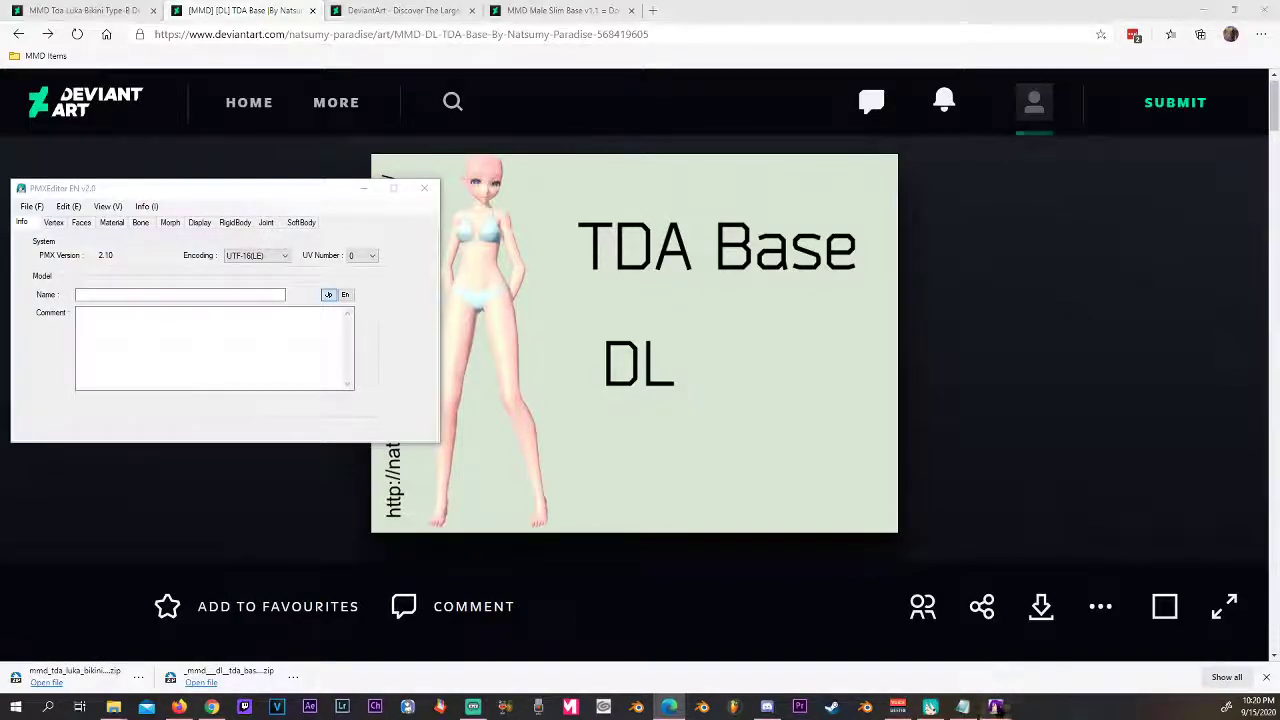
Bring up the PMXEditor main window and its PMXView model preview window
mouse_move(995, 707)
click(951, 658)
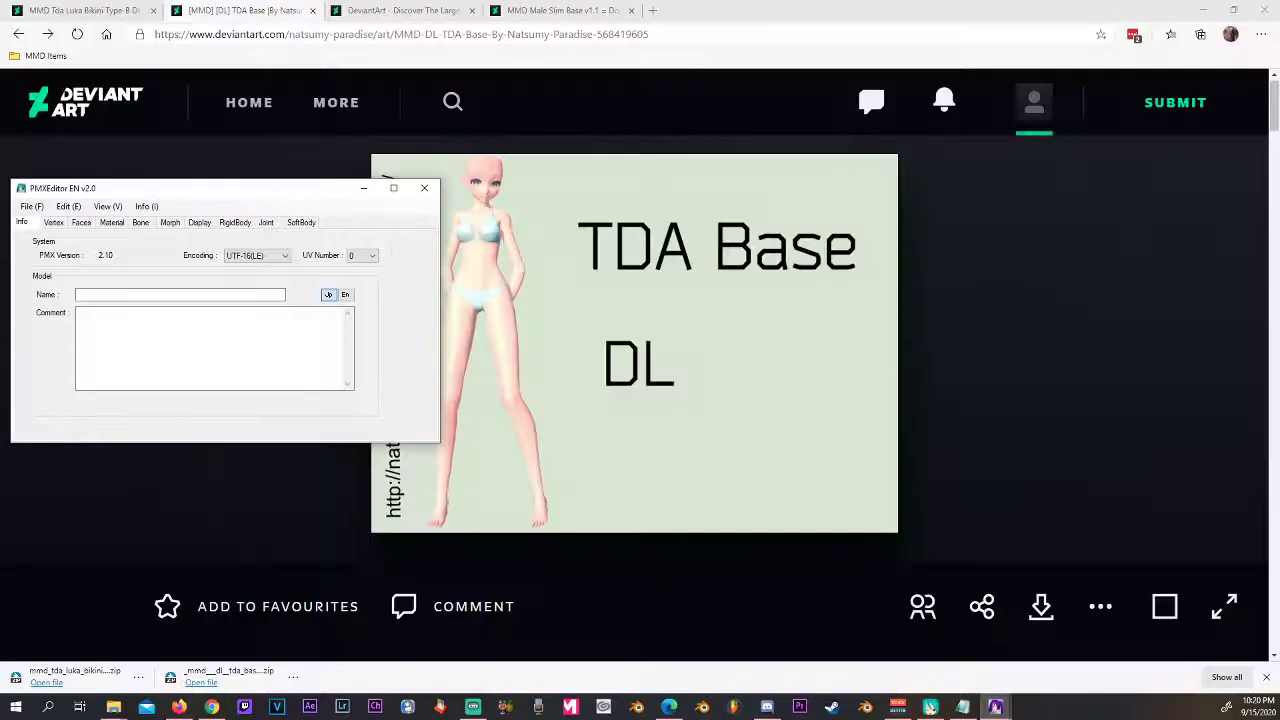
mouse_move(995, 707)
click(1043, 670)
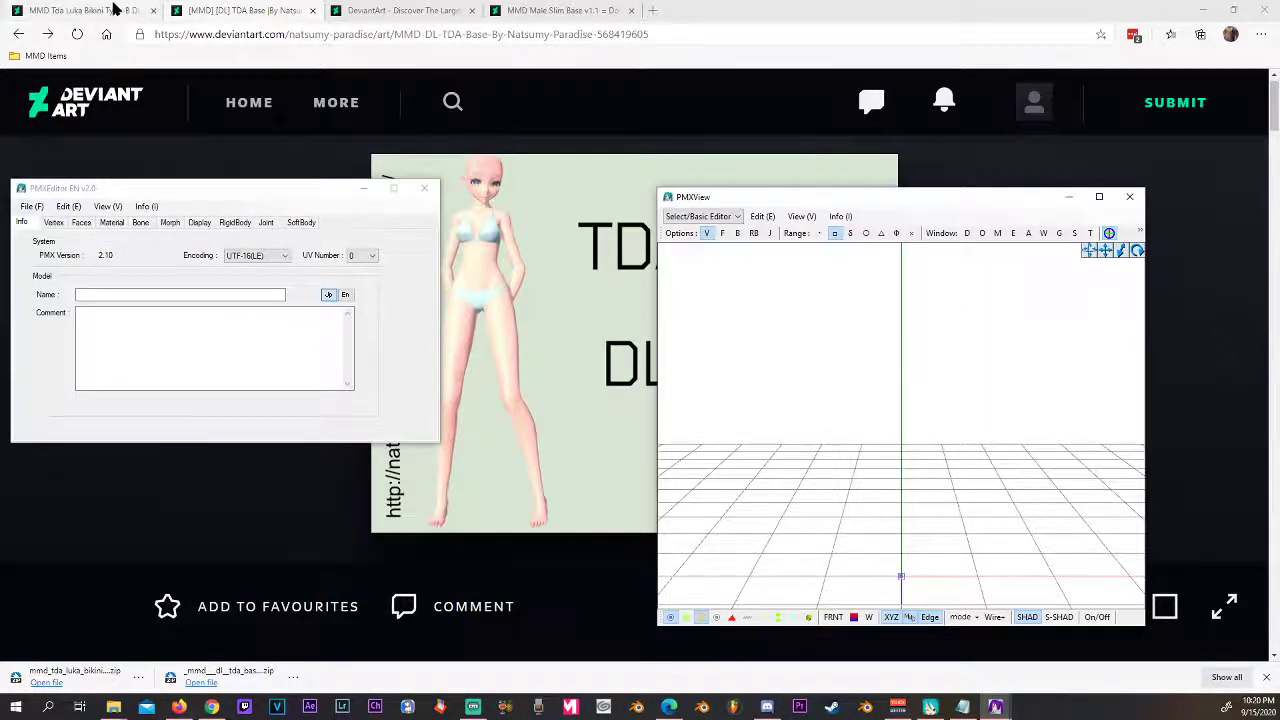
Examine the DeviantArt download pages for the Tda Luka Bikini Type-B model and the TDA Base
click(115, 9)
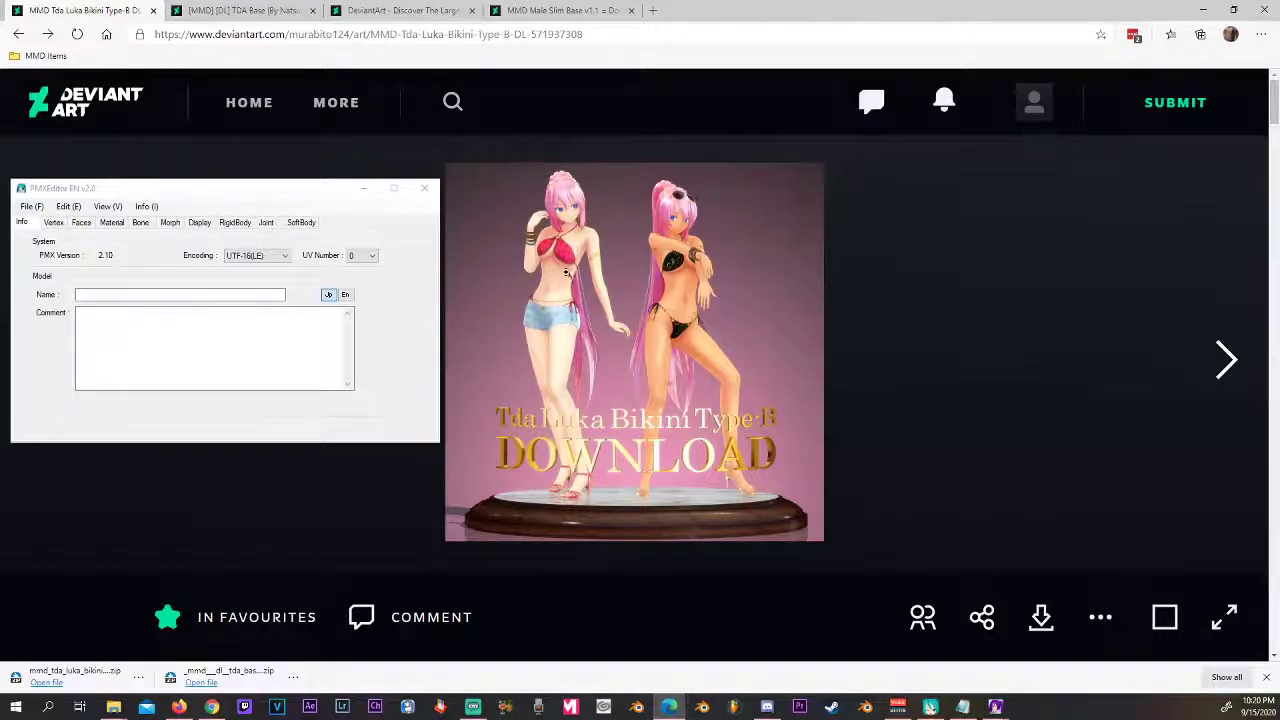
scroll(578, 337, down, 2)
scroll(578, 337, up, 2)
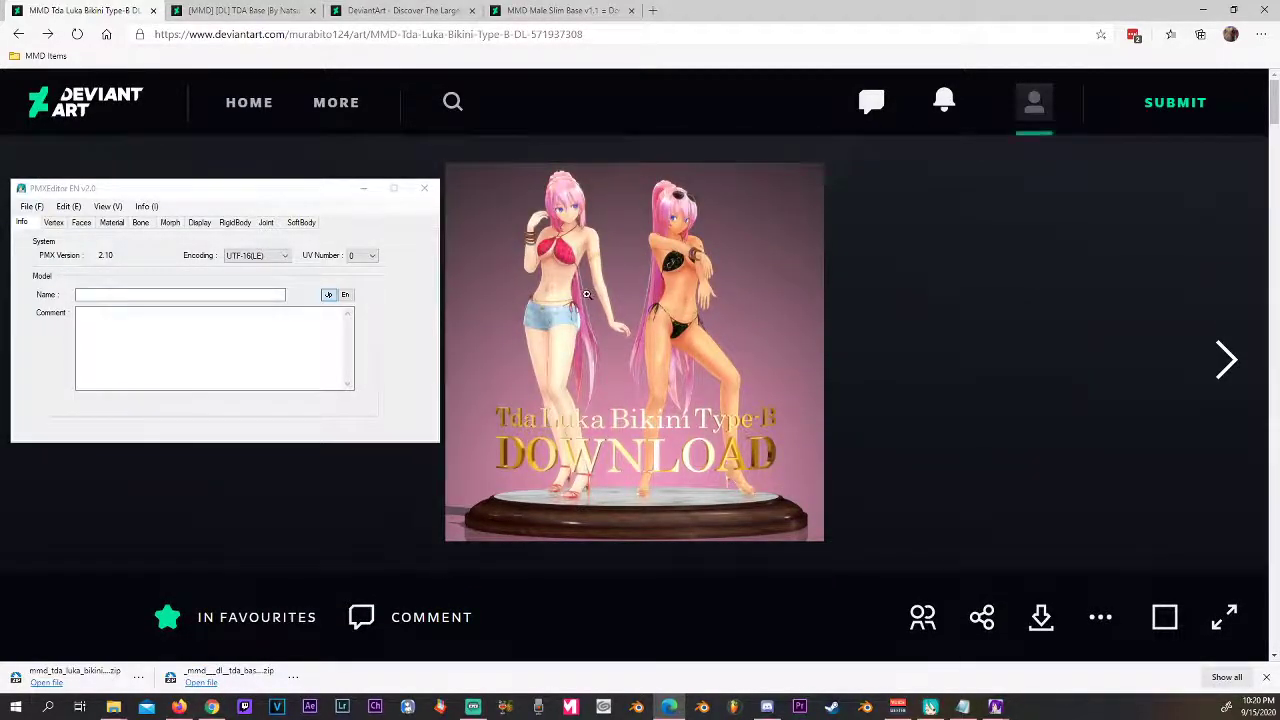
scroll(587, 294, down, 5)
scroll(587, 294, up, 5)
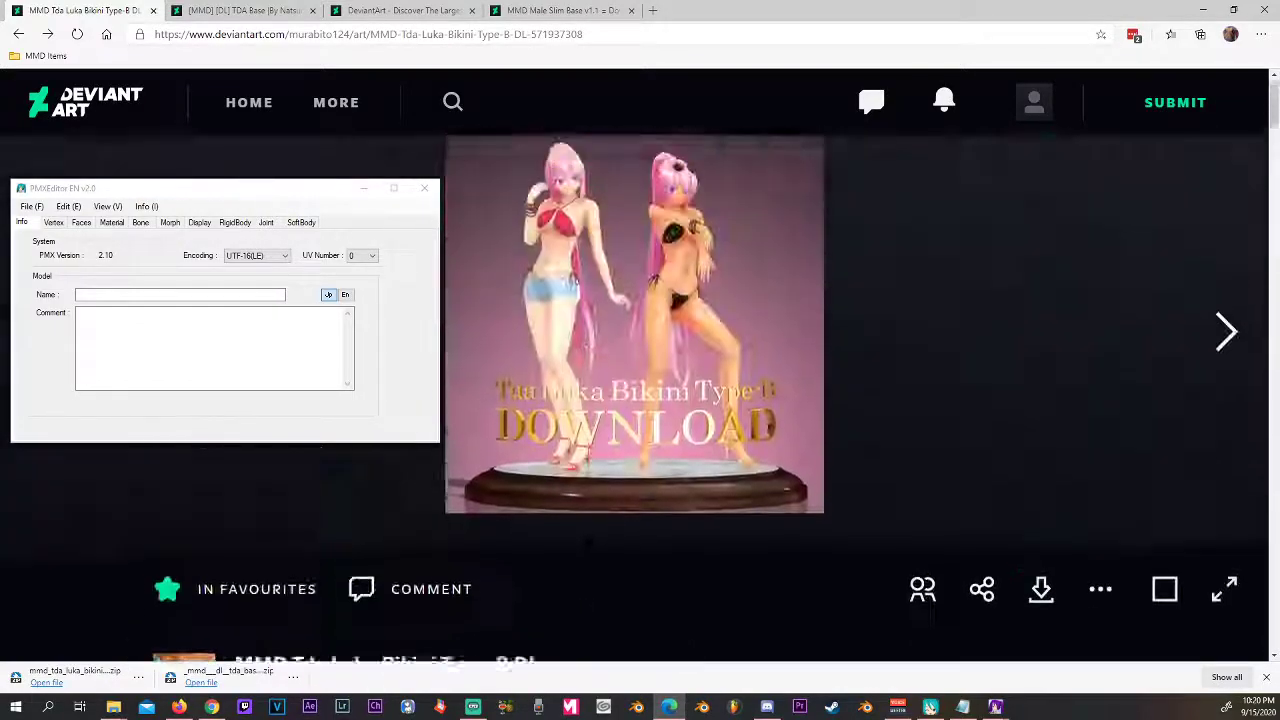
scroll(580, 341, down, 4)
scroll(580, 341, up, 3)
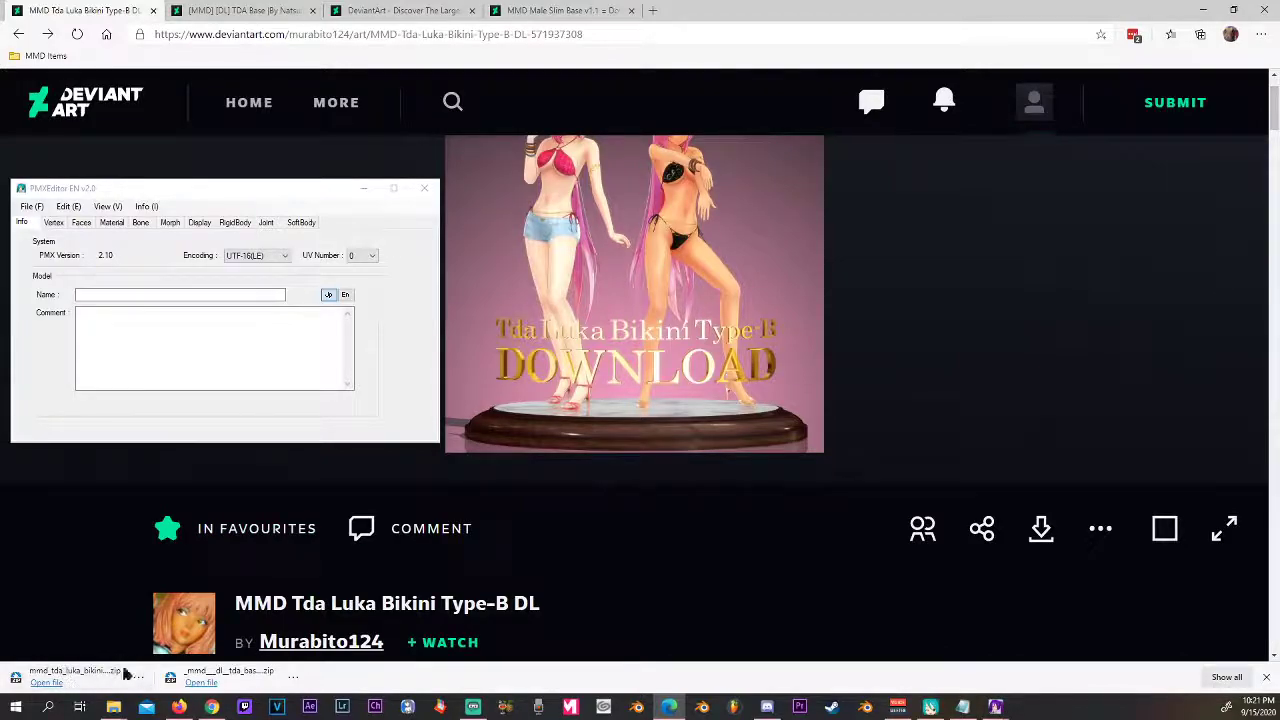
scroll(321, 630, up, 1)
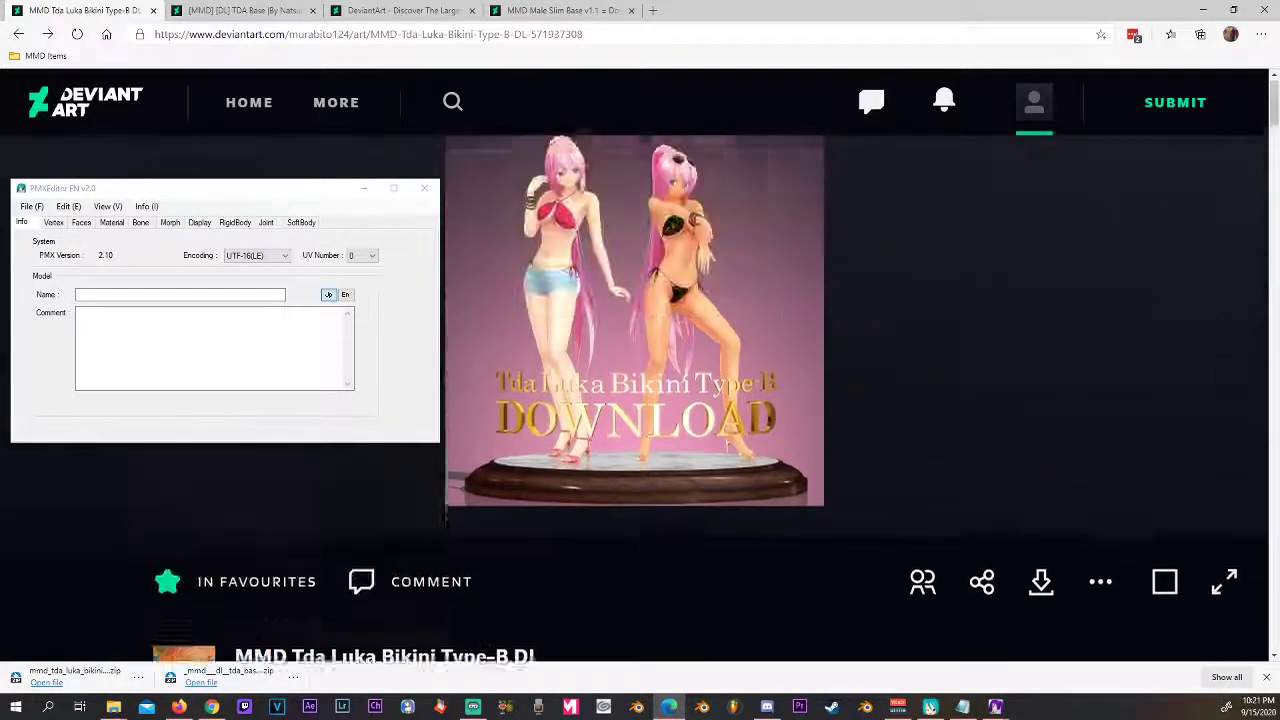
click(240, 10)
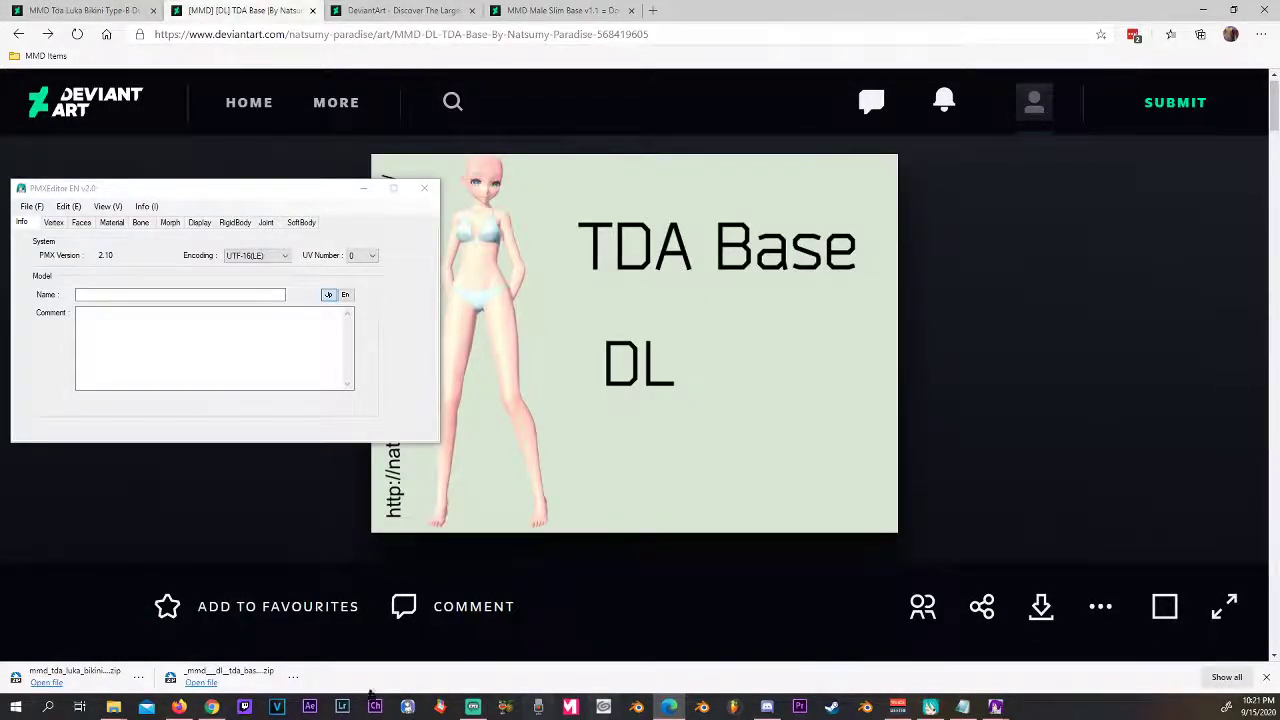
In the Downloads folder, extract the Tda Luka Bikini Type-B and TDA Base zip archives in place
click(113, 707)
click(375, 661)
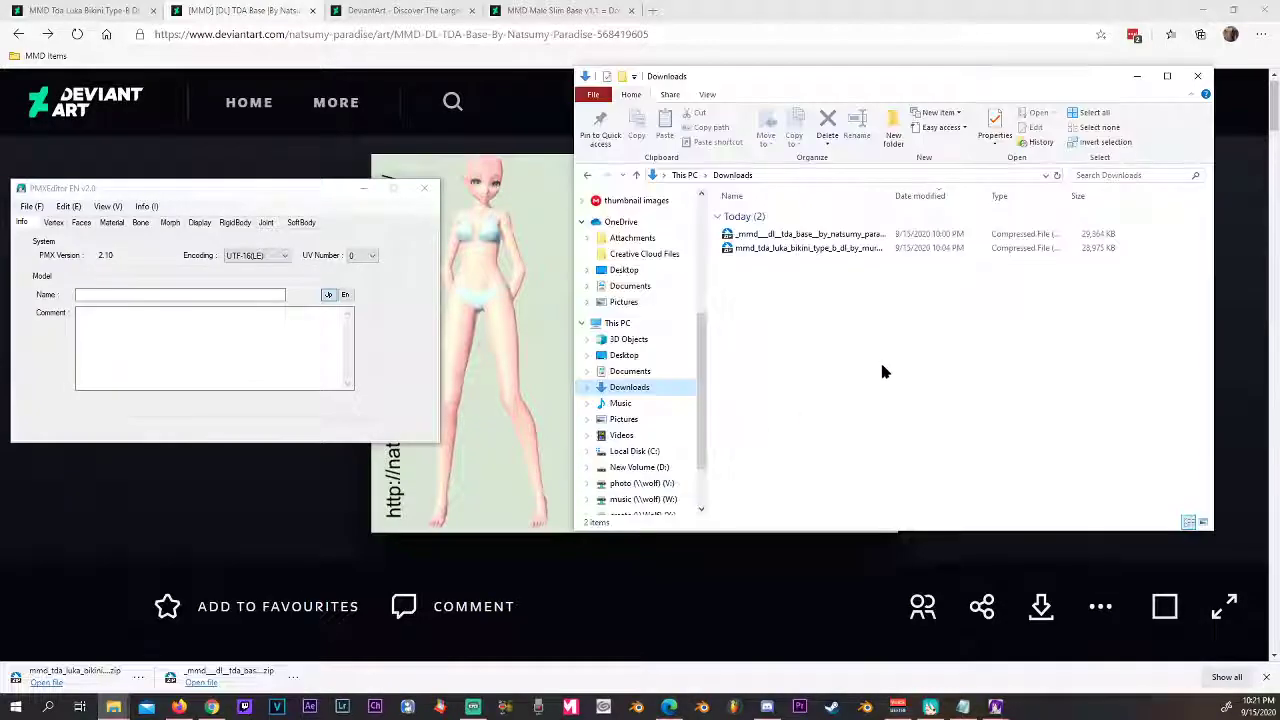
right_click(762, 248)
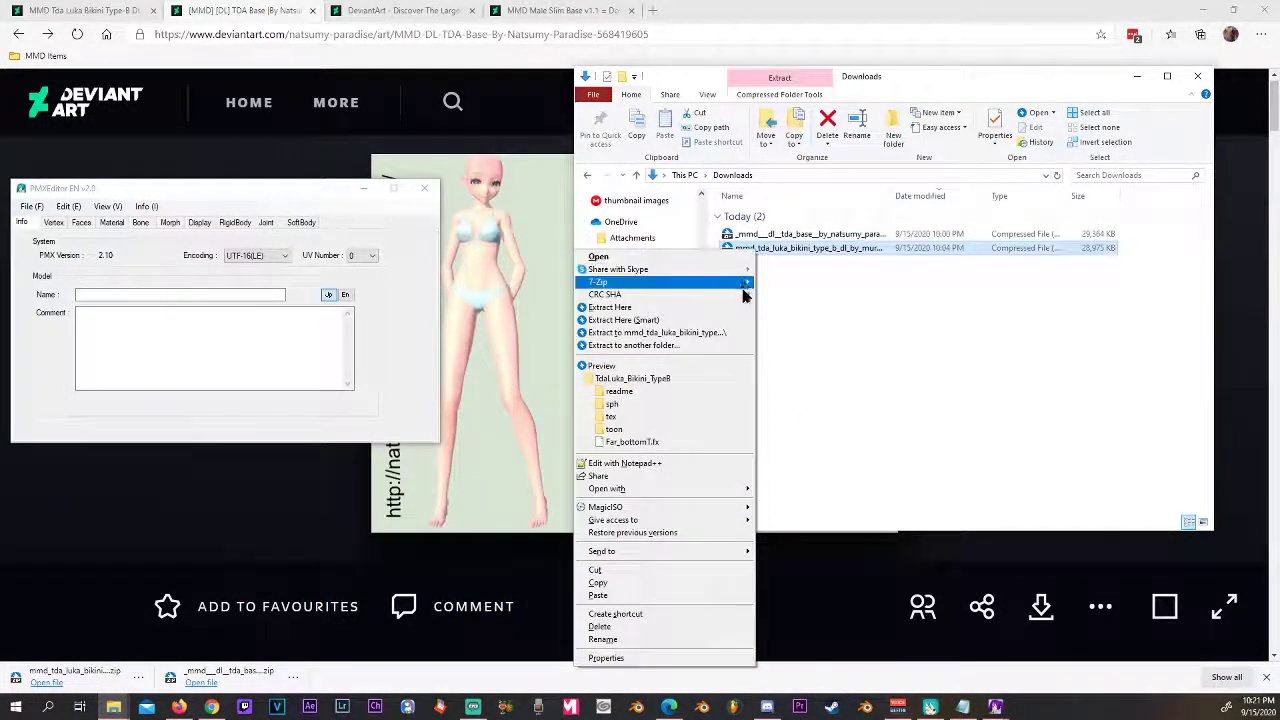
click(657, 321)
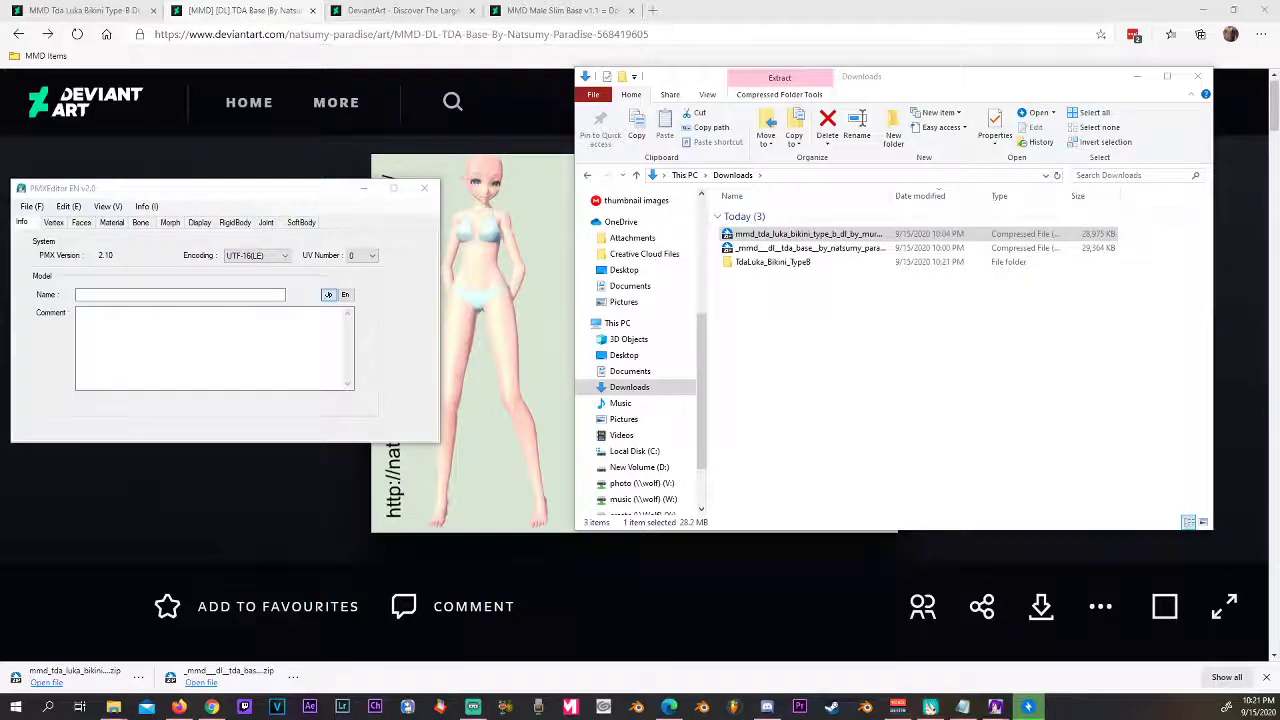
right_click(776, 248)
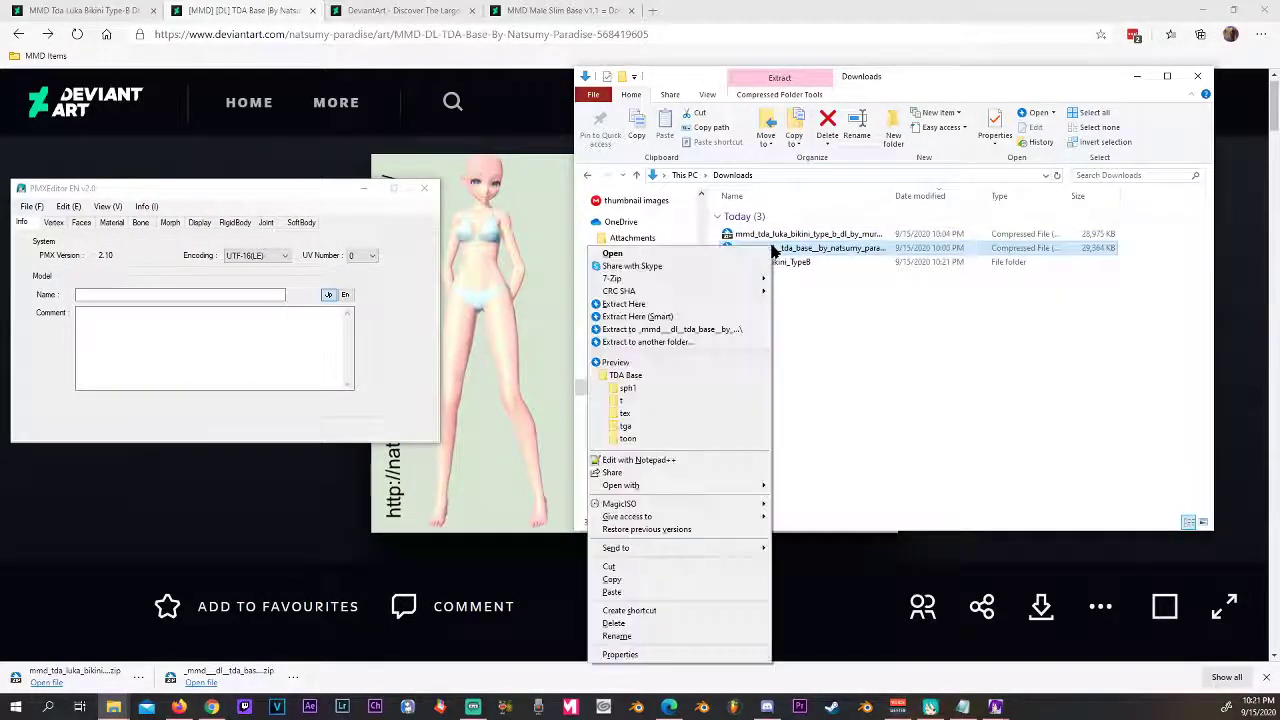
click(702, 317)
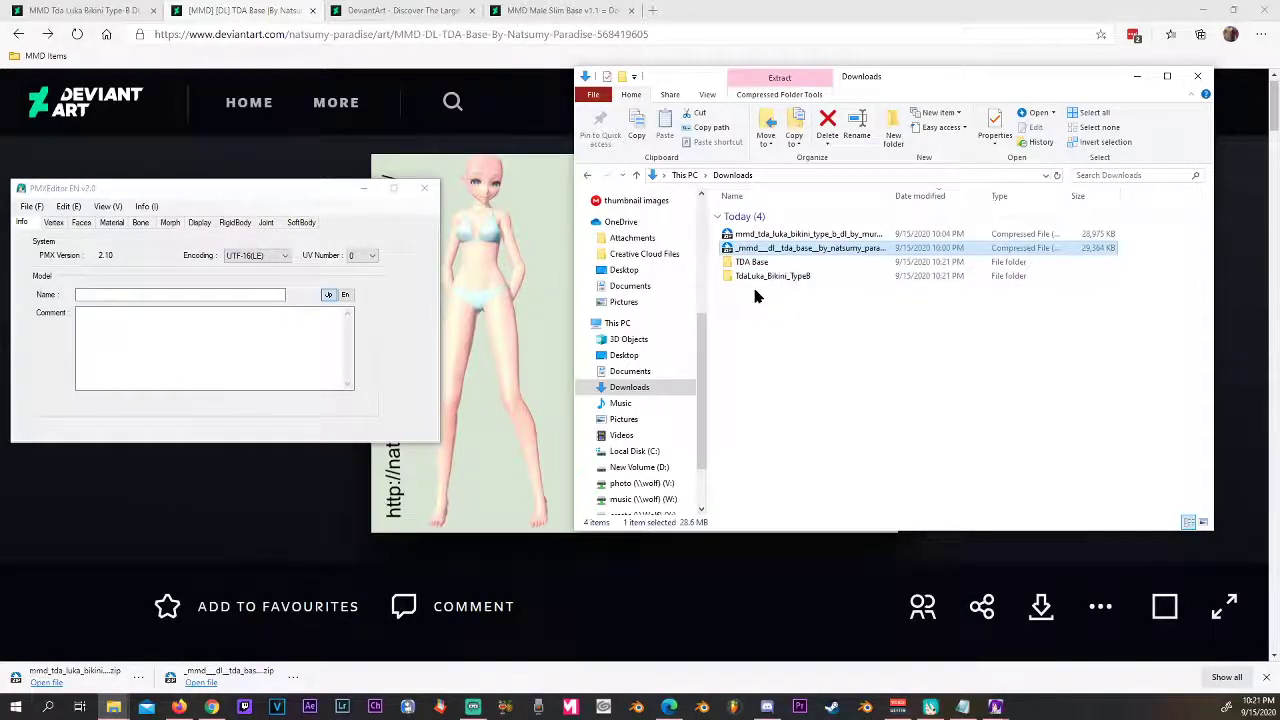
Move the zip archives into their extracted model folders and open the TdaLuka_Bikini_TypeB folder
ctrl+click(783, 234)
mouse_move(783, 234)
mouse_down()
mouse_move(845, 255)
mouse_move(794, 276)
mouse_move(766, 249)
mouse_up()
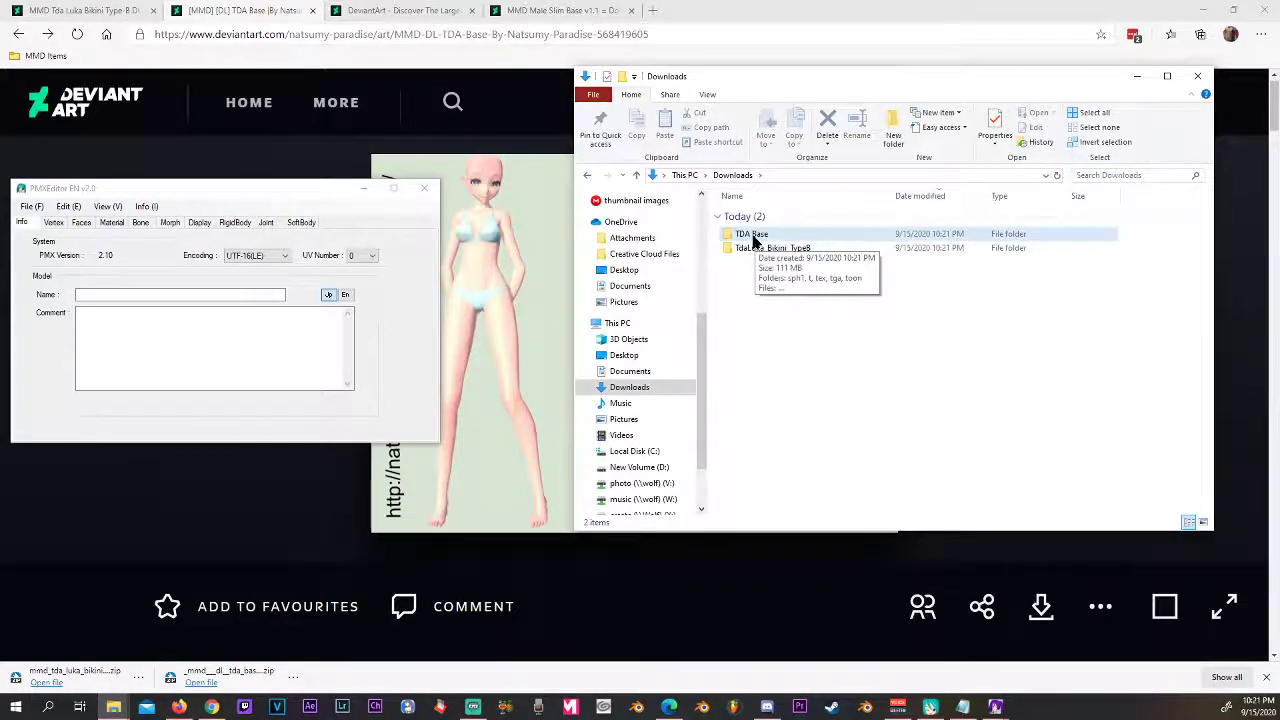
double_click(768, 249)
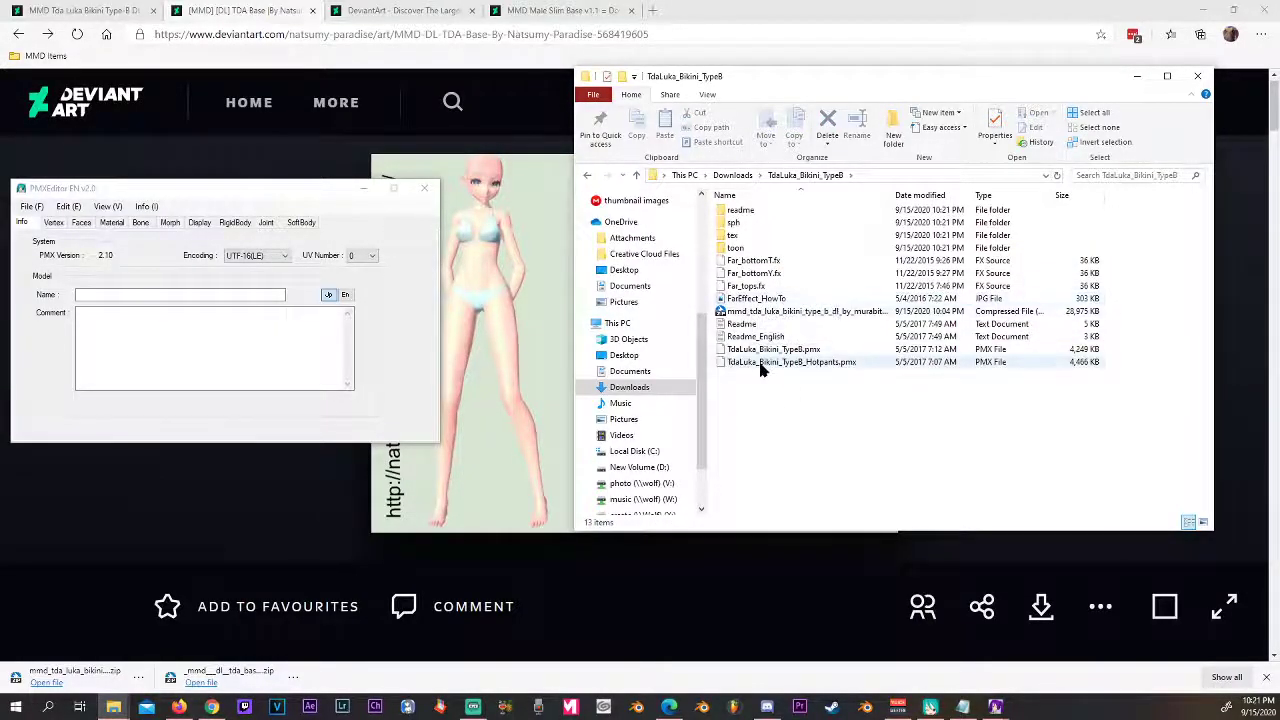
Import TdaLuka_Bikini_TypeB.pmx into PMXEditor as a new model and display it in an enlarged PMXView window
drag(775, 352, 211, 338)
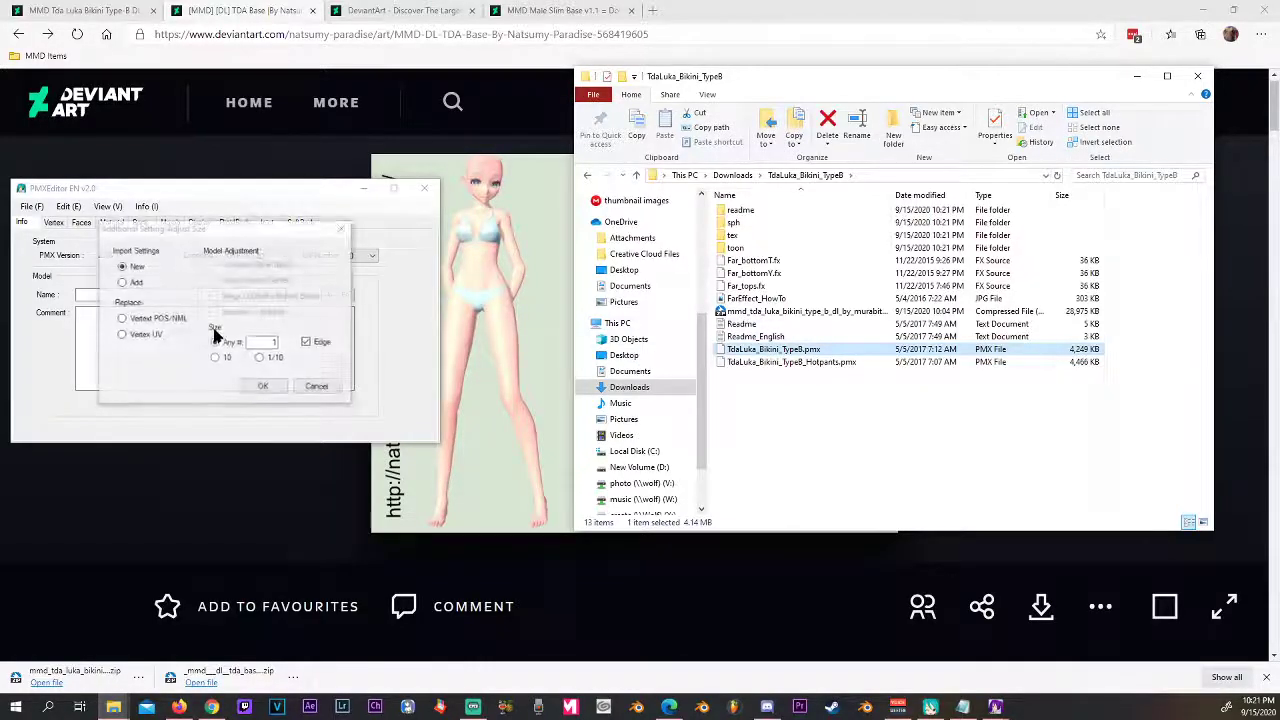
click(263, 386)
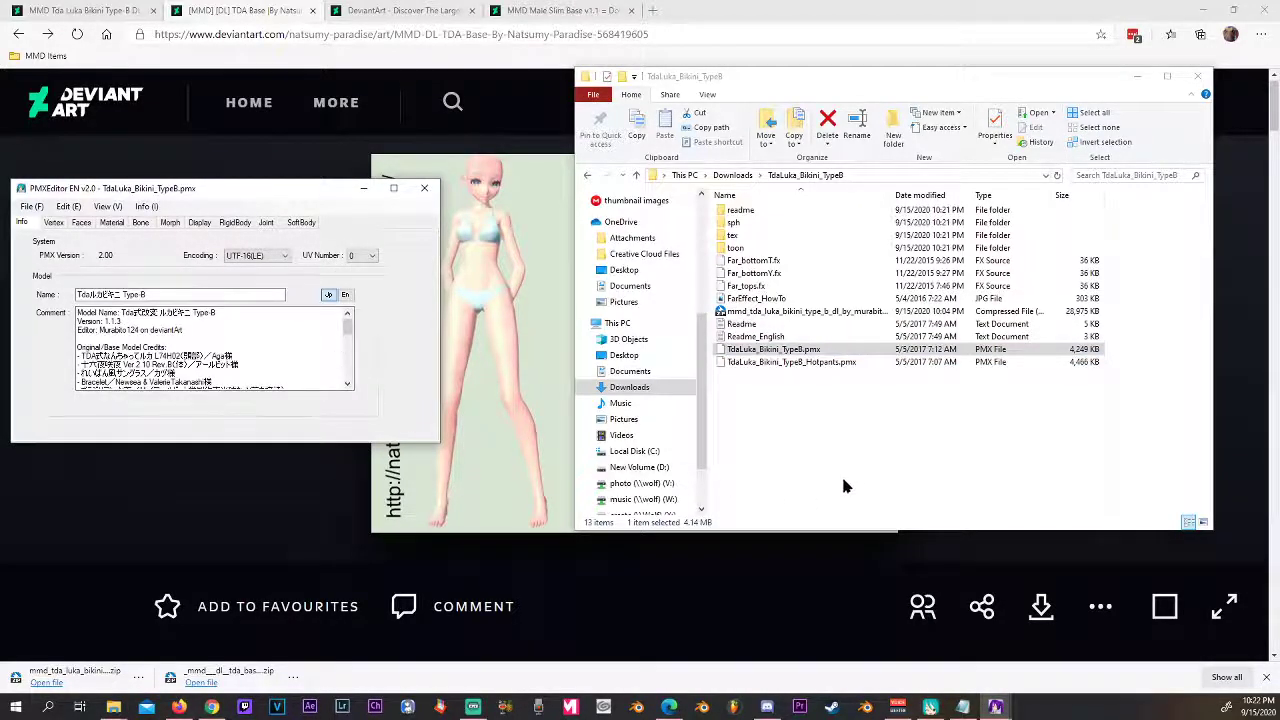
mouse_move(995, 707)
click(1063, 648)
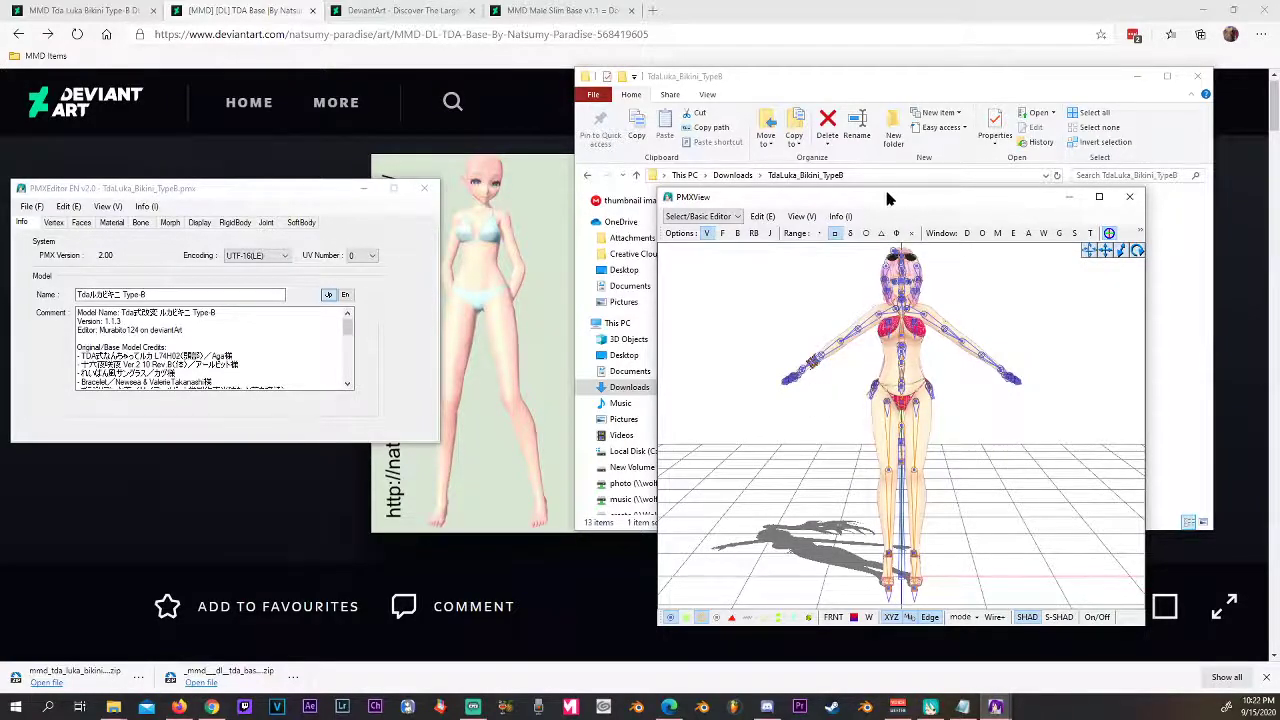
drag(655, 188, 432, 78)
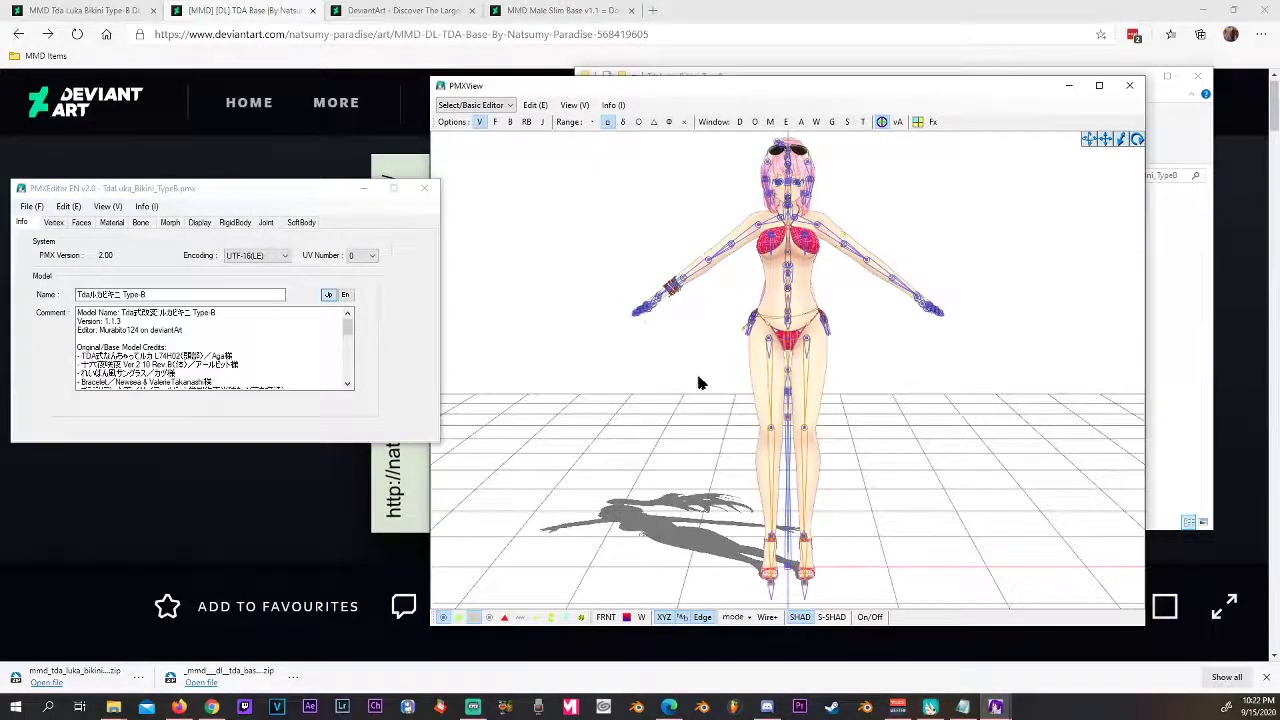
Open the Refine/Masking window beside the model and hide all of the model's materials
right_drag(735, 369, 826, 336)
right_drag(726, 368, 730, 323)
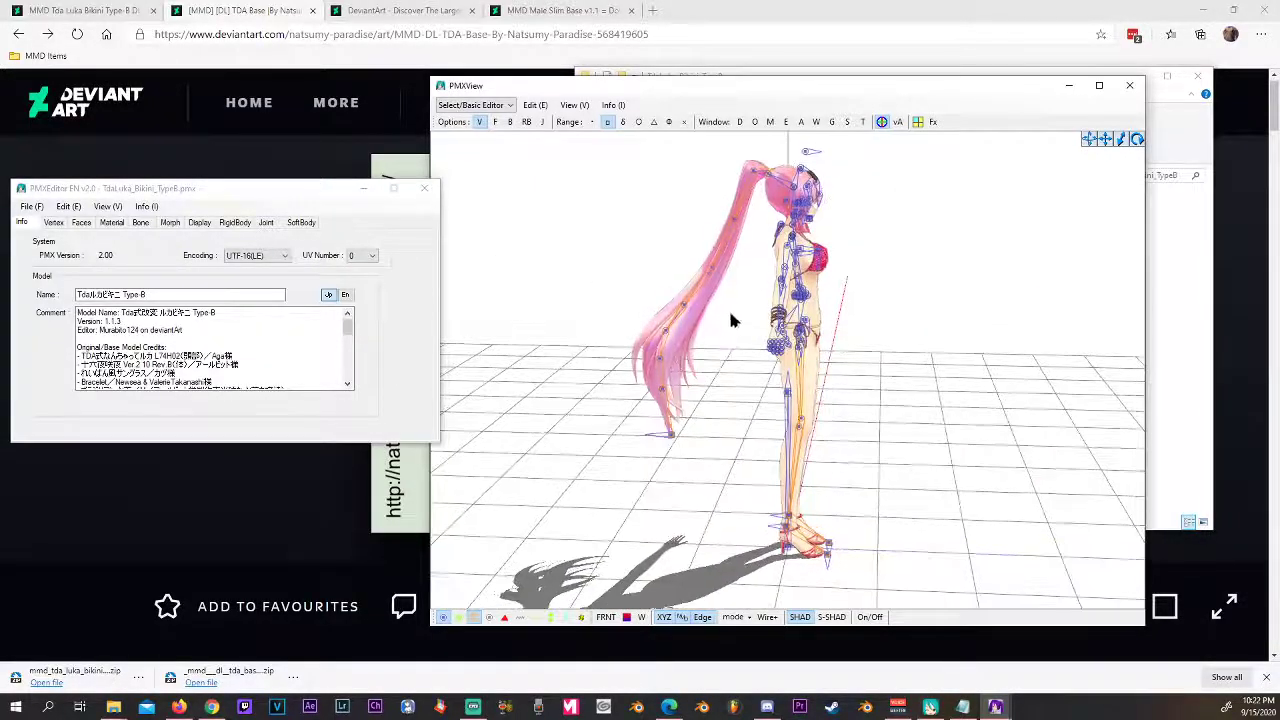
click(769, 122)
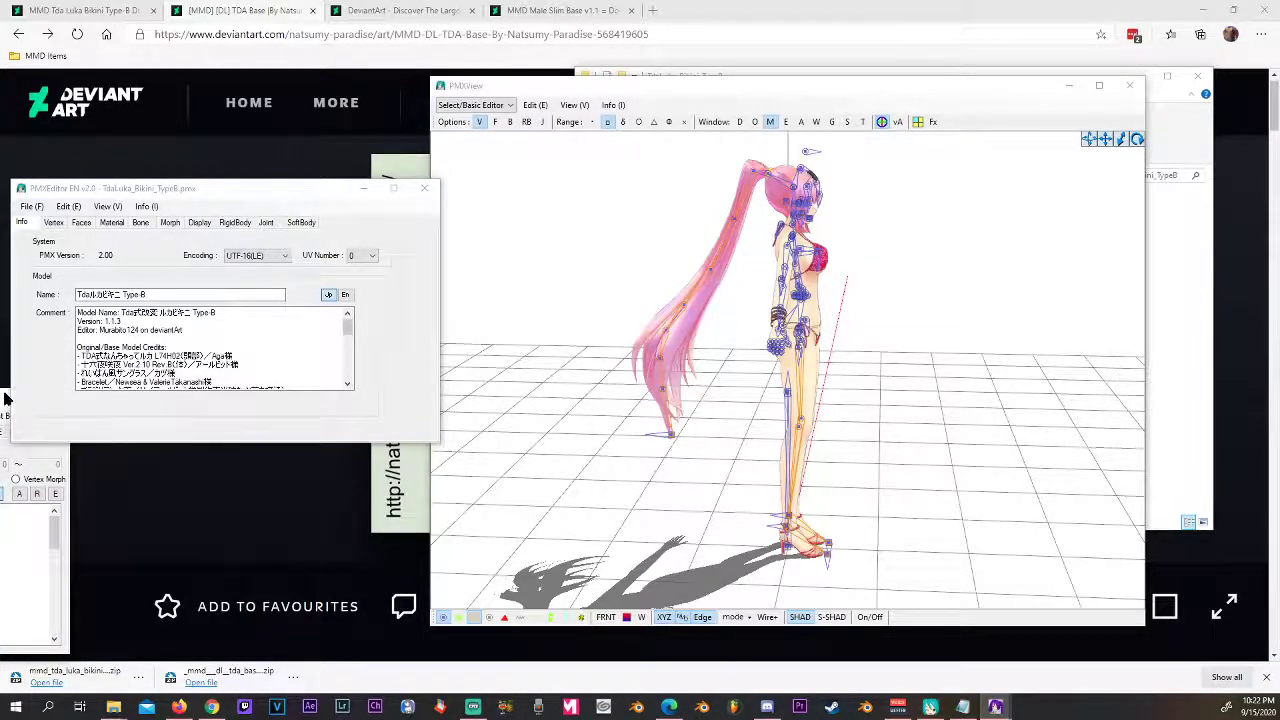
drag(6, 398, 592, 327)
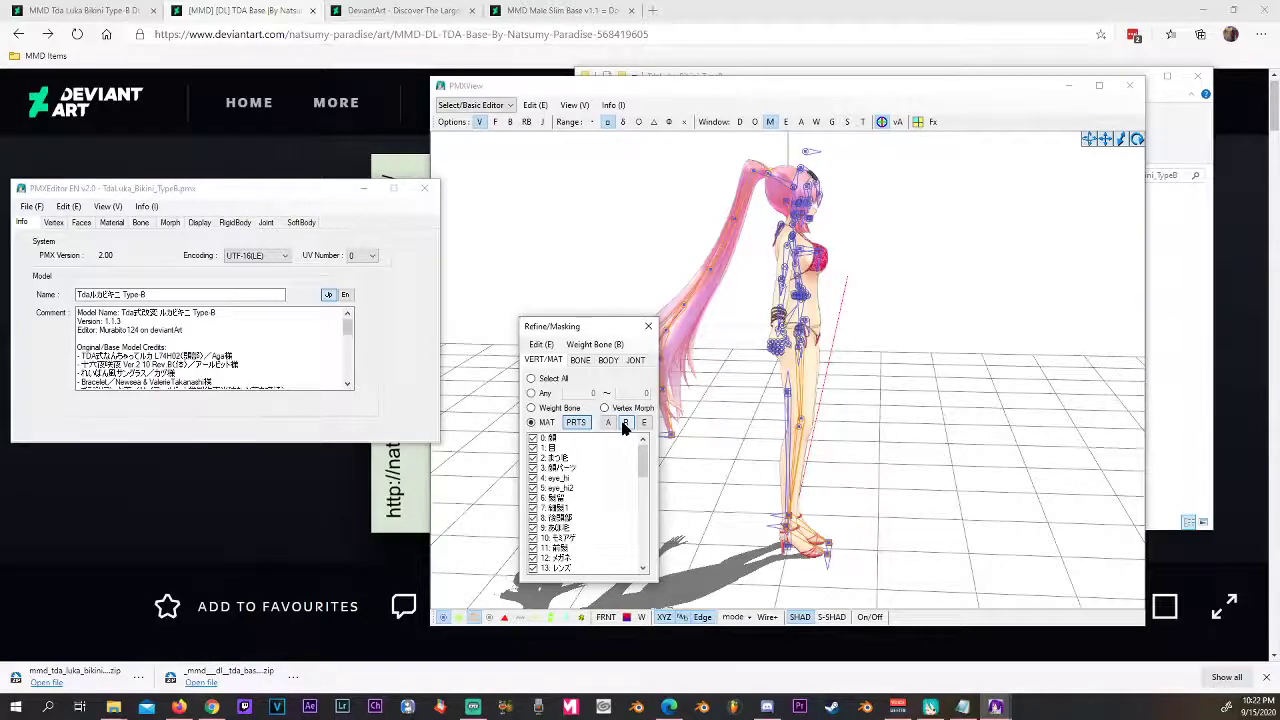
click(625, 423)
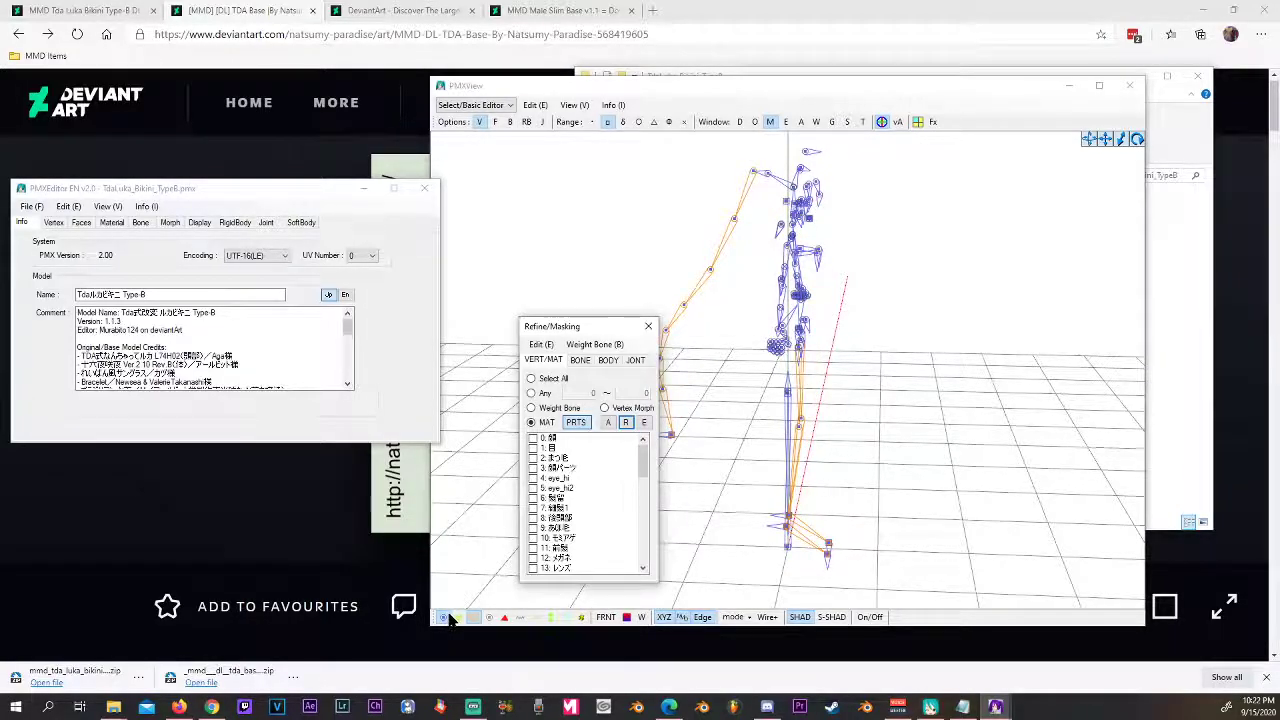
Toggle the bone display in PMXView several times, leaving the bones hidden
click(445, 617)
click(445, 617)
click(445, 617)
click(445, 617)
click(445, 617)
click(445, 617)
click(445, 617)
click(445, 617)
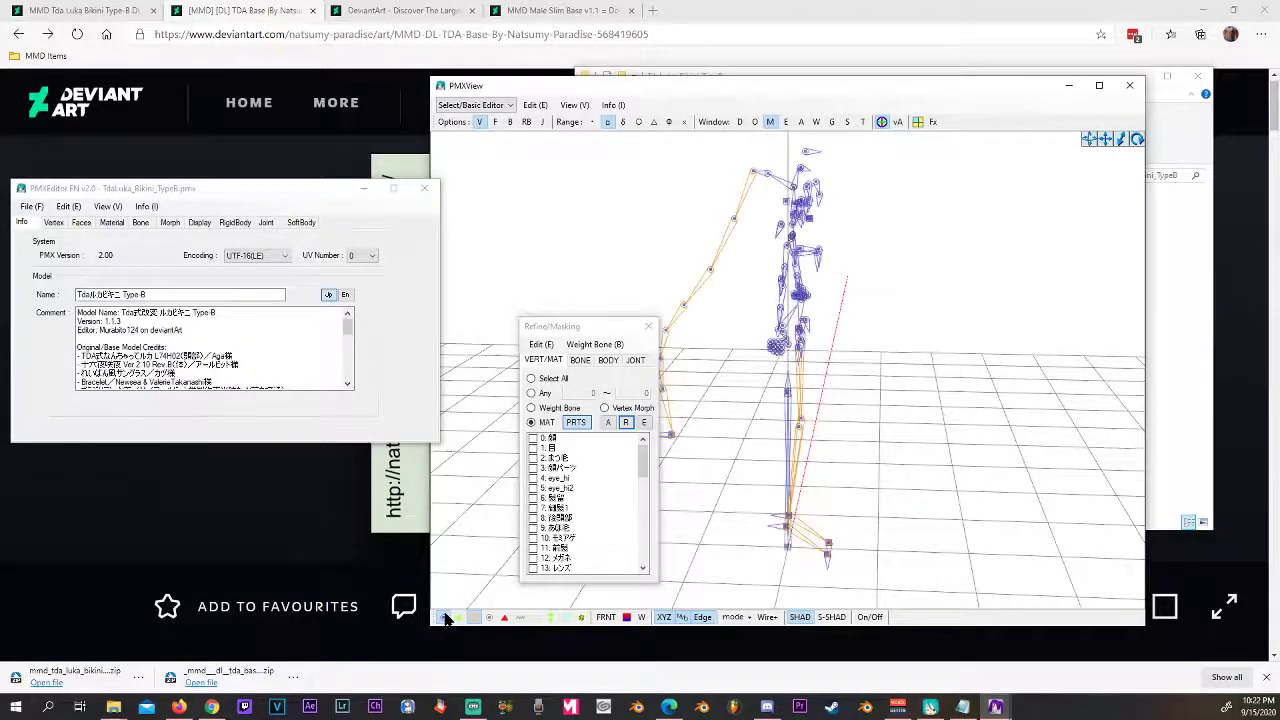
click(445, 617)
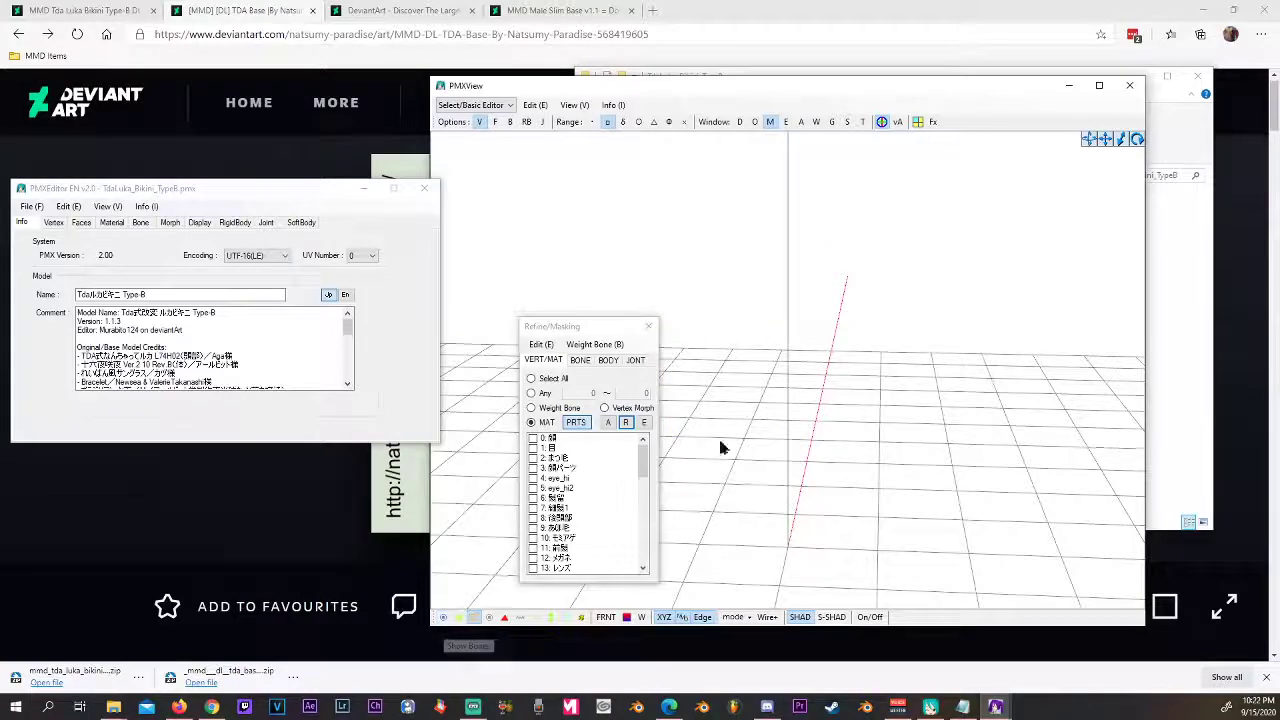
mouse_move(640, 456)
mouse_down()
mouse_move(637, 543)
mouse_move(645, 453)
mouse_up()
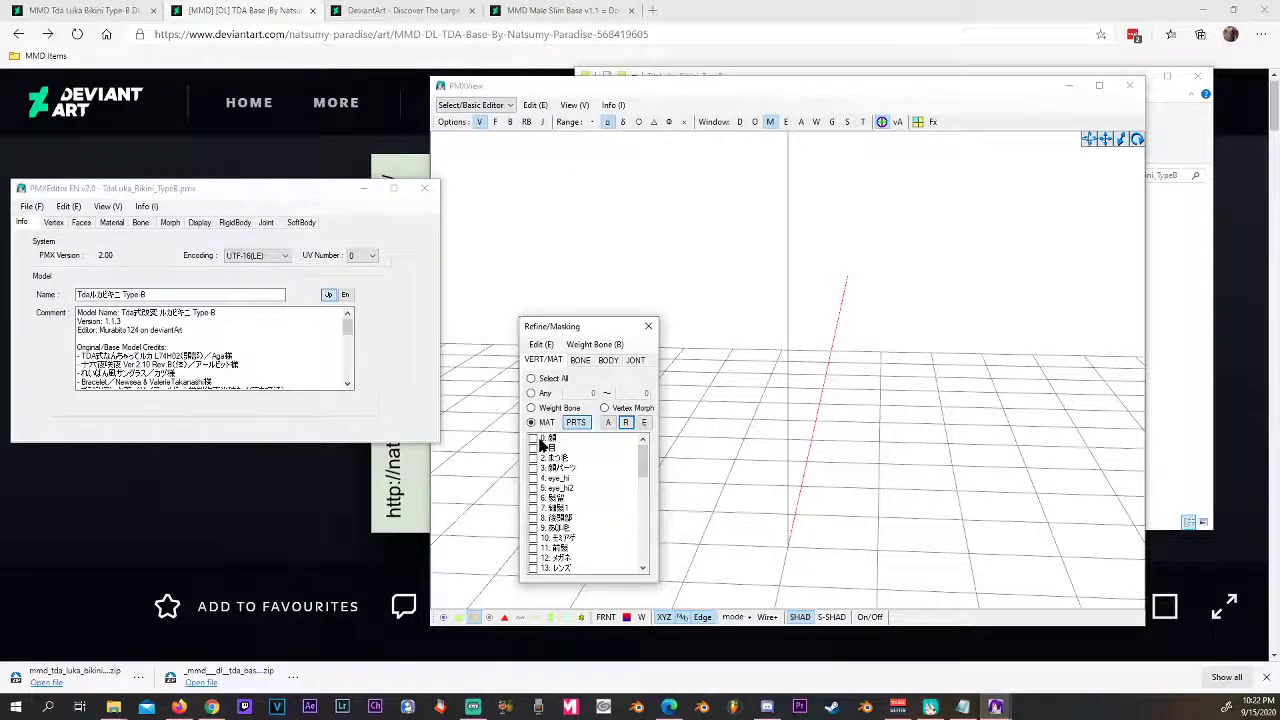
mouse_move(643, 468)
mouse_down()
mouse_move(641, 543)
mouse_move(644, 458)
mouse_up()
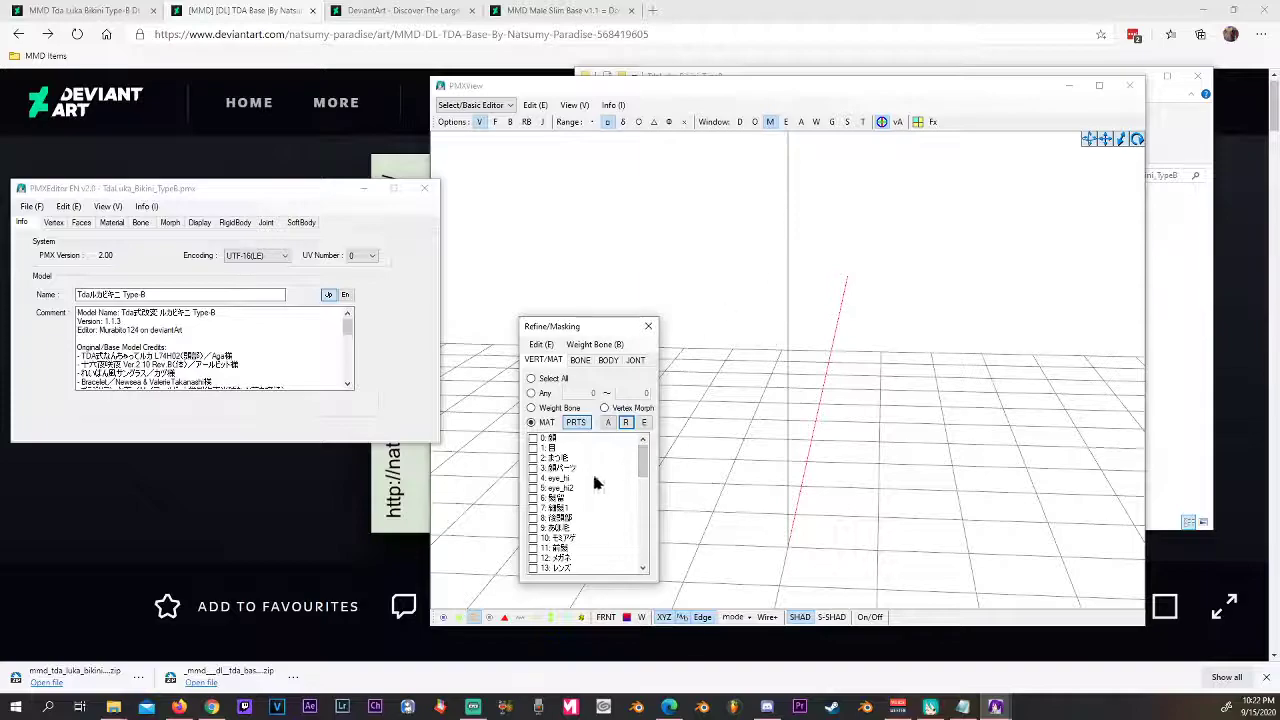
click(609, 423)
click(533, 438)
click(533, 448)
click(533, 468)
click(533, 478)
click(533, 488)
click(533, 508)
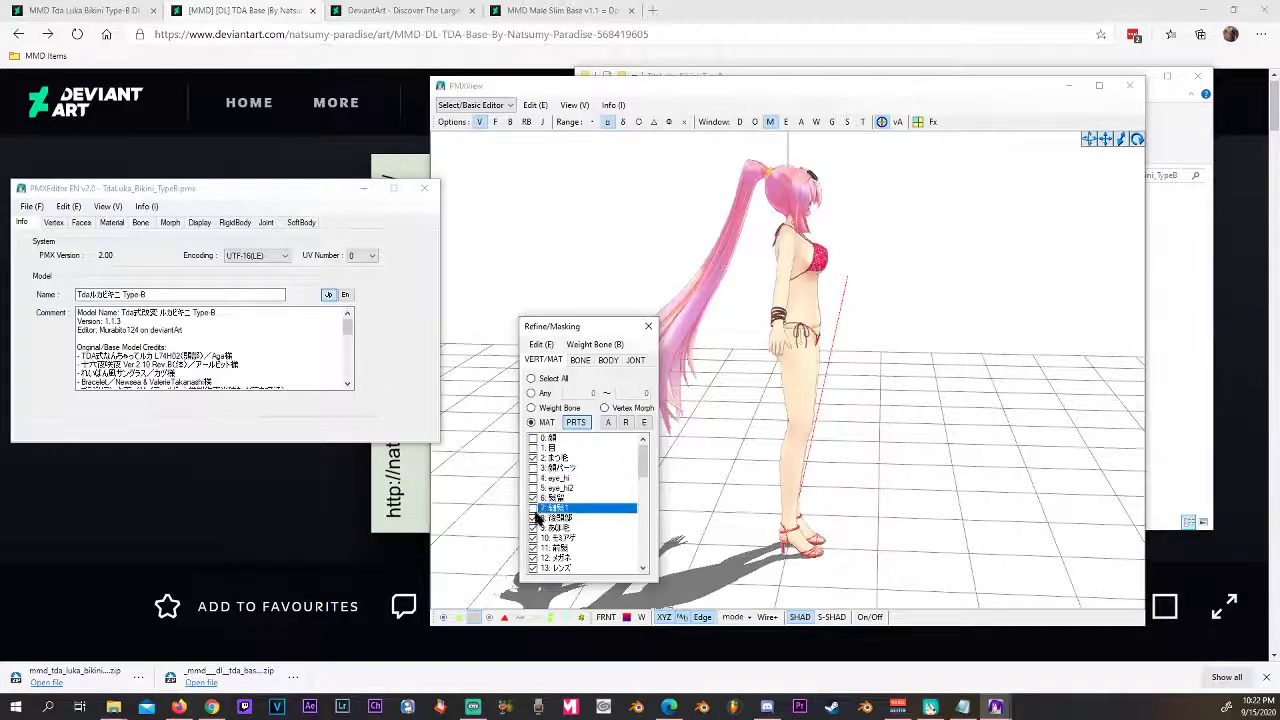
click(533, 518)
click(533, 528)
click(556, 548)
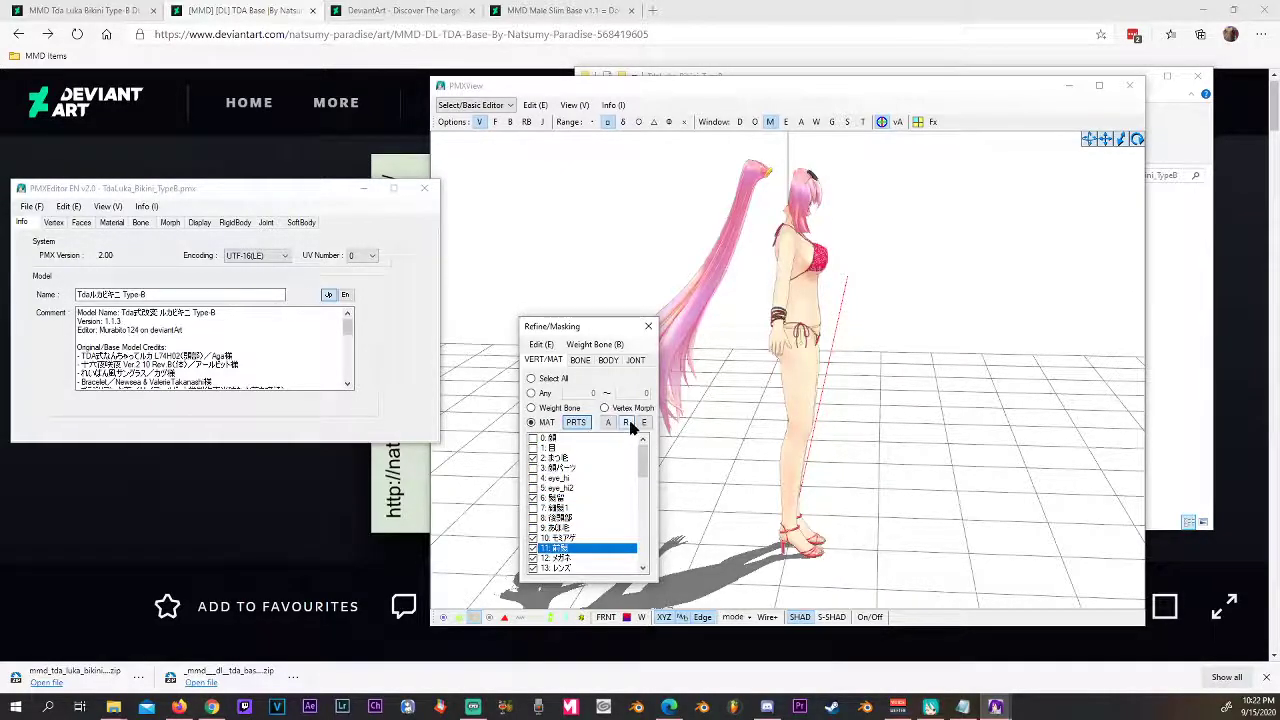
click(627, 423)
click(608, 423)
click(625, 423)
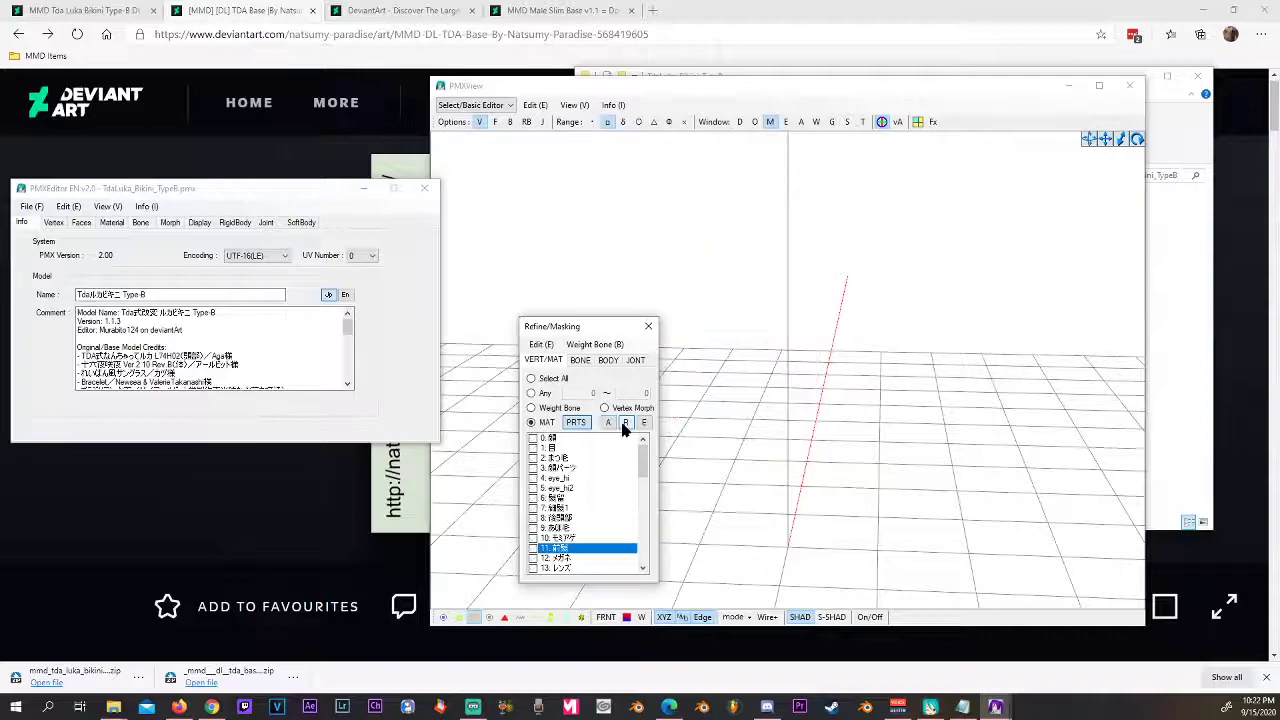
Show the face and eye materials 0 to 5 and turn the view to the model's front
click(533, 438)
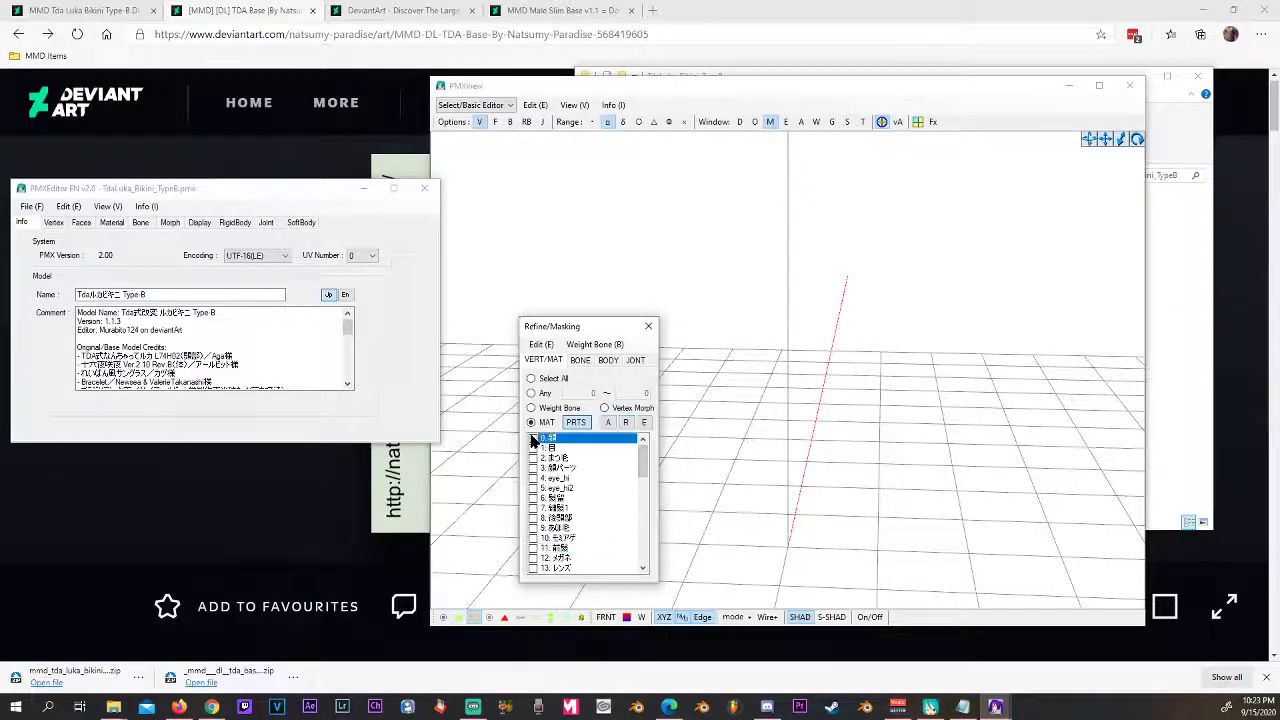
click(533, 448)
click(753, 406)
right_drag(753, 406, 789, 415)
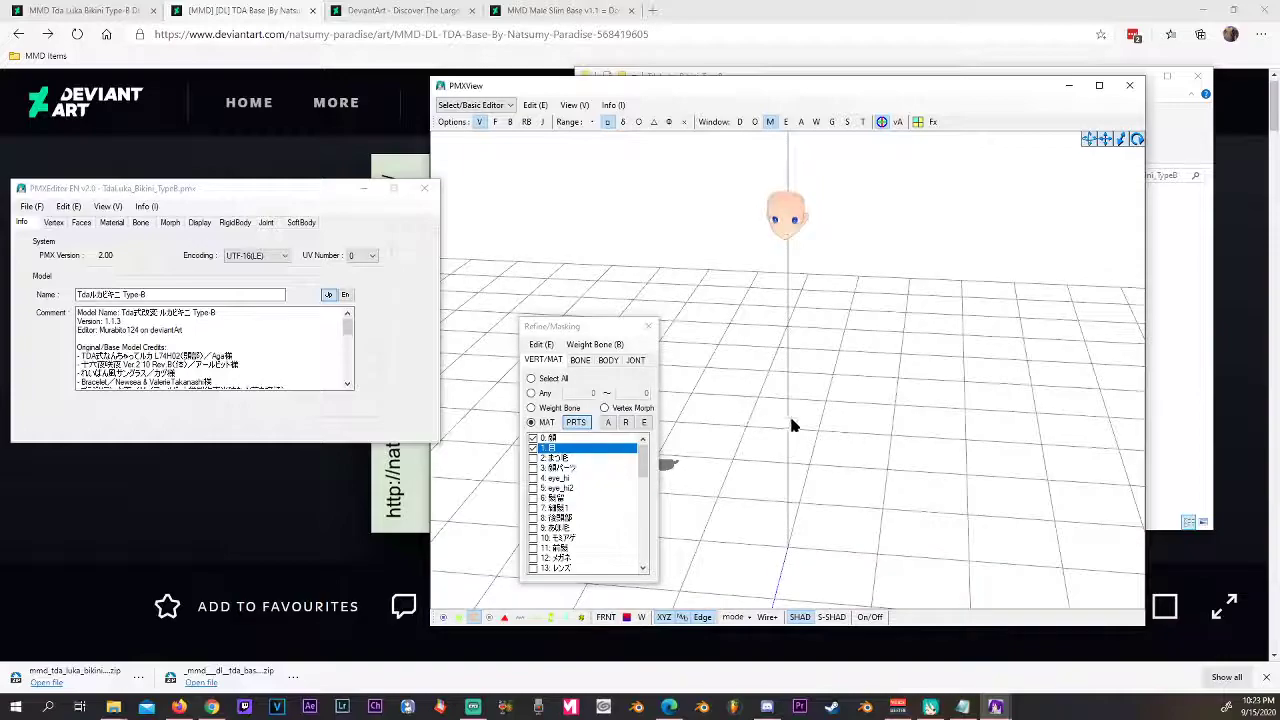
click(533, 458)
click(533, 468)
click(533, 478)
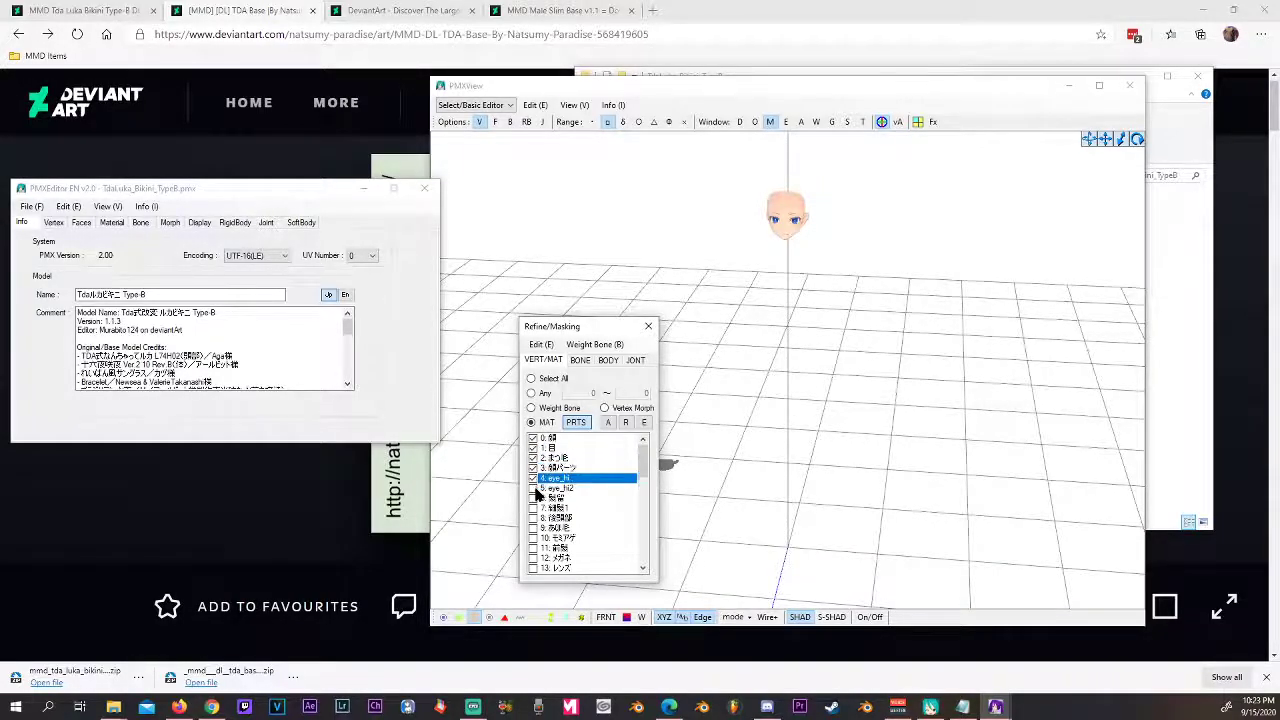
click(533, 488)
Show materials 6 to 11, covering the hair tie and all hair parts
click(533, 498)
click(534, 508)
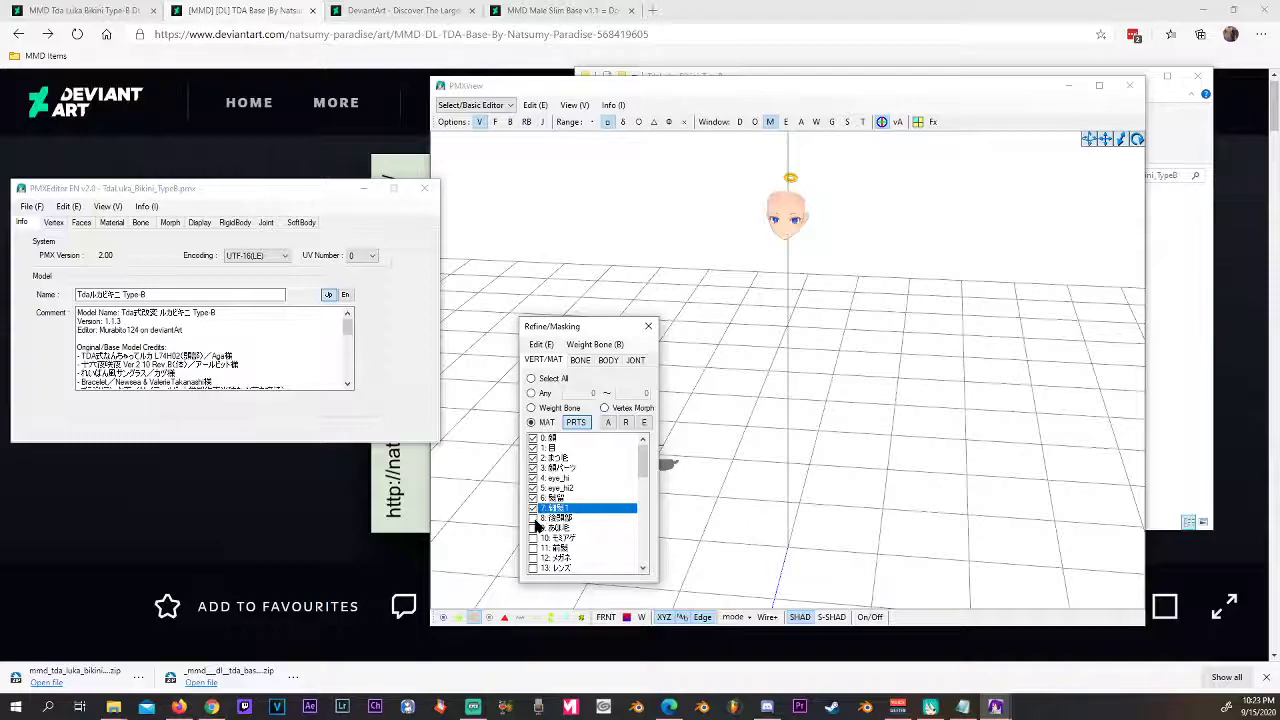
click(534, 518)
click(534, 528)
click(534, 538)
click(534, 548)
Show materials 12 to 15, covering glasses, lens, cheek and hair shadow, and preview body material 16, leaving it hidden
click(533, 558)
scroll(585, 480, down, 2)
click(533, 508)
click(533, 518)
click(533, 528)
click(533, 538)
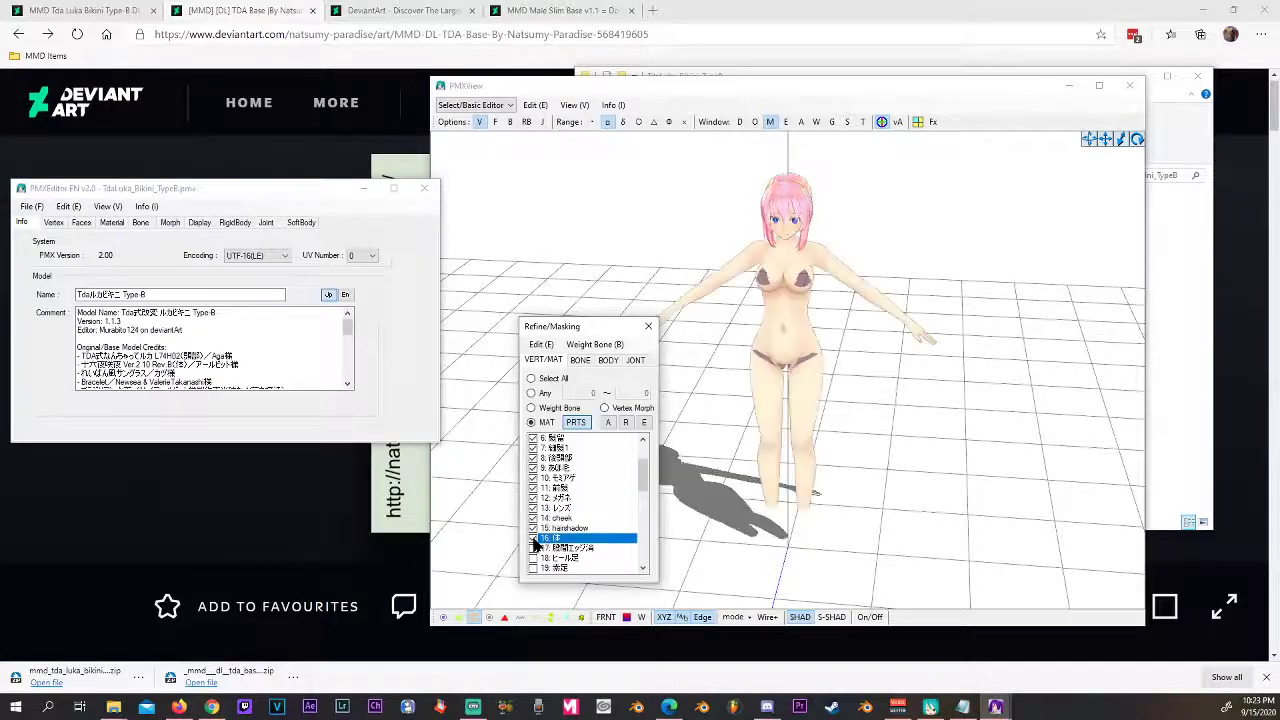
click(533, 540)
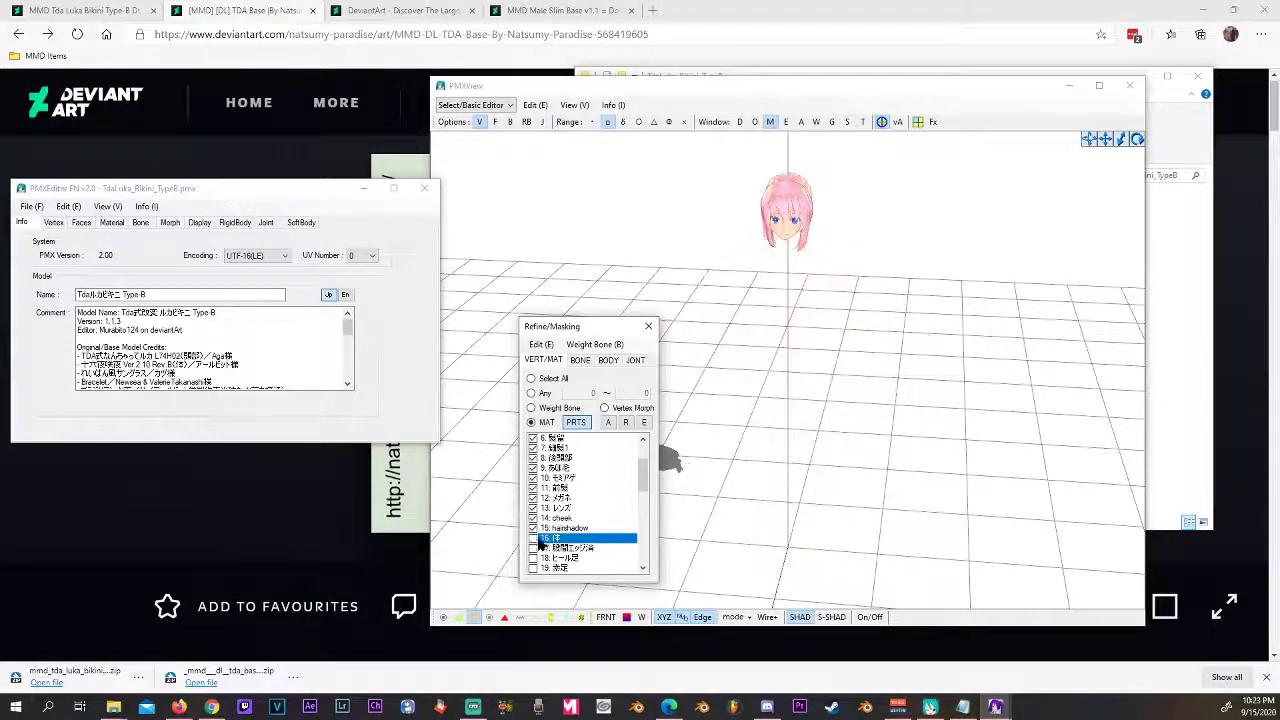
Preview materials 17 to 19, the remaining skin and foot parts, one at a time and leave them hidden
scroll(575, 510, down, 3)
click(533, 458)
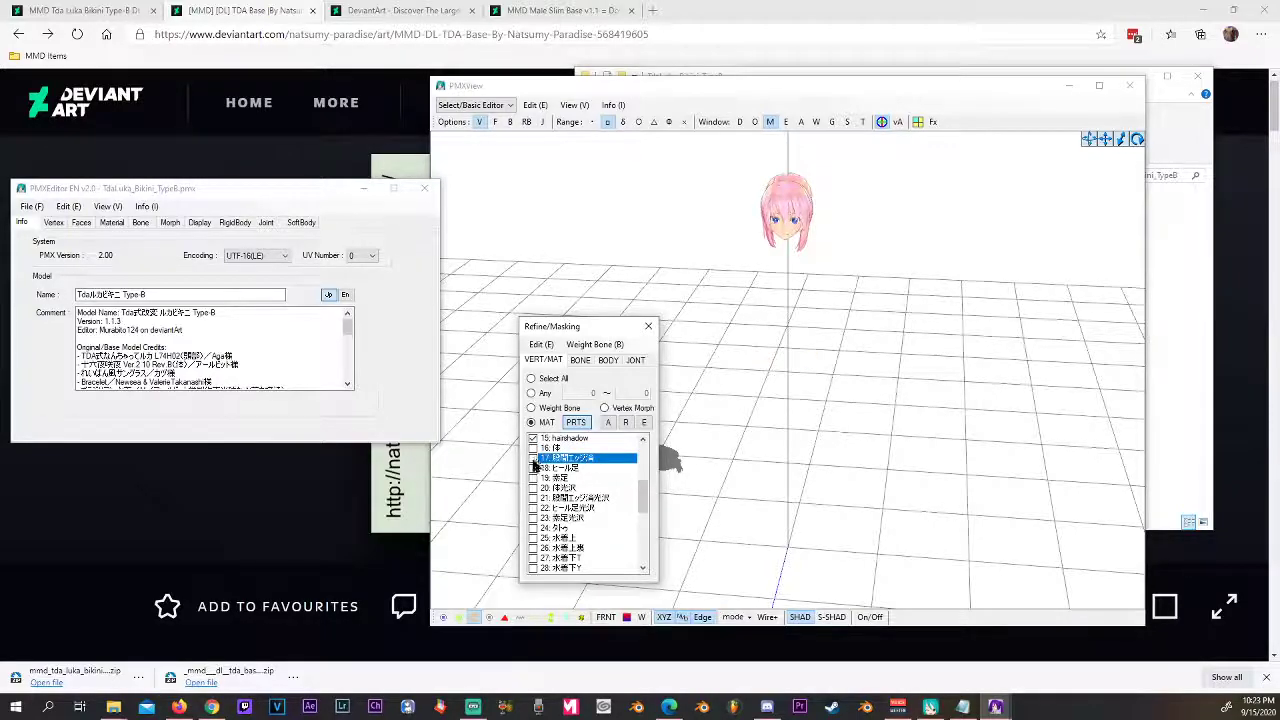
click(533, 468)
click(533, 468)
click(534, 478)
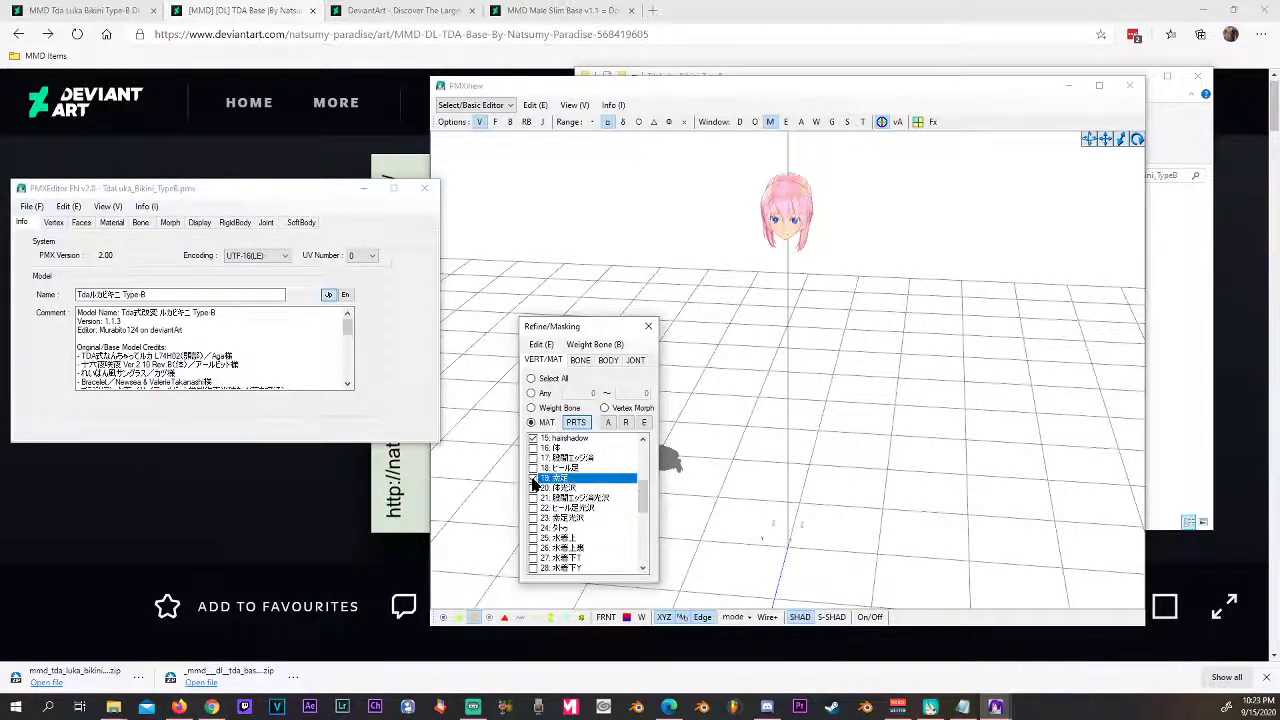
Show the gloss materials 20 to 23 and check them from behind the model
click(533, 488)
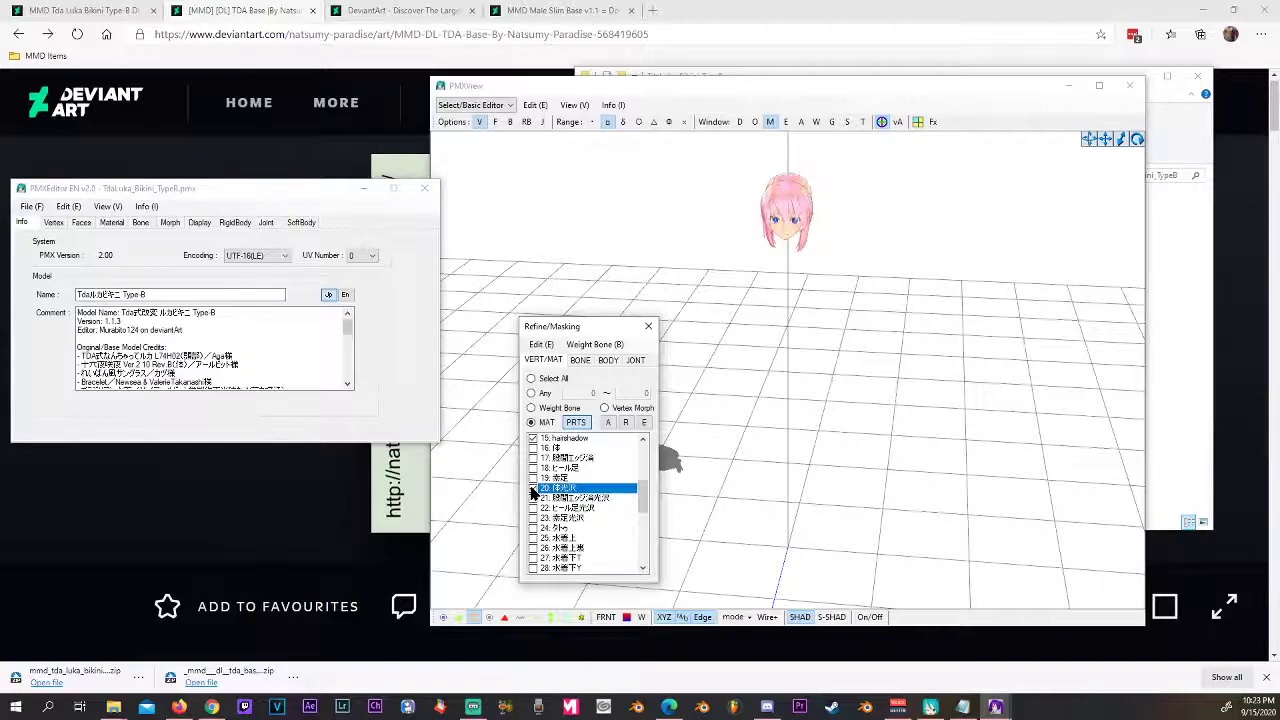
right_drag(700, 440, 920, 430)
click(535, 492)
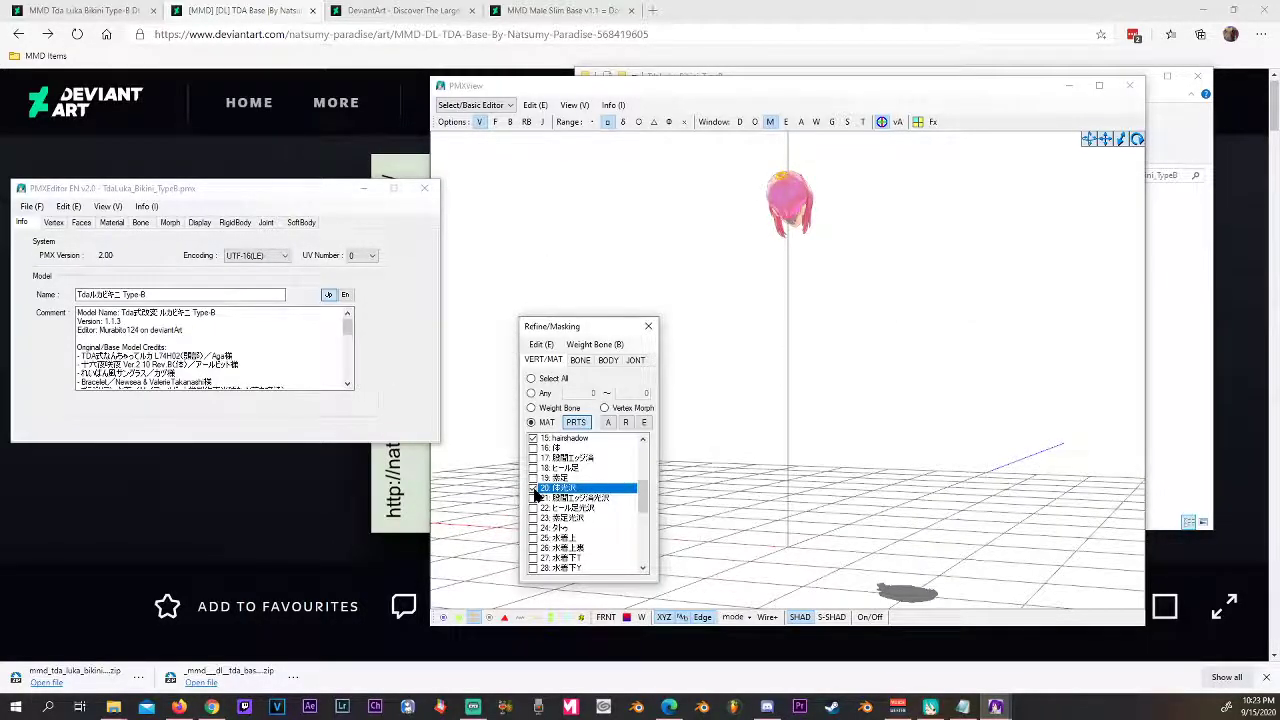
click(532, 498)
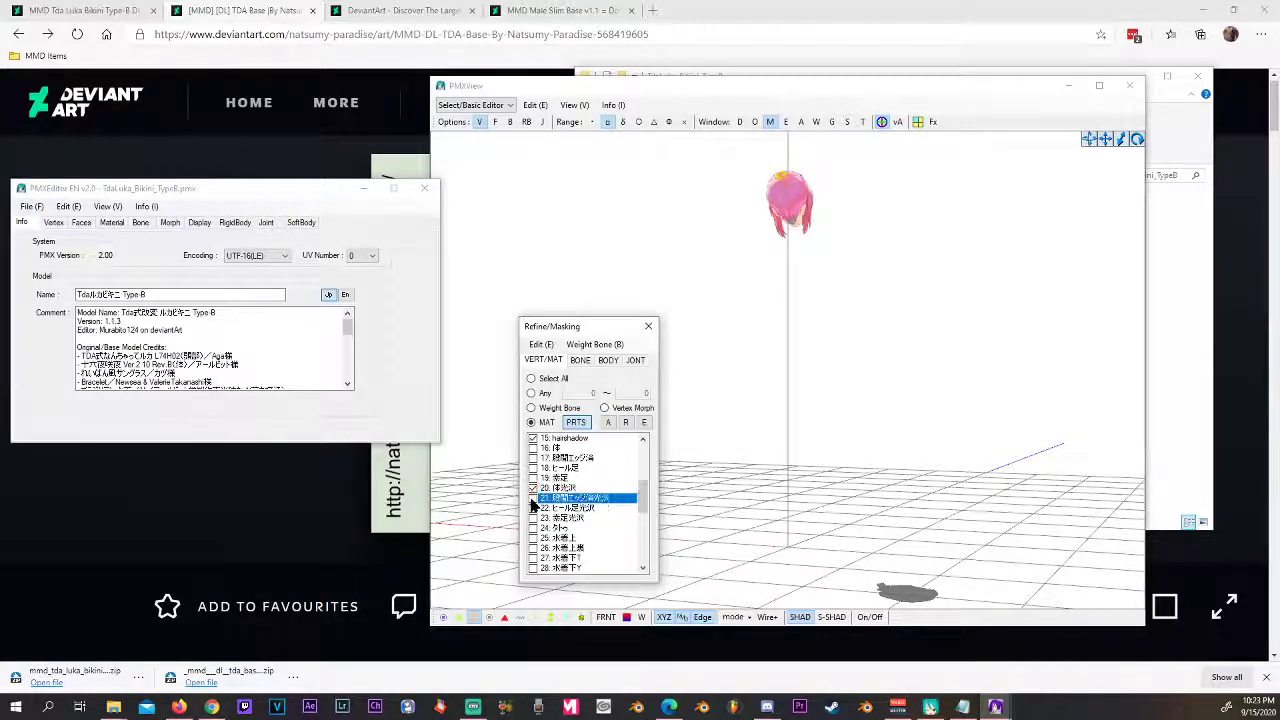
click(532, 509)
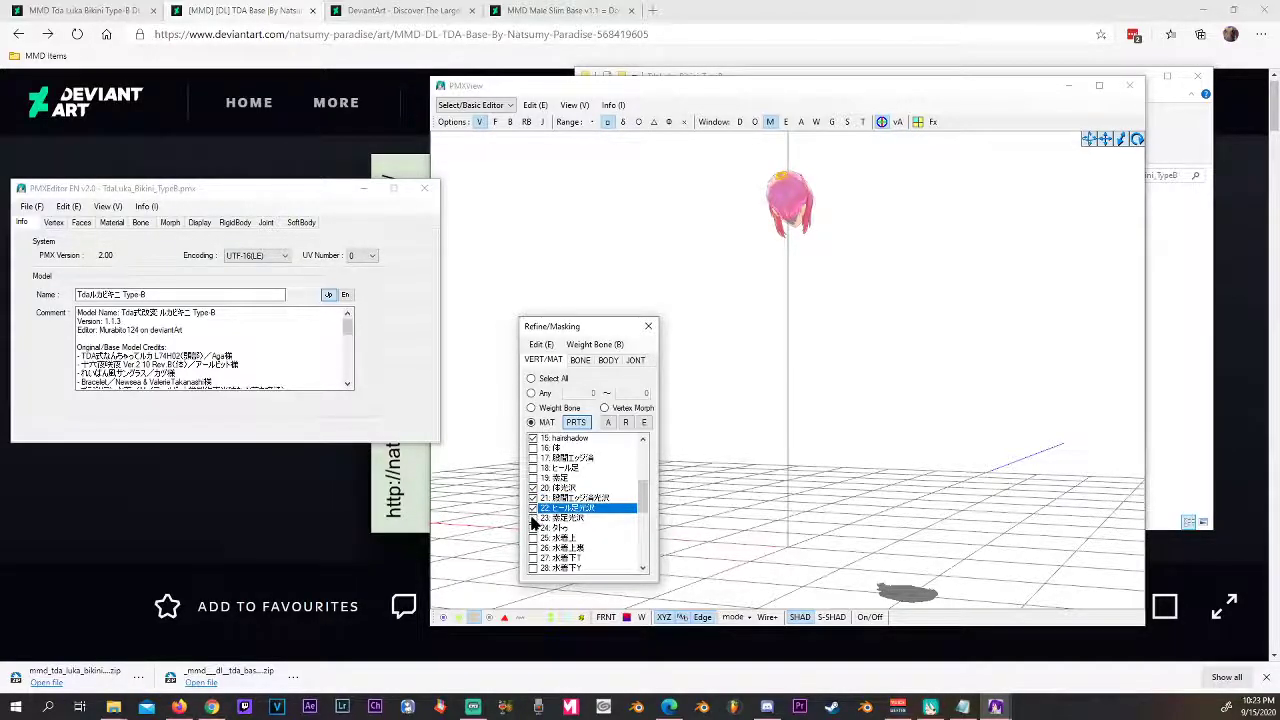
click(533, 518)
Preview tattoo material 24 and swimsuit materials 25 to 28 on the model, leaving all of them hidden
click(533, 528)
click(533, 538)
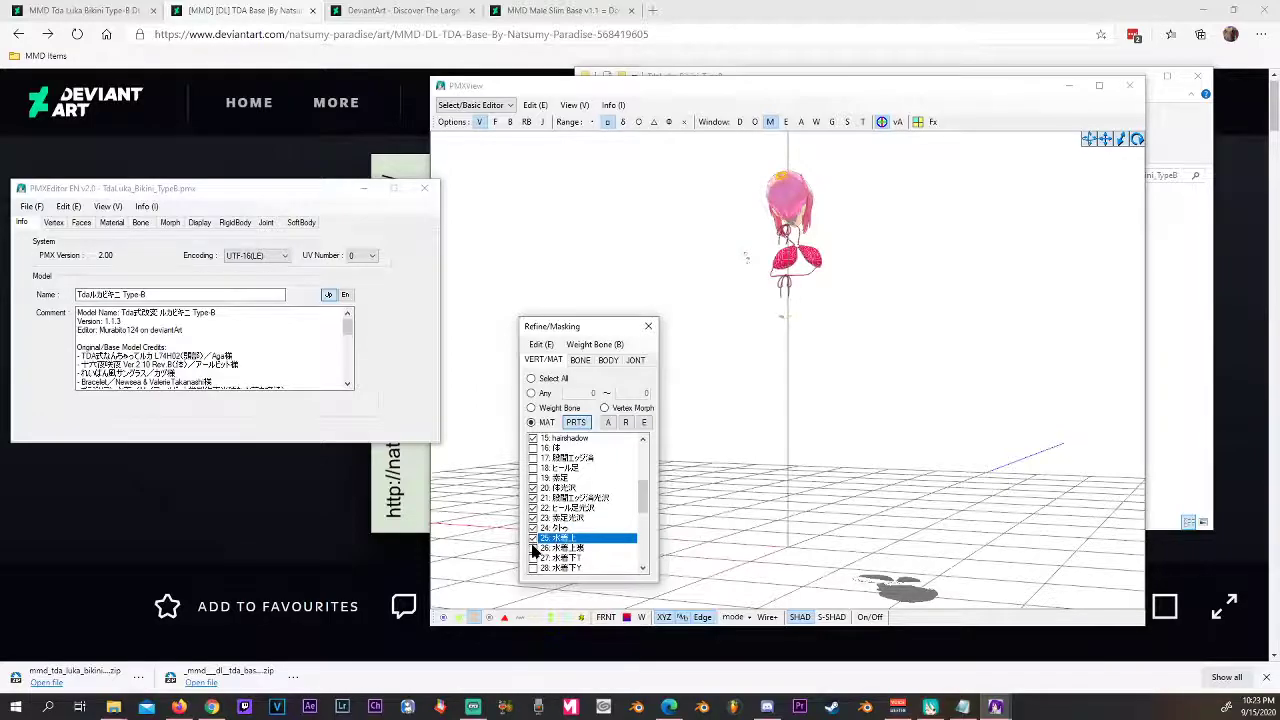
click(533, 538)
click(533, 549)
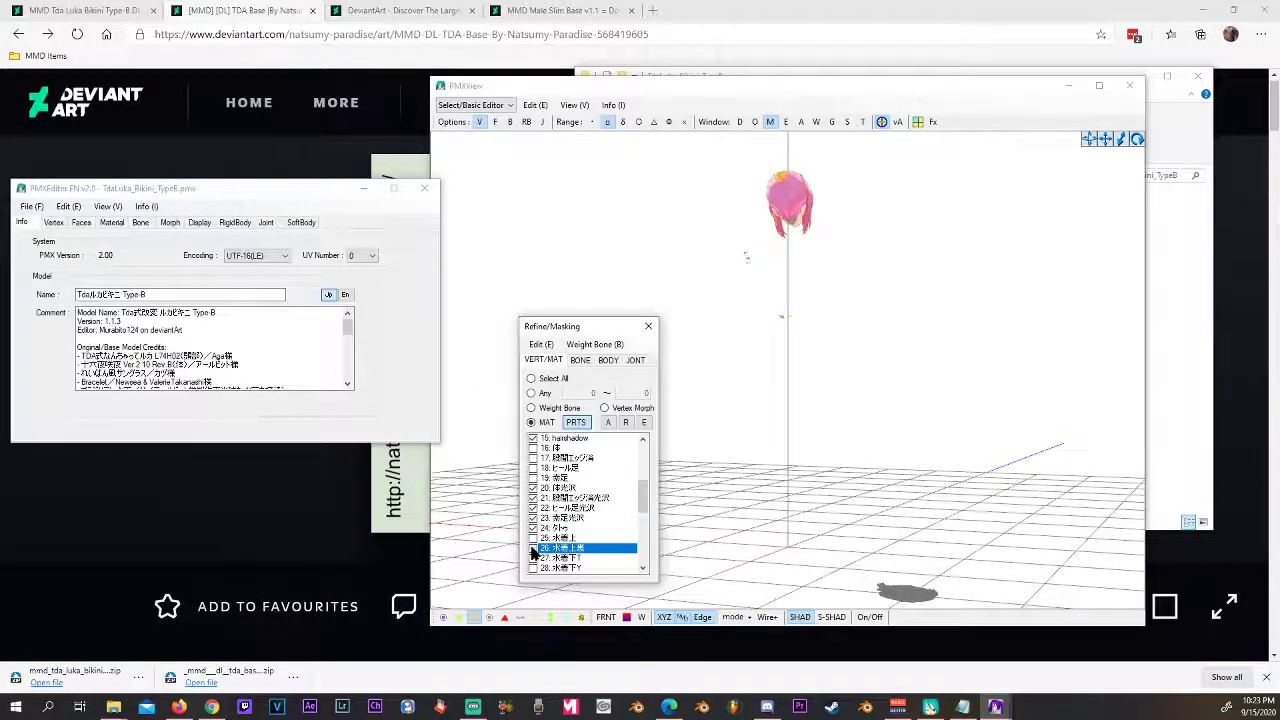
click(533, 558)
right_drag(785, 370, 785, 310)
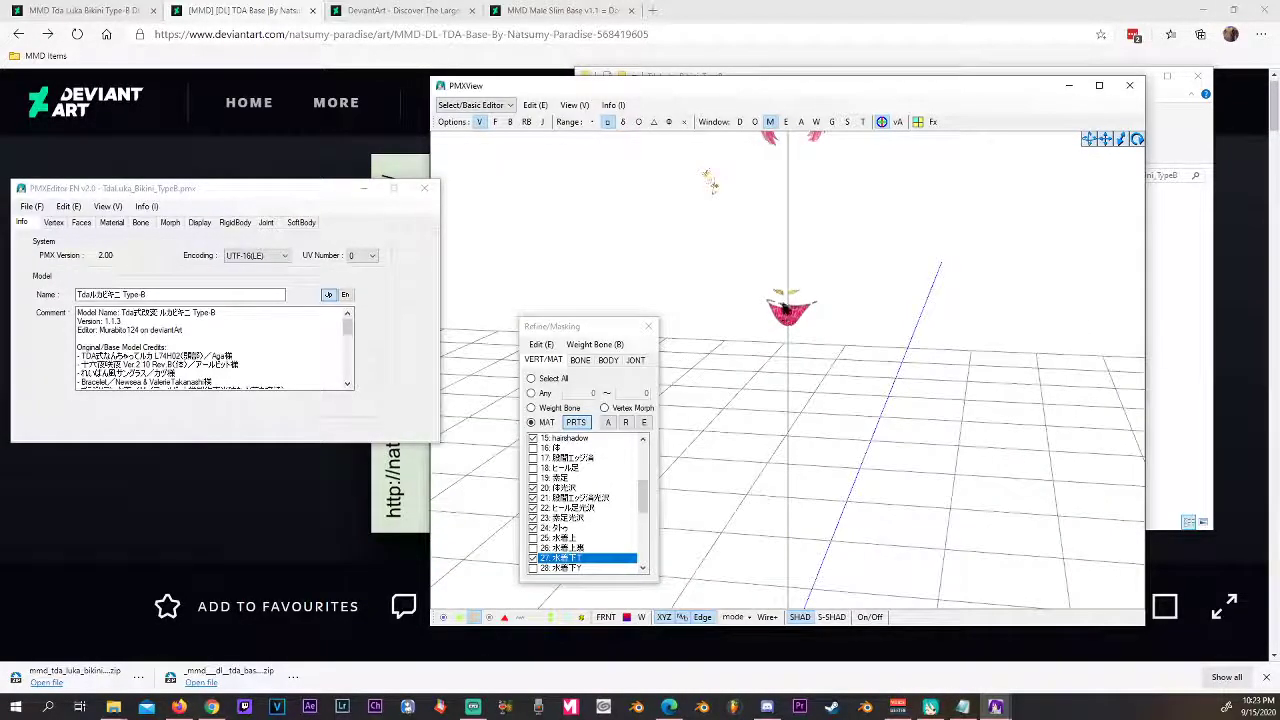
click(533, 528)
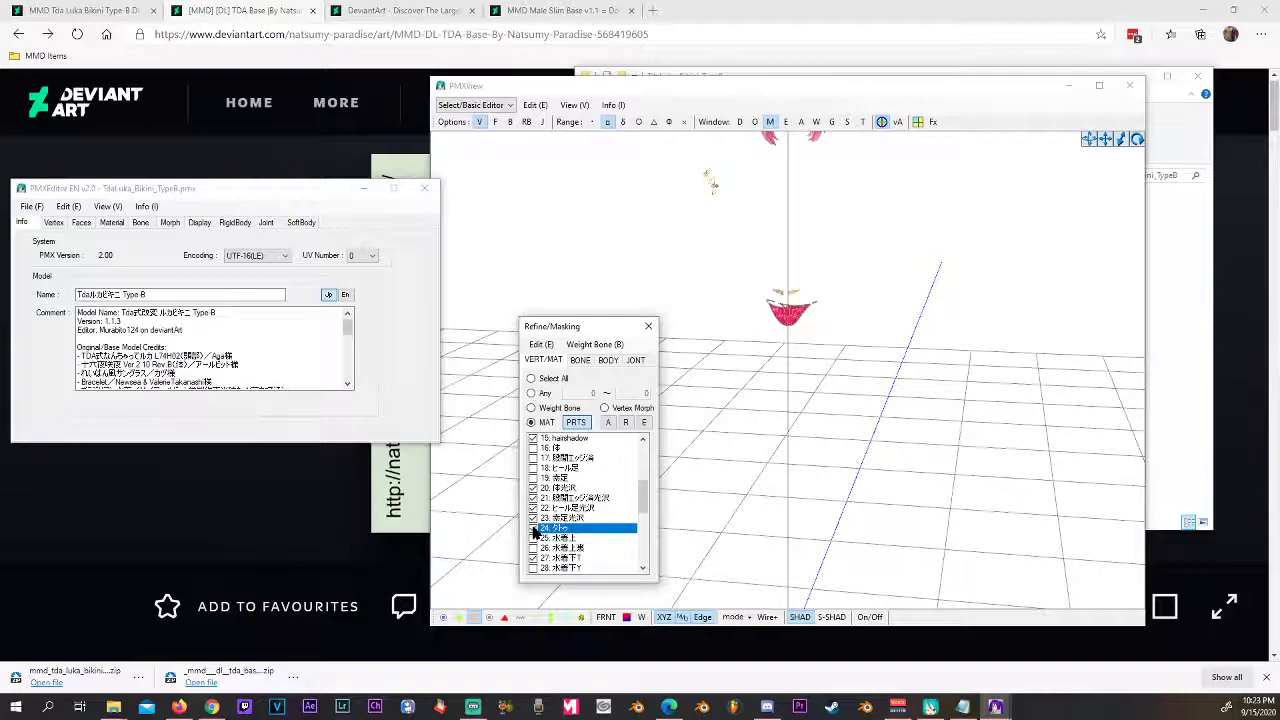
scroll(540, 520, down, 4)
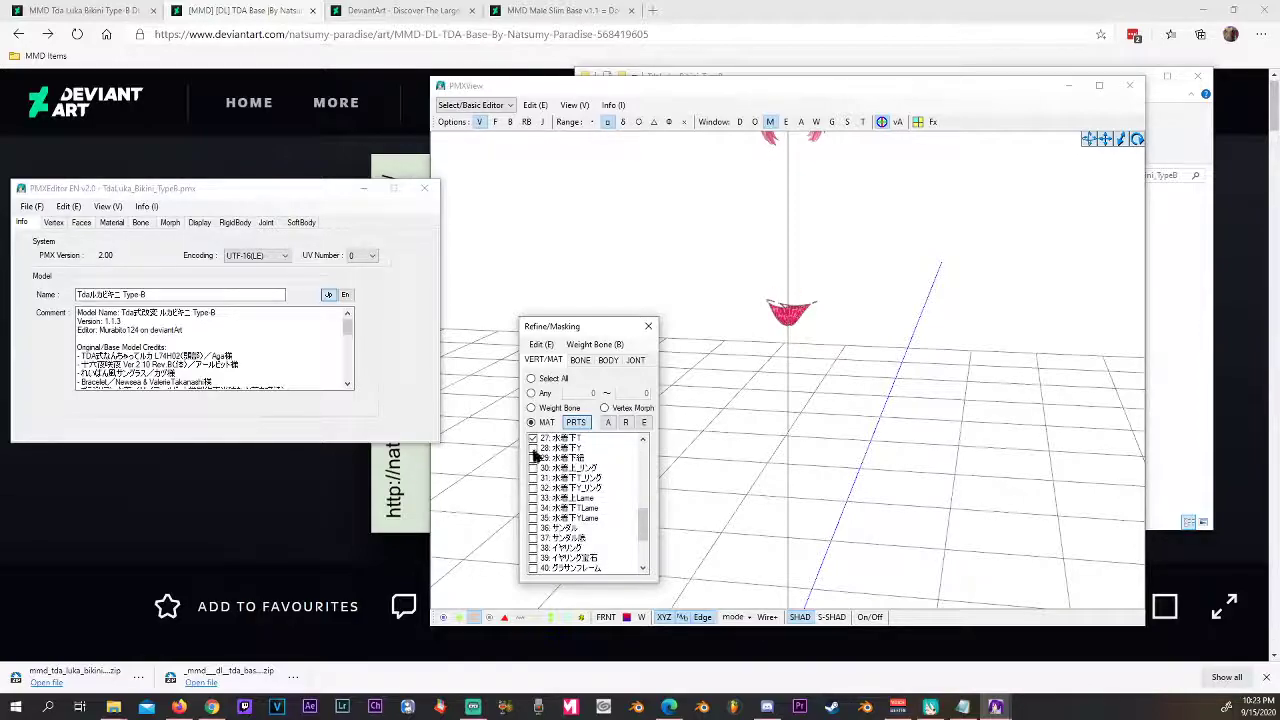
click(540, 448)
click(535, 440)
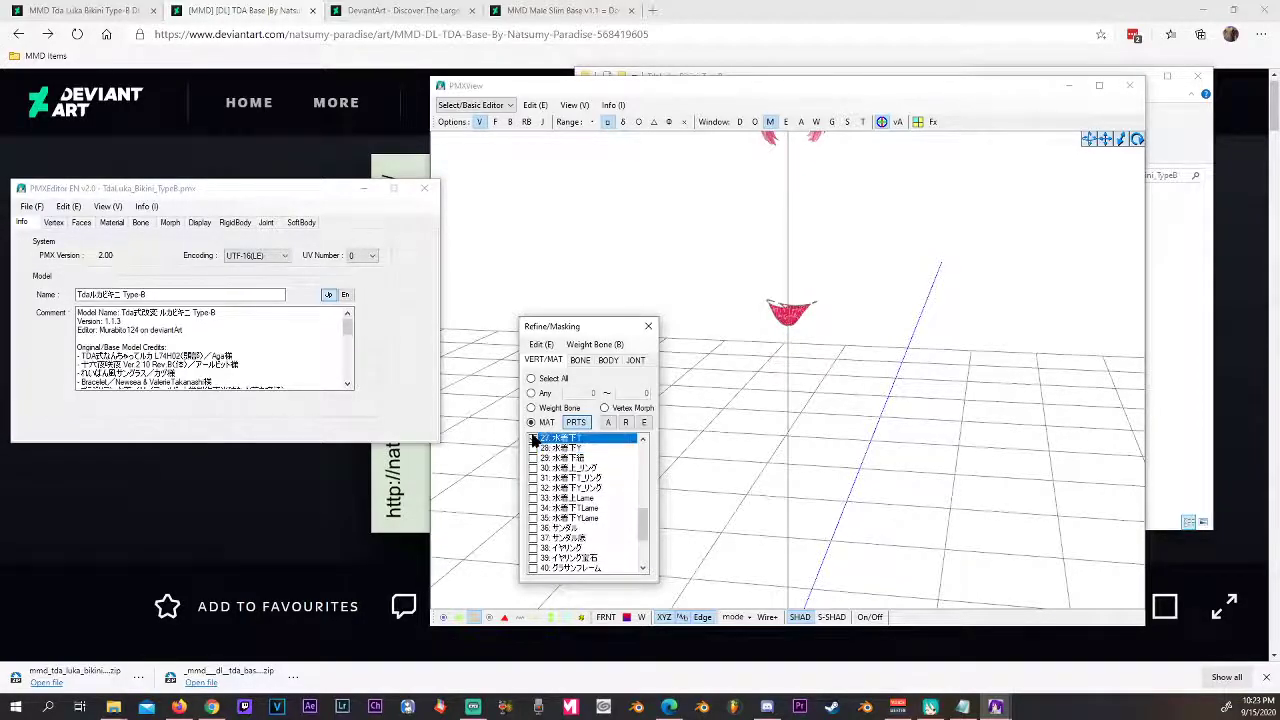
click(532, 440)
Preview swimsuit string material 29 and ring materials 30 to 32 one by one, leaving them hidden
click(534, 458)
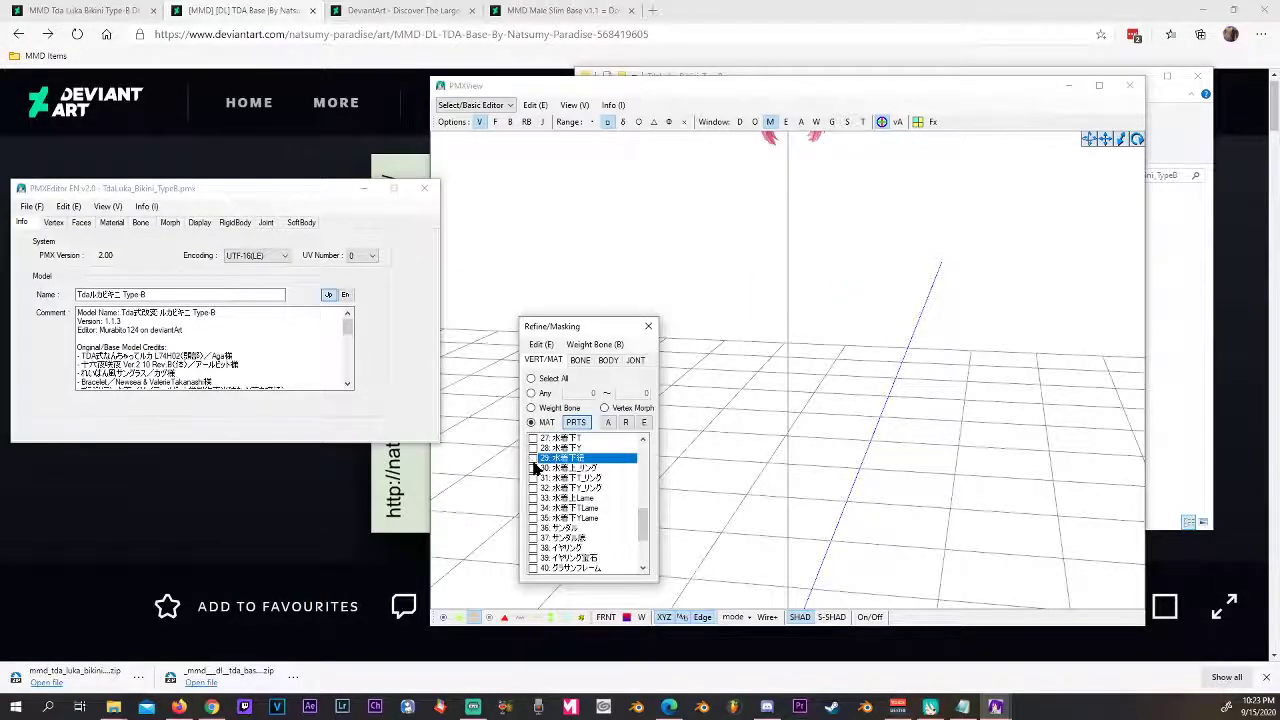
click(533, 467)
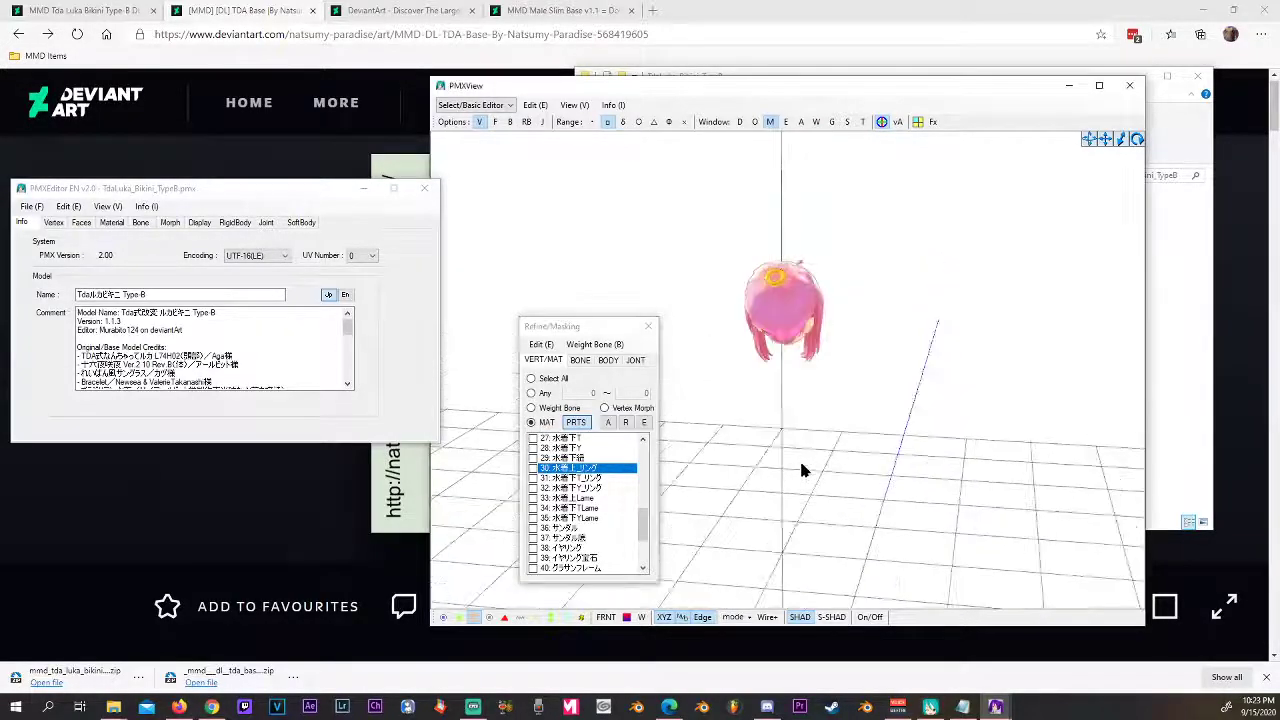
click(533, 478)
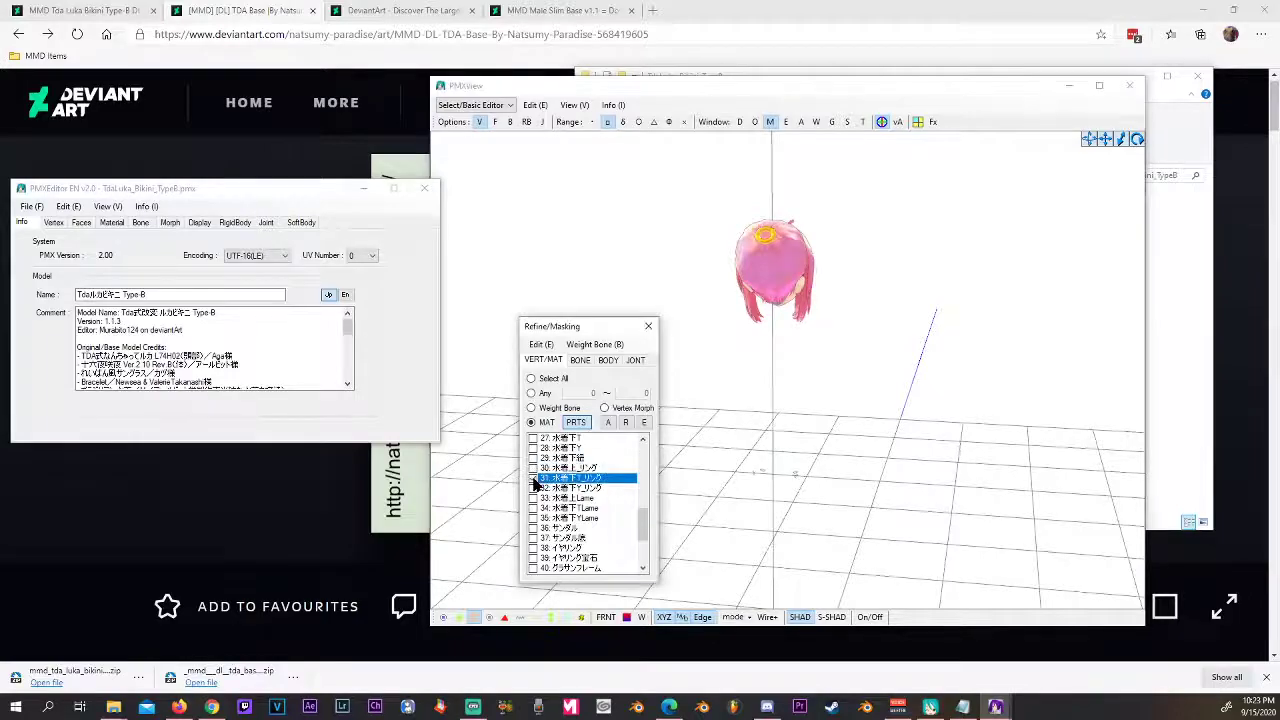
click(533, 488)
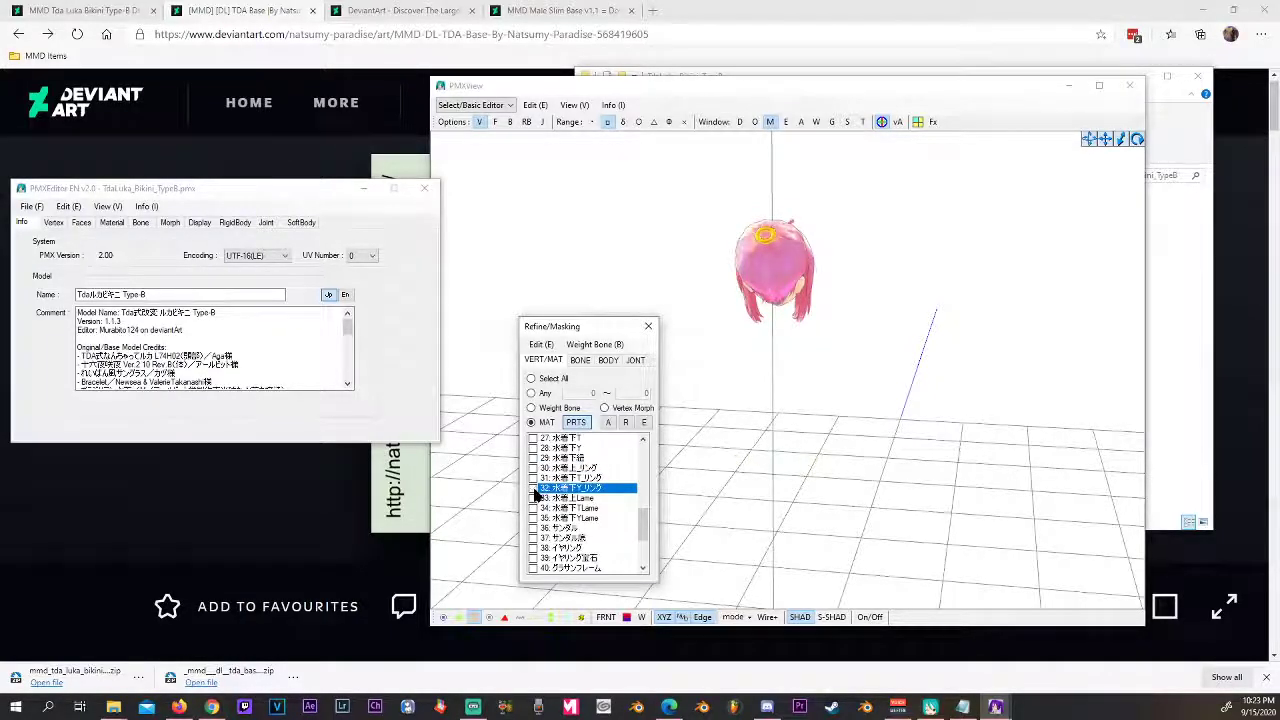
Check the swimsuit Lame materials 33 to 35 up close and leave them shown
click(533, 498)
right_drag(749, 519, 760, 470)
click(537, 506)
click(534, 500)
click(534, 508)
click(535, 518)
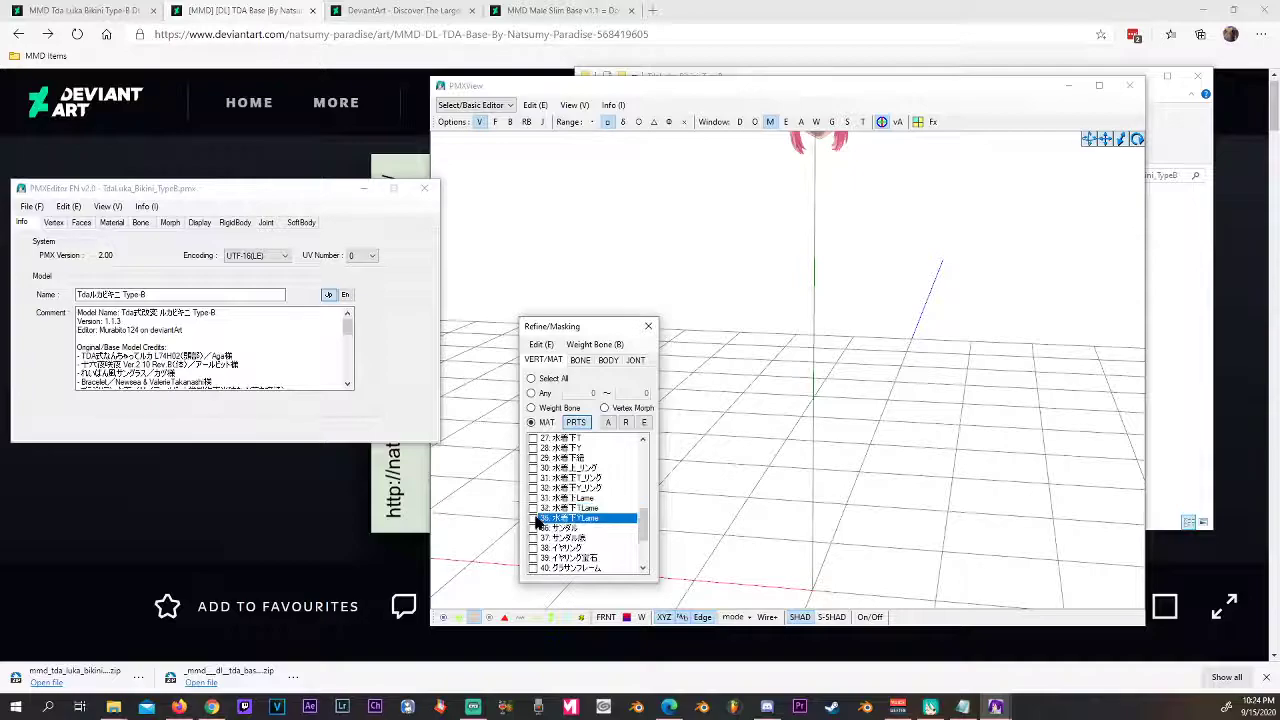
click(535, 528)
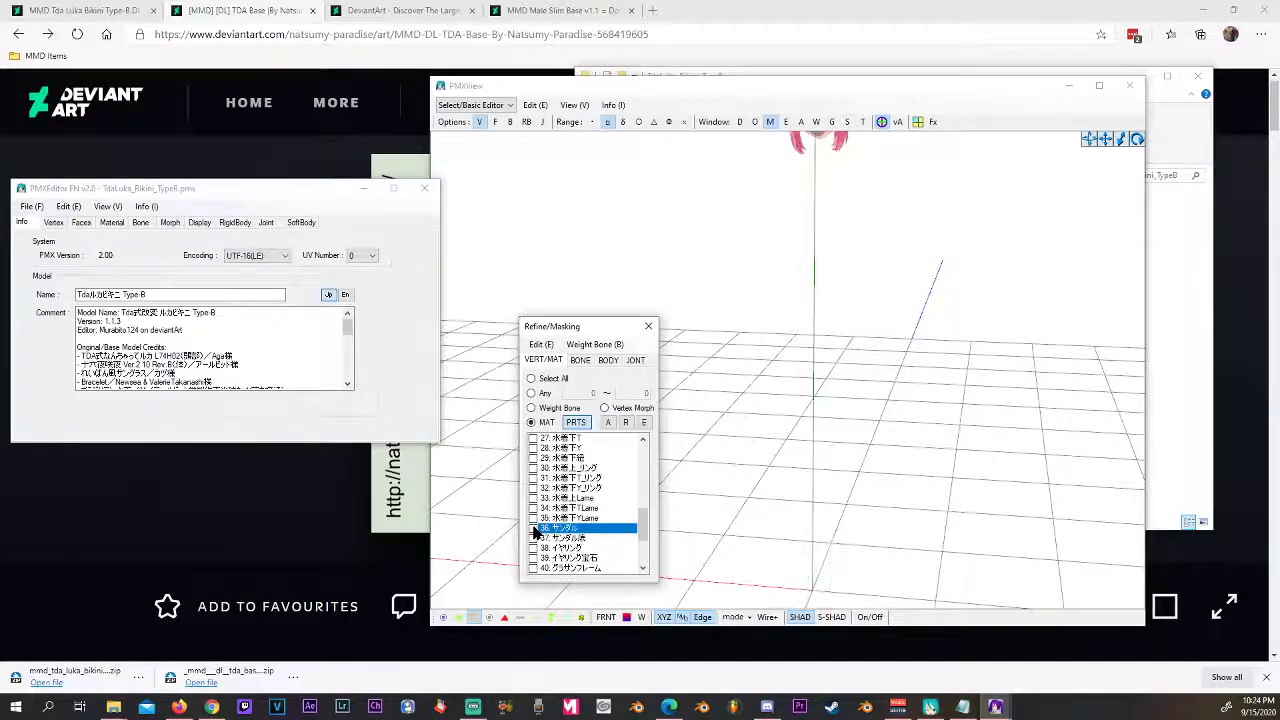
click(534, 518)
click(534, 508)
click(534, 499)
click(533, 499)
Preview sandal material 36 and sandal sole material 37, leaving both hidden
scroll(553, 527, down, 1)
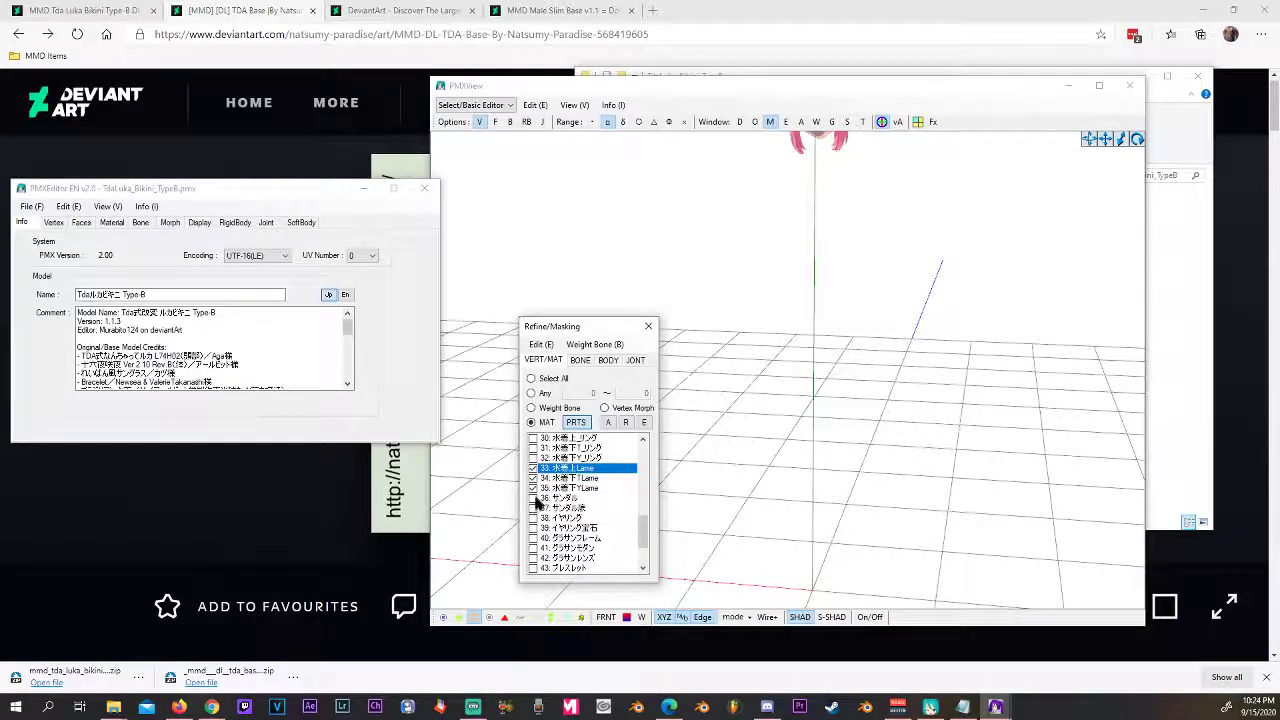
click(534, 498)
click(534, 499)
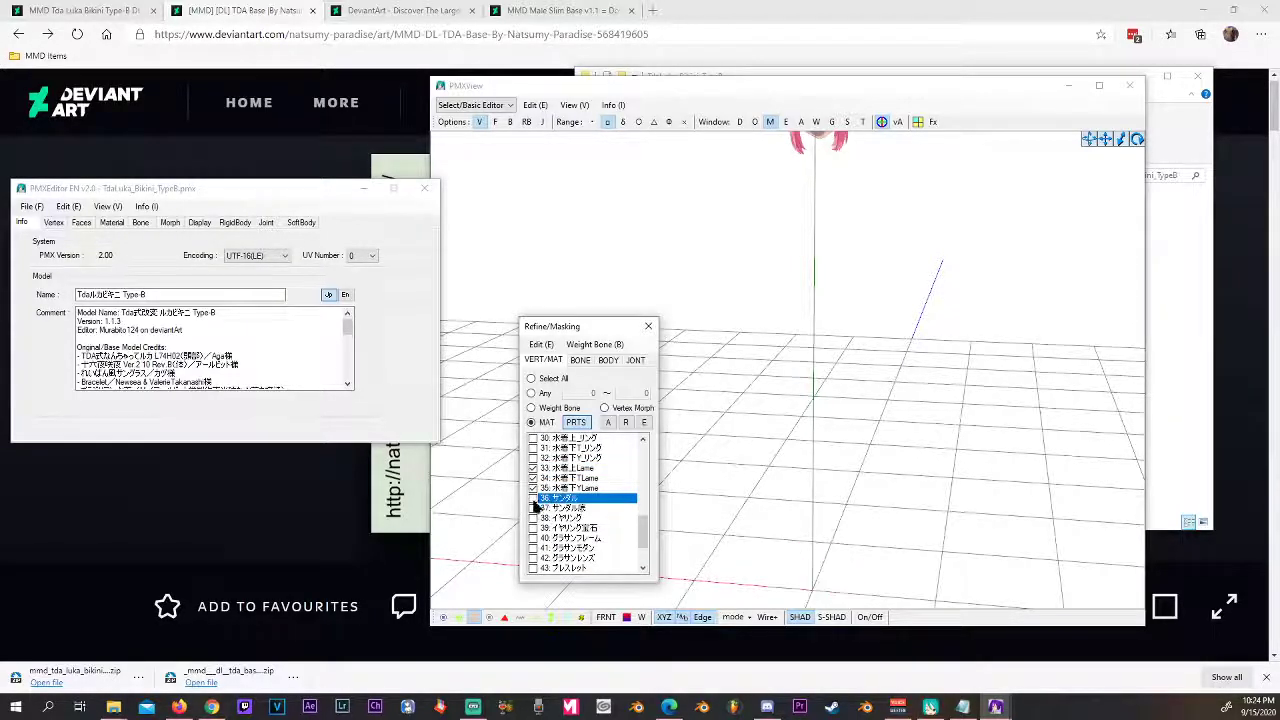
click(534, 508)
click(534, 508)
Show materials 38 to 42, covering the earrings and all sunglasses parts
click(535, 519)
click(534, 528)
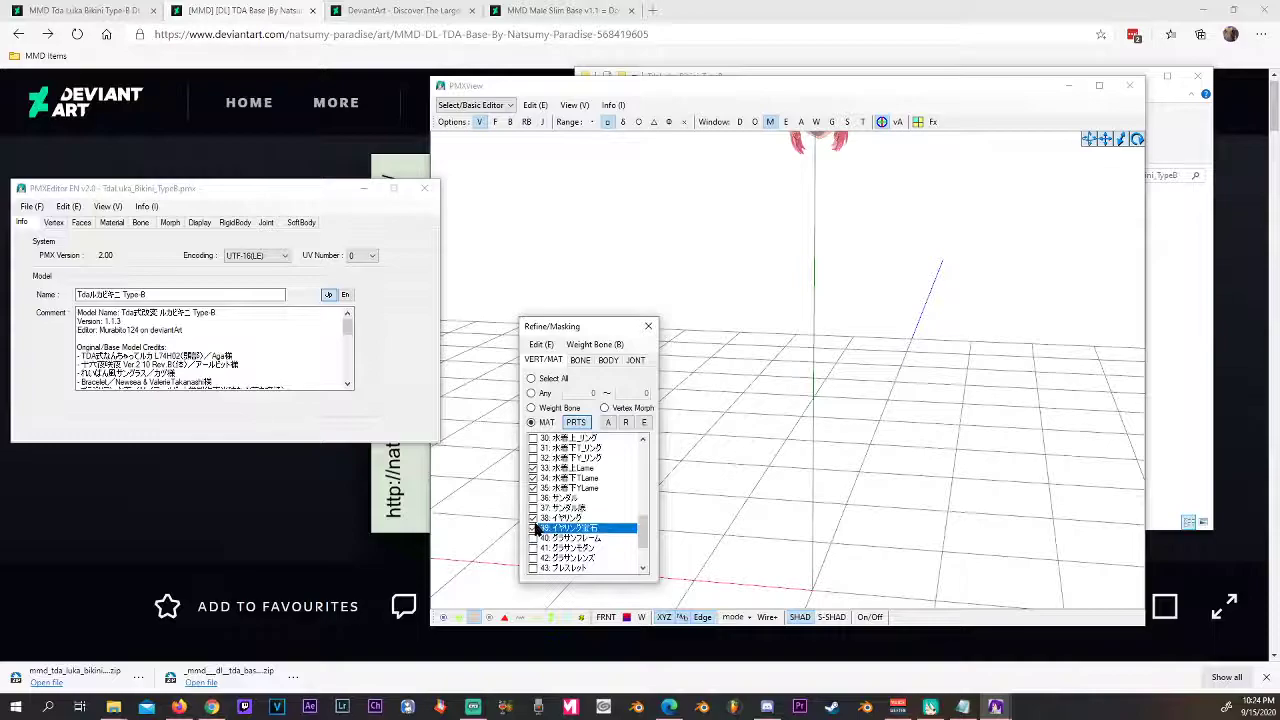
click(534, 538)
click(534, 548)
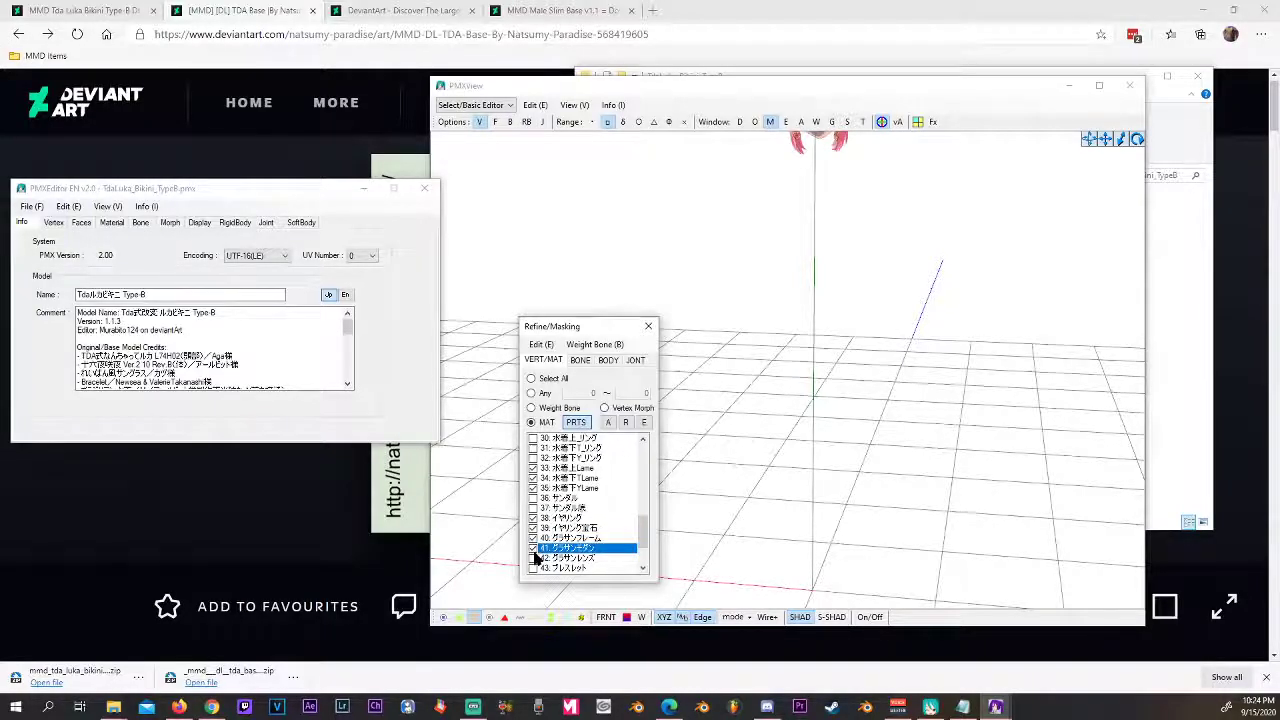
click(534, 558)
Preview bracelet material 43 and waist accessory materials 44 and 45, leaving them hidden
scroll(634, 528, down, 2)
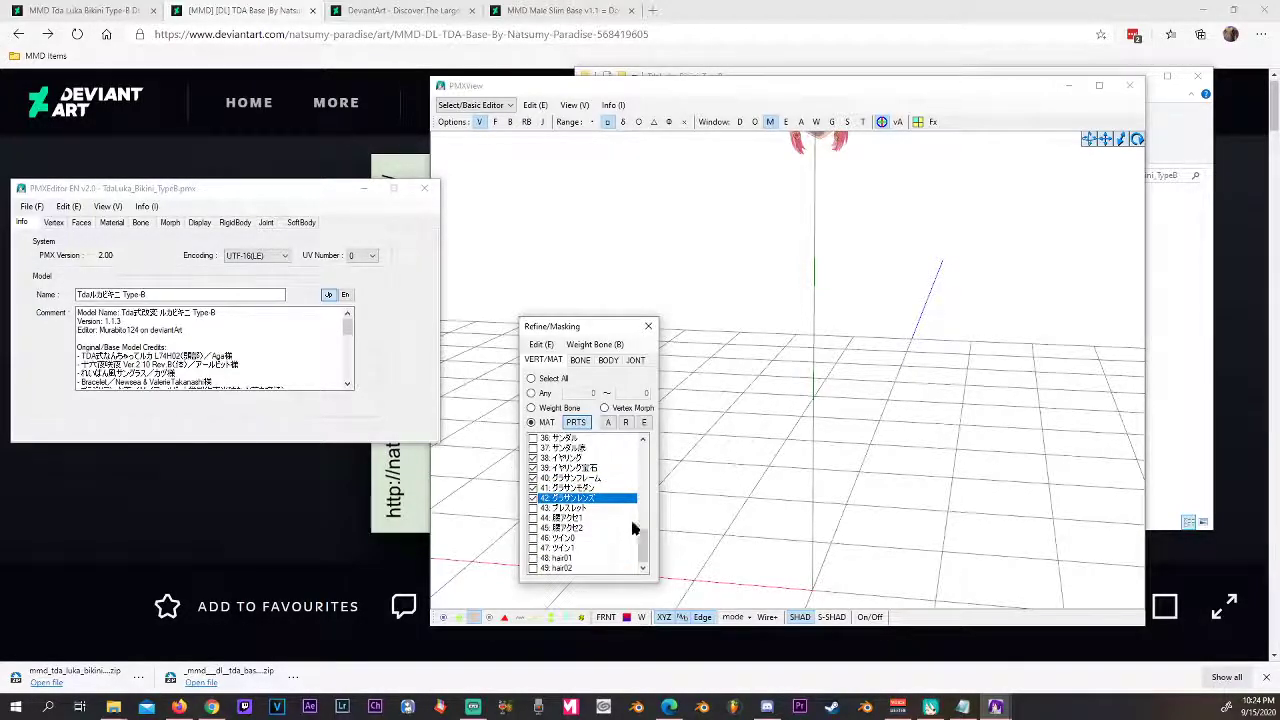
click(533, 509)
click(533, 509)
click(534, 518)
click(533, 518)
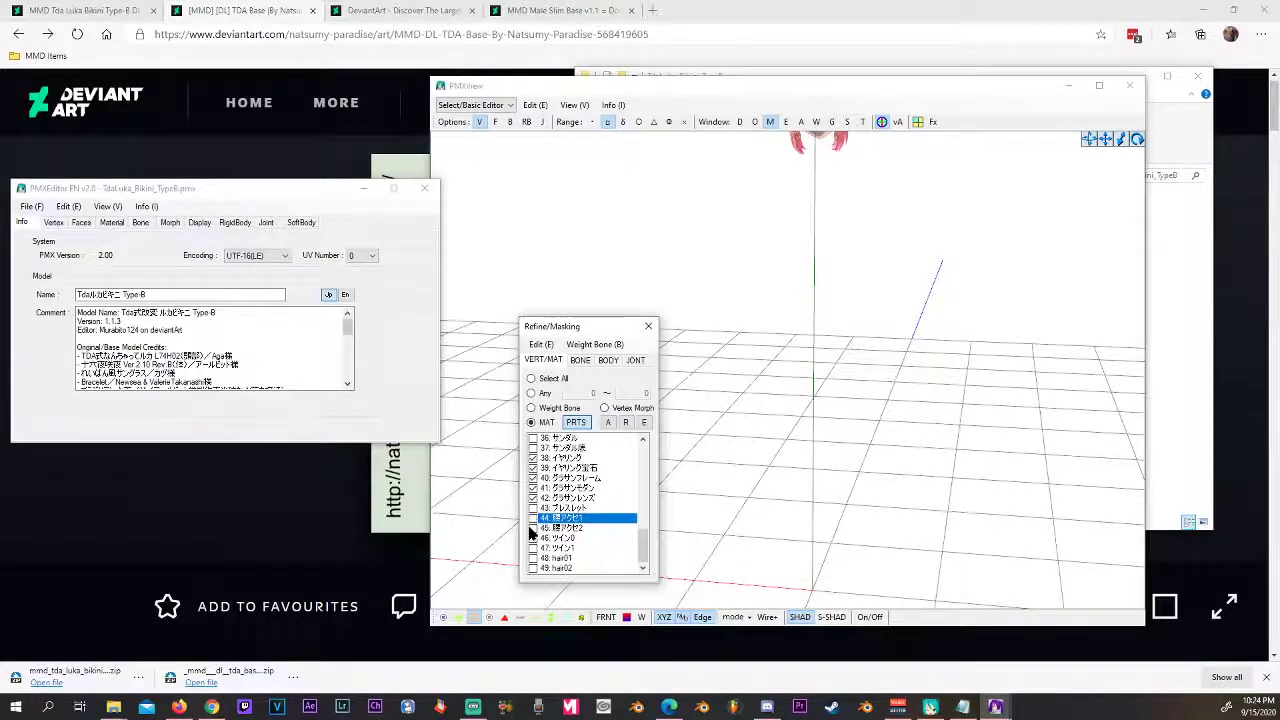
click(533, 528)
click(533, 528)
Show the remaining hair materials 46 to 49, including hair01 and hair02
click(533, 538)
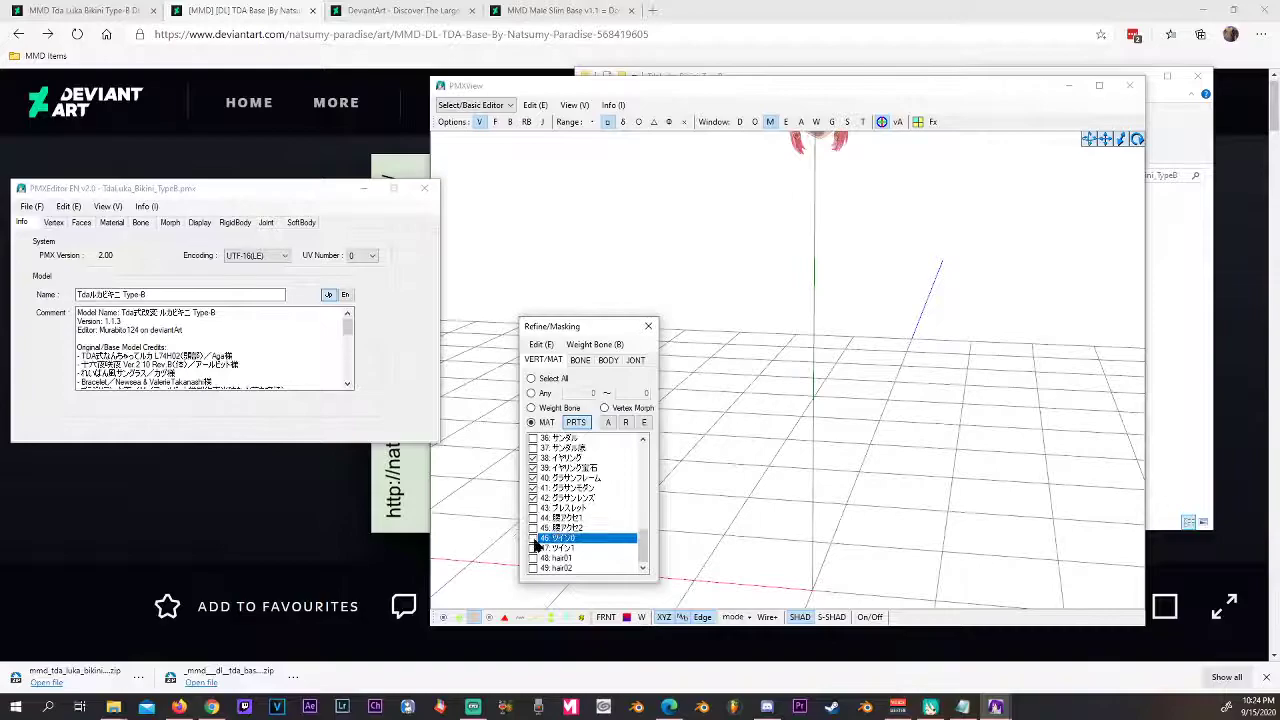
click(533, 548)
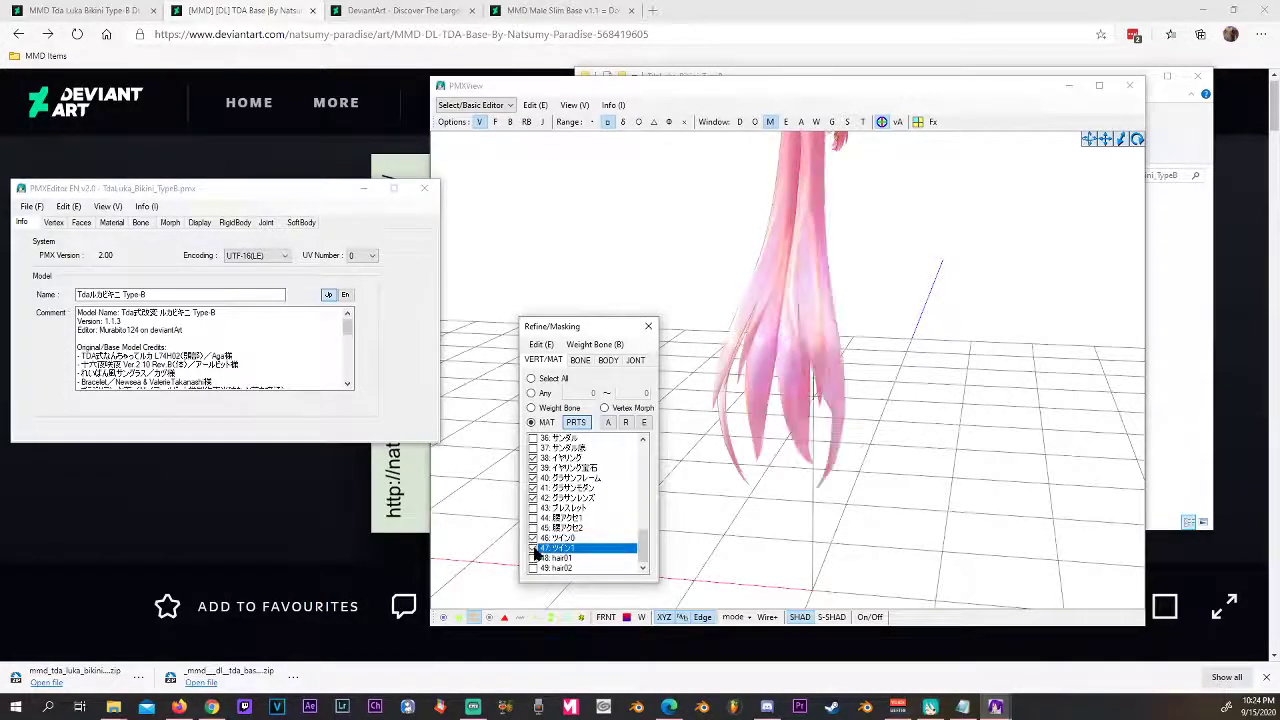
click(533, 558)
click(533, 568)
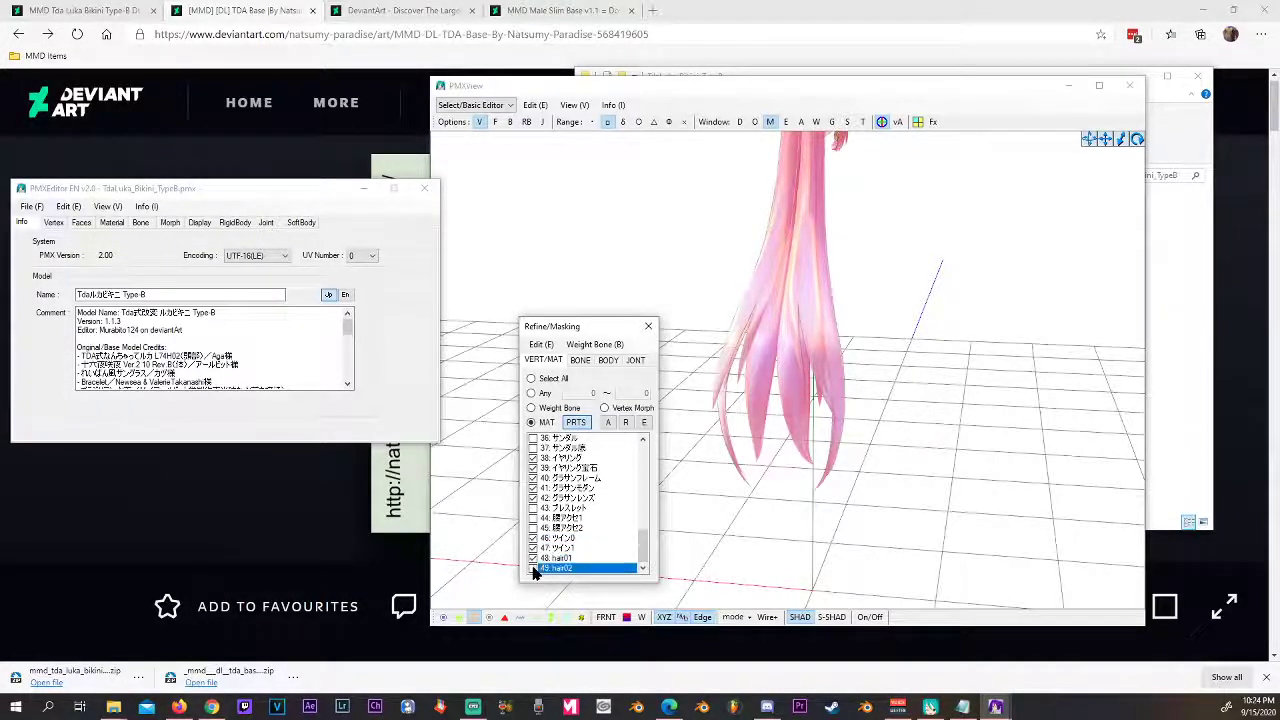
Examine the visible head and hair from several sides and review which materials are shown in the list
mouse_move(870, 402)
right_down()
mouse_move(762, 389)
mouse_move(789, 403)
mouse_move(837, 397)
mouse_move(780, 403)
mouse_move(806, 440)
mouse_move(868, 410)
mouse_move(774, 409)
mouse_move(840, 417)
mouse_move(857, 323)
mouse_move(851, 397)
right_up()
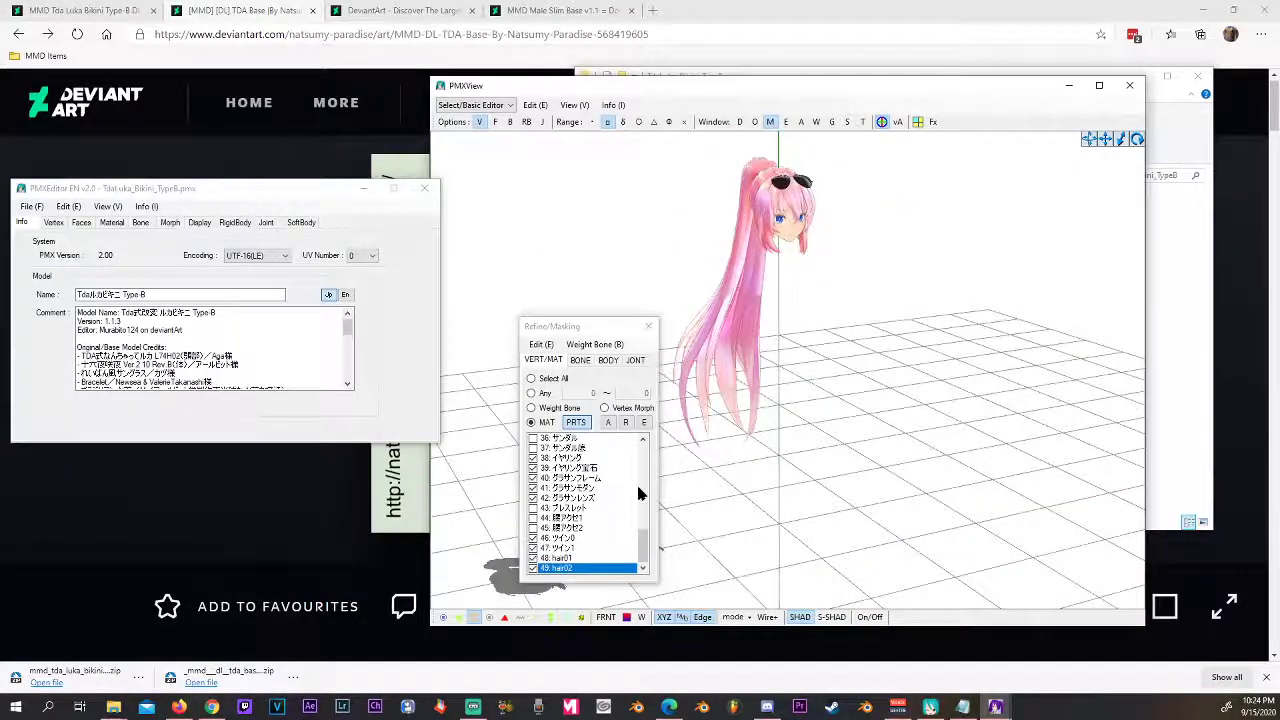
scroll(766, 456, up, 5)
right_drag(763, 459, 840, 441)
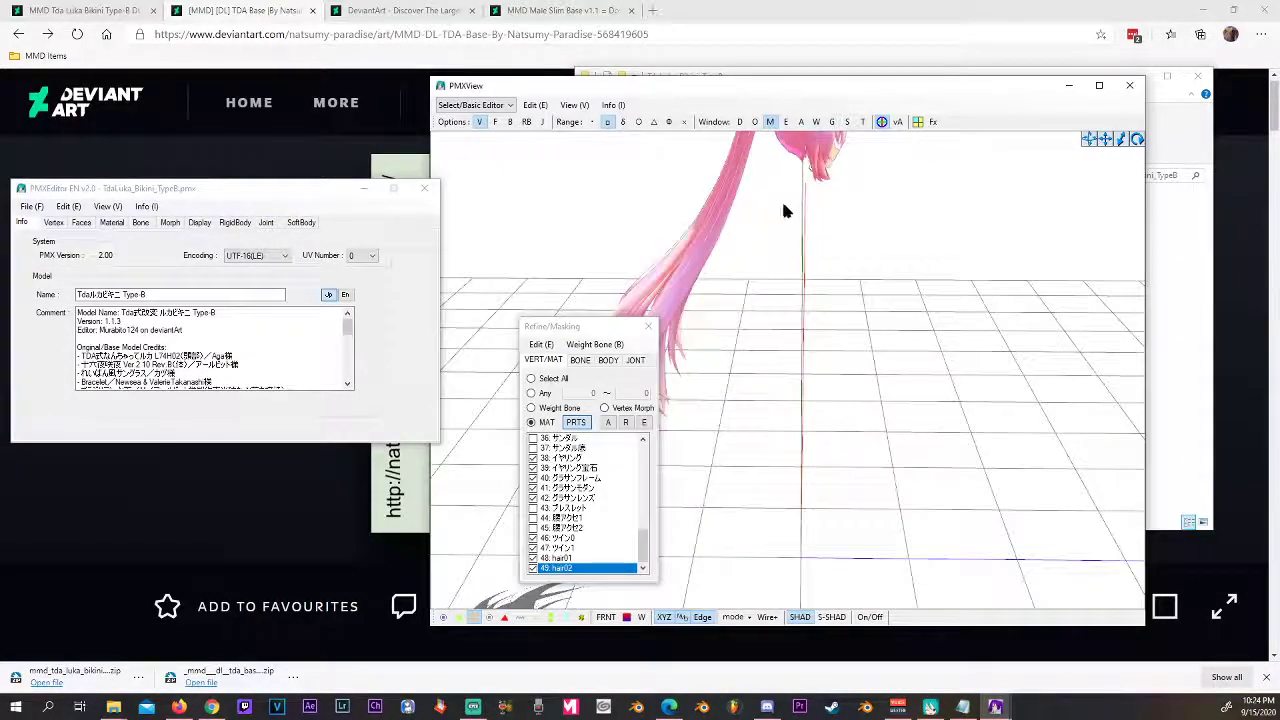
right_drag(830, 352, 688, 410)
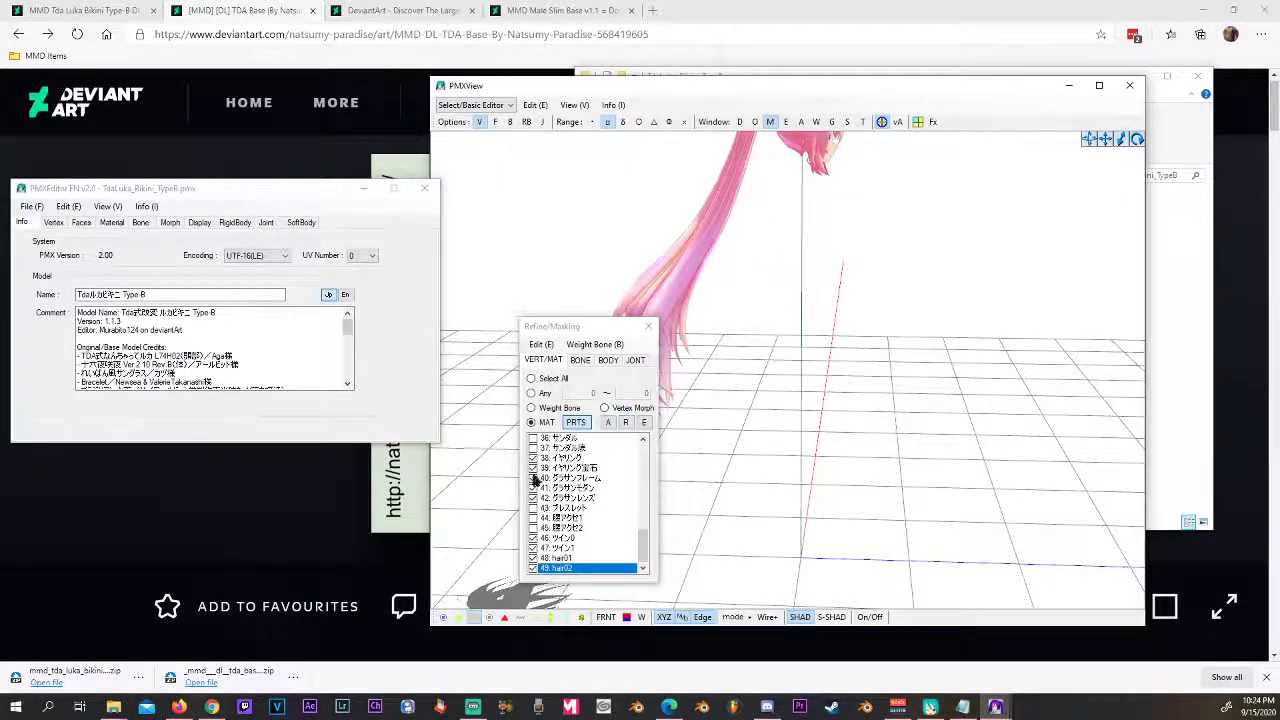
scroll(545, 470, up, 7)
scroll(557, 468, down, 4)
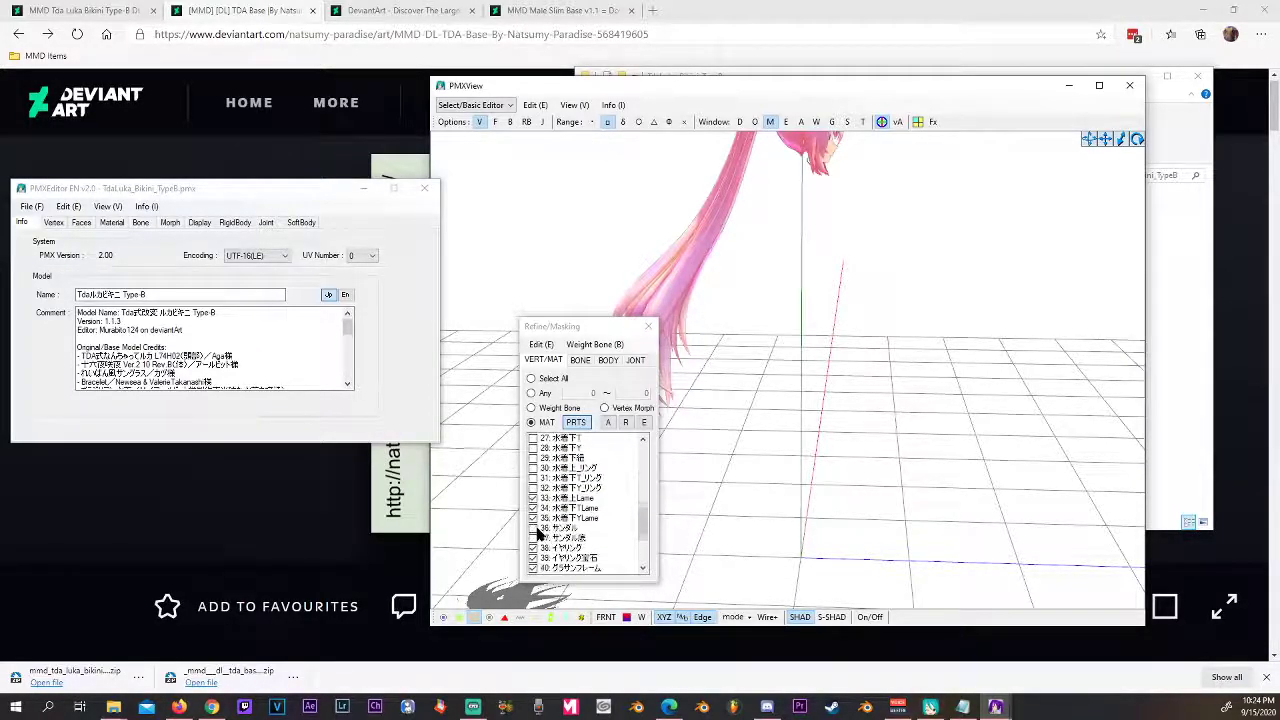
scroll(538, 535, up, 3)
scroll(538, 483, up, 4)
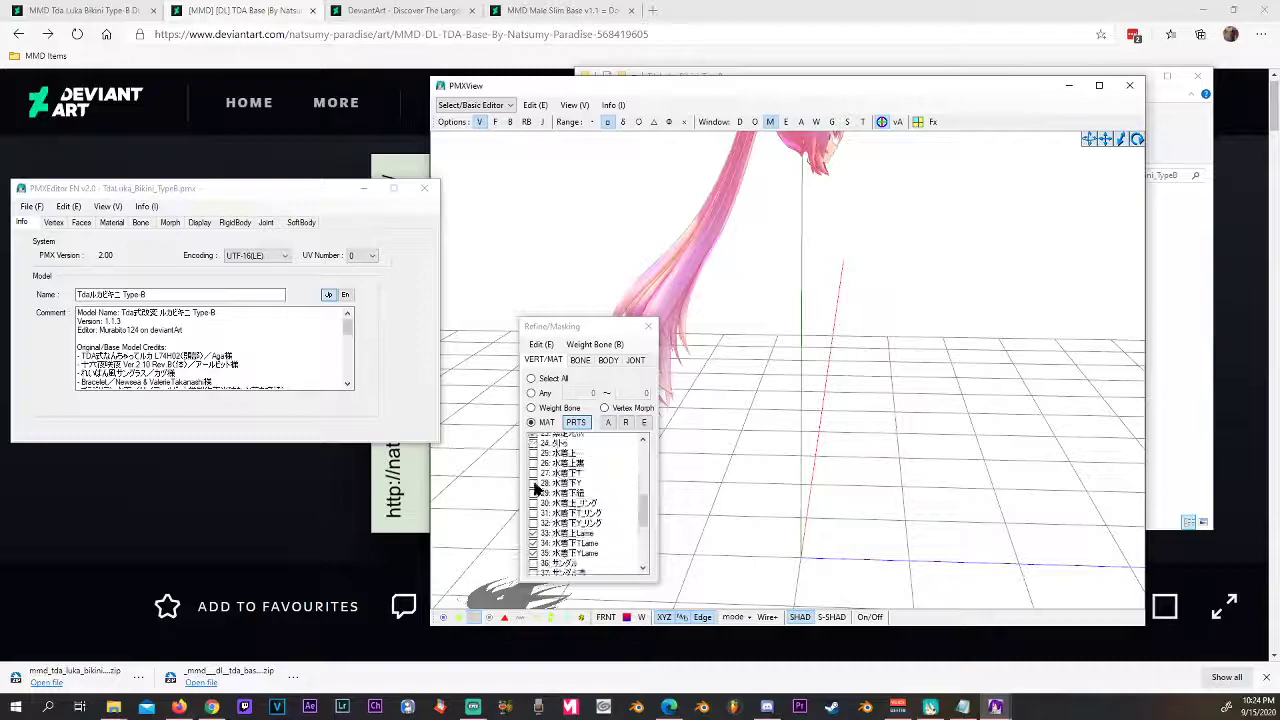
Invert the material visibility so the body parts replace the head and hair, and view the body from the front
click(626, 423)
right_drag(798, 385, 730, 418)
right_drag(826, 252, 822, 288)
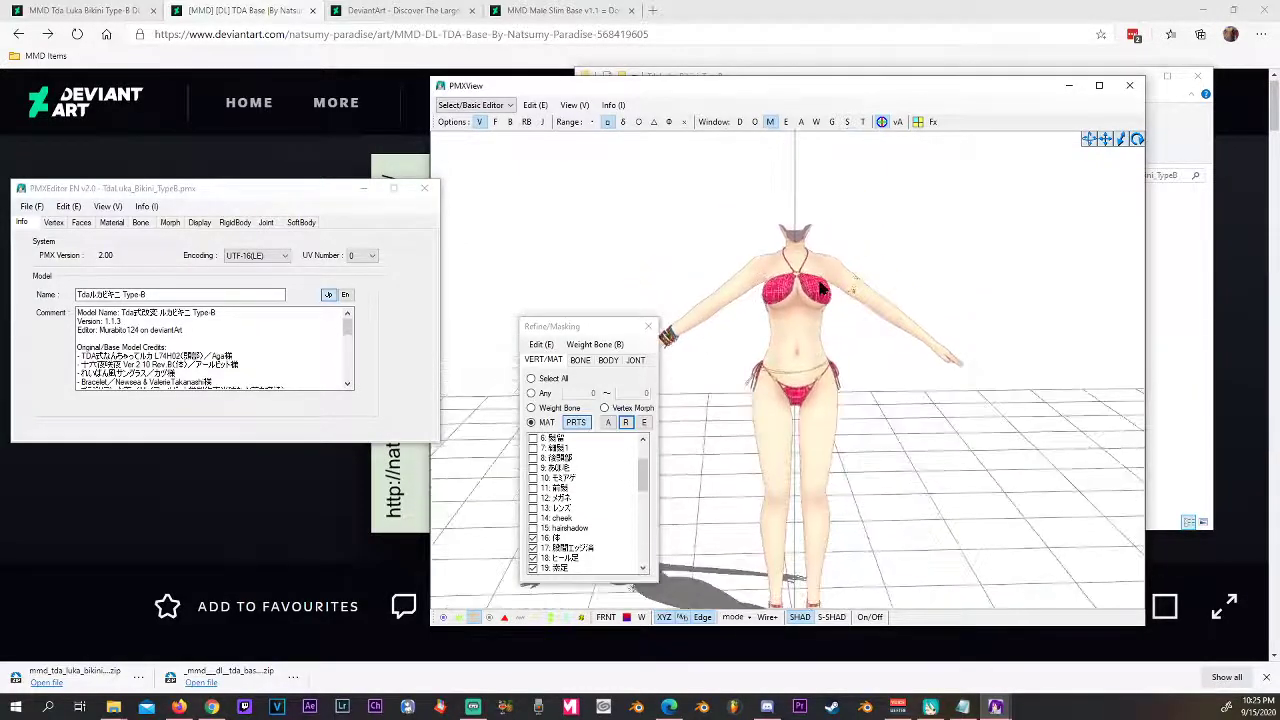
Delete the currently visible body, bikini, shoe and bracelet parts from the model with Delete/Erase Parts
right_drag(755, 362, 783, 371)
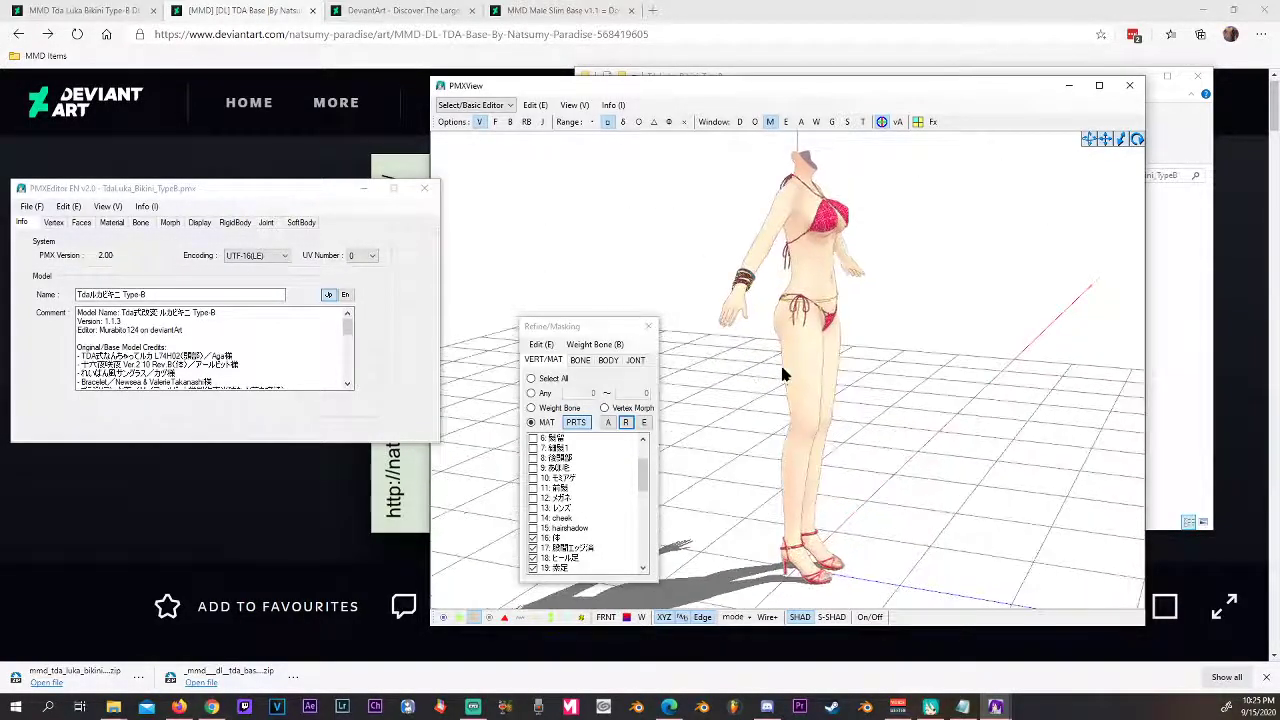
right_click(558, 549)
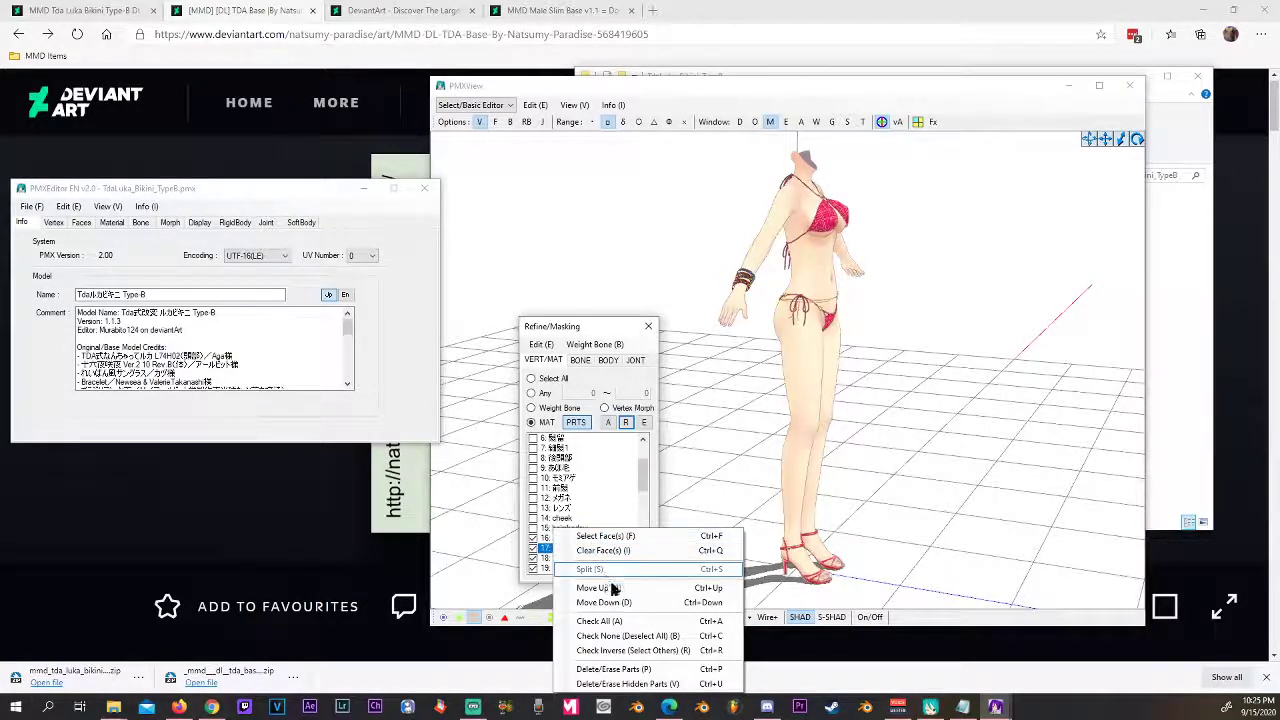
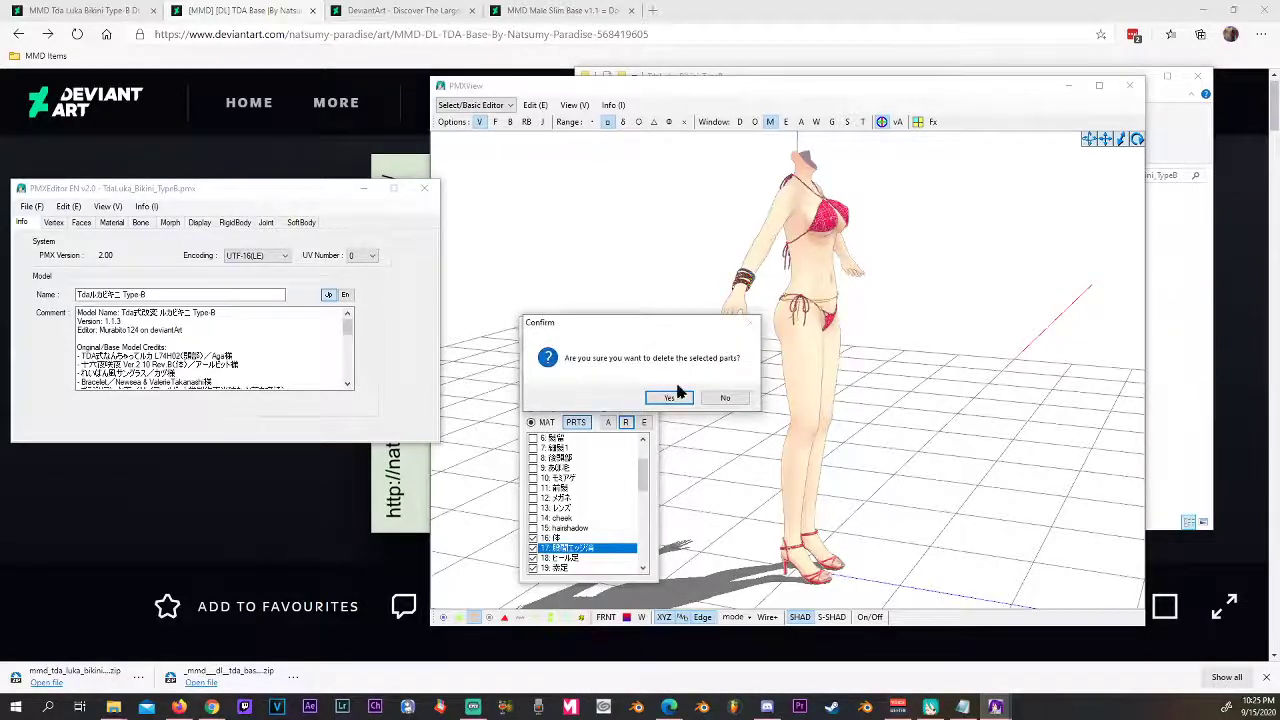
click(668, 398)
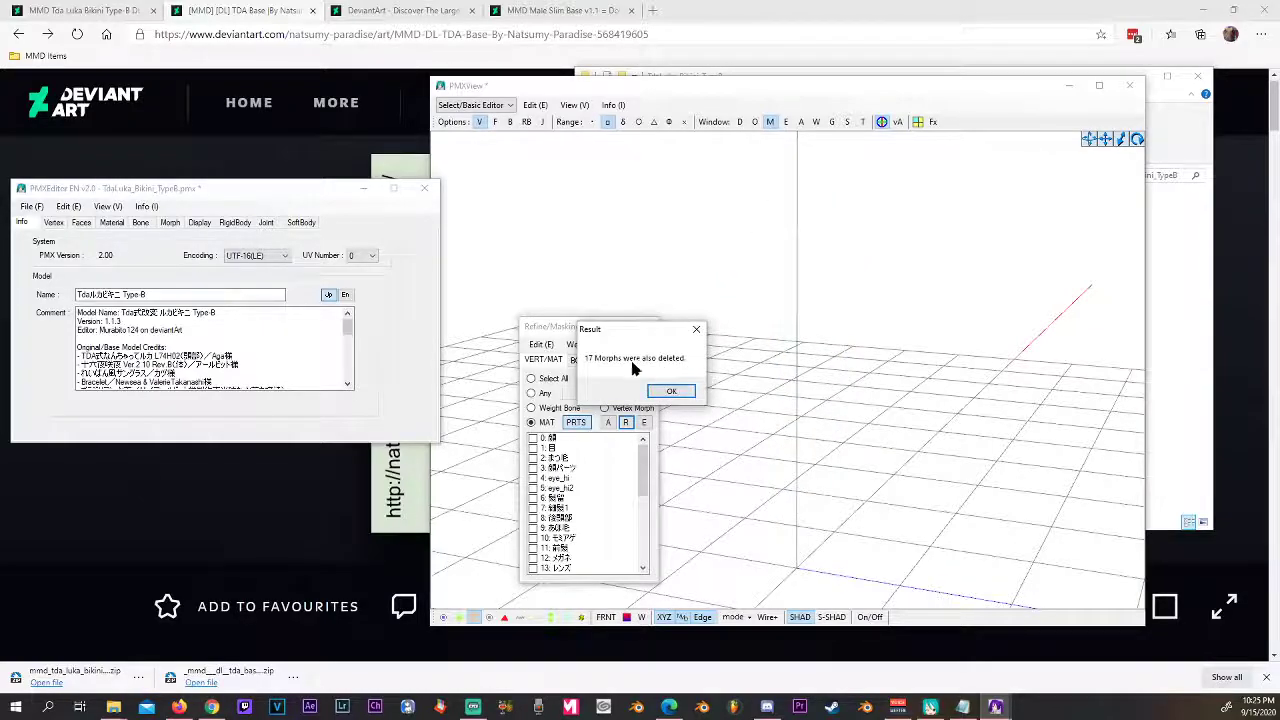
click(672, 391)
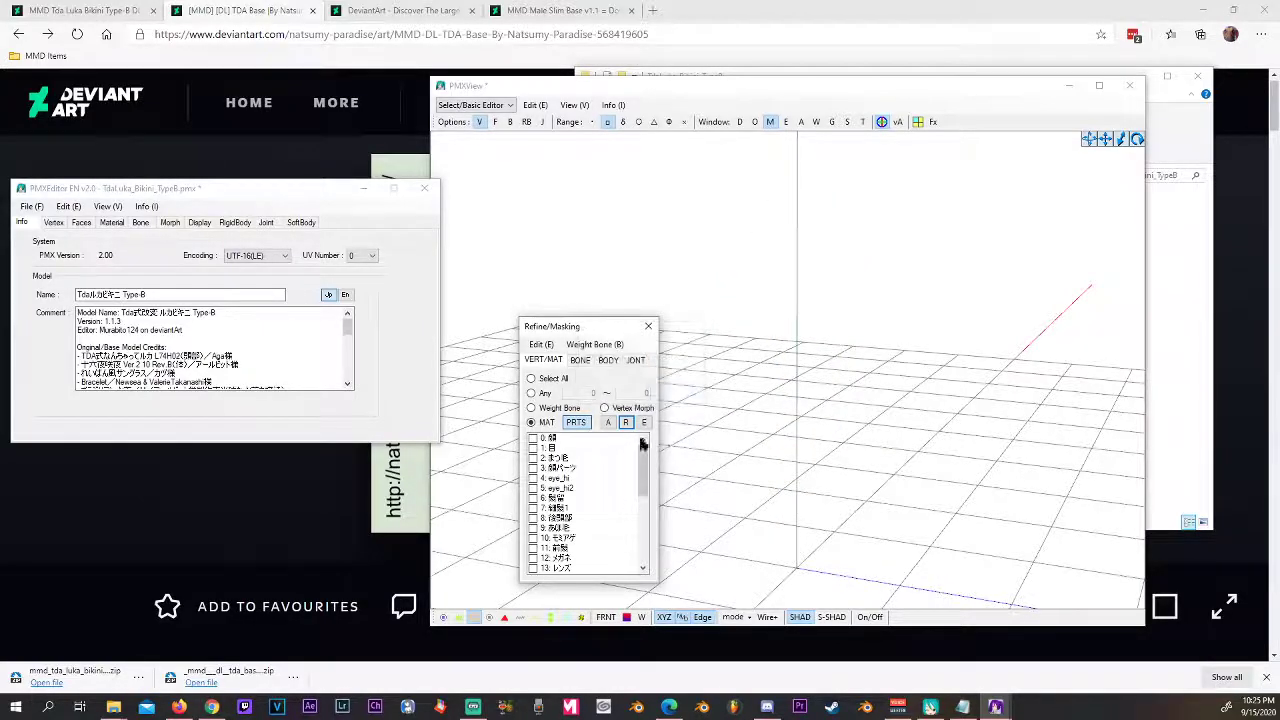
Show all remaining materials in the list and examine the head and hair from the side
scroll(556, 493, down, 6)
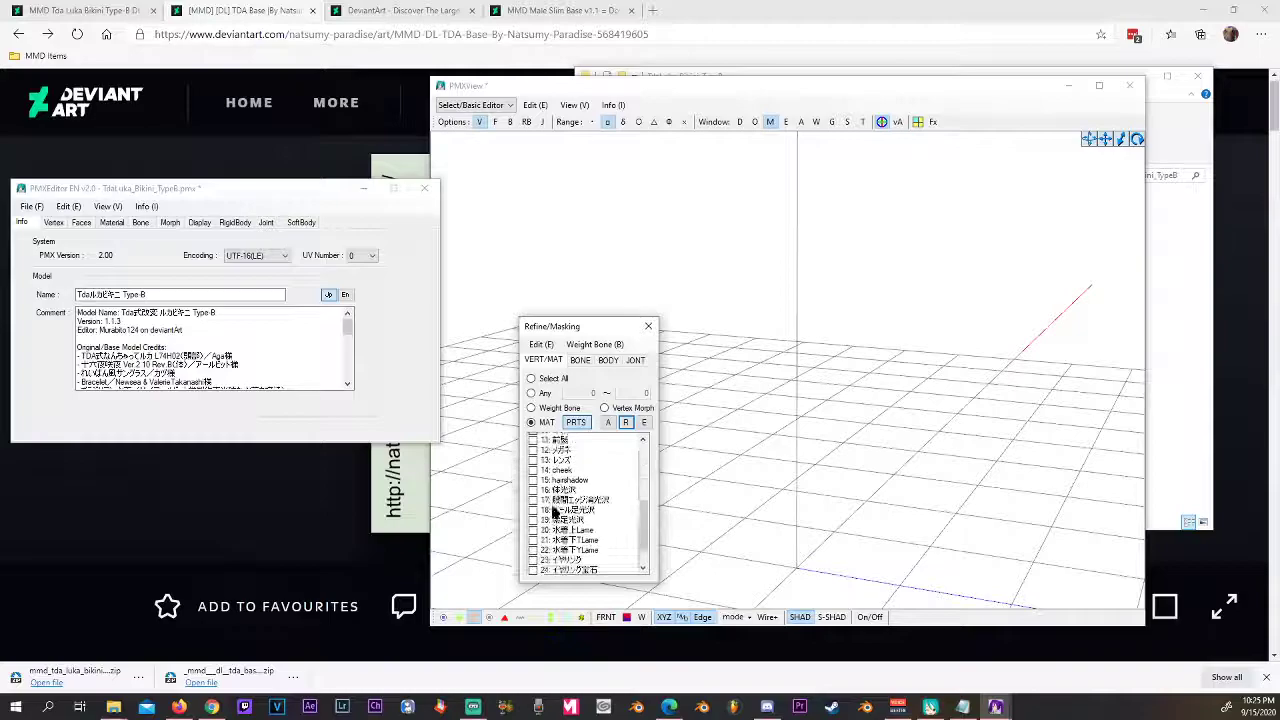
click(612, 424)
right_drag(697, 423, 766, 437)
scroll(766, 414, up, 5)
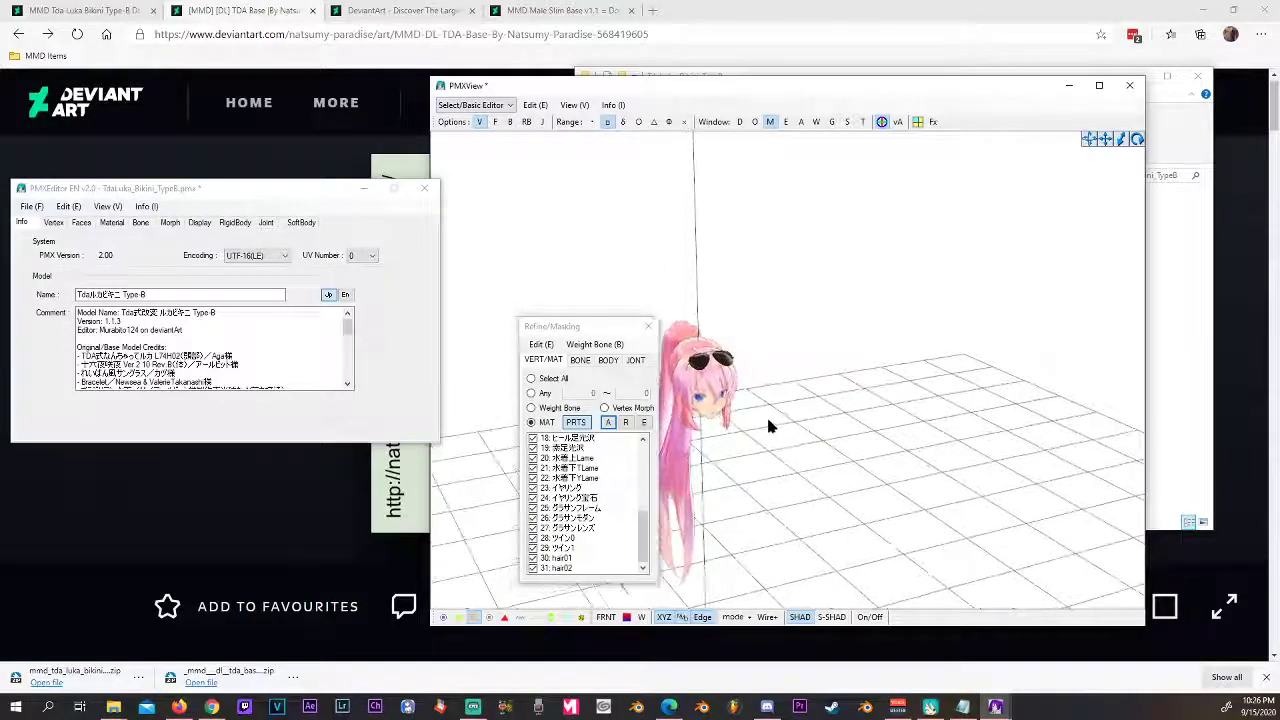
right_drag(788, 392, 679, 422)
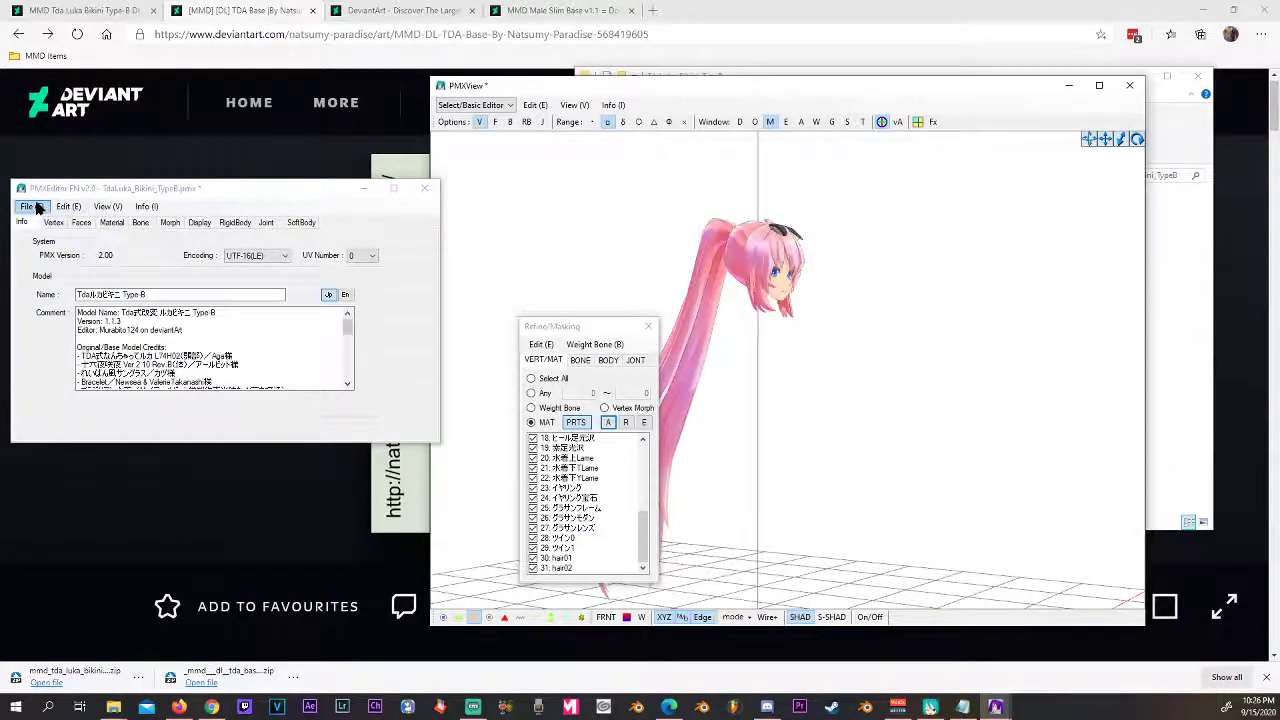
Save the model under the new name TdaLuka_head save in the Downloads folder TdaLuka_Bikini_TypeB
click(33, 207)
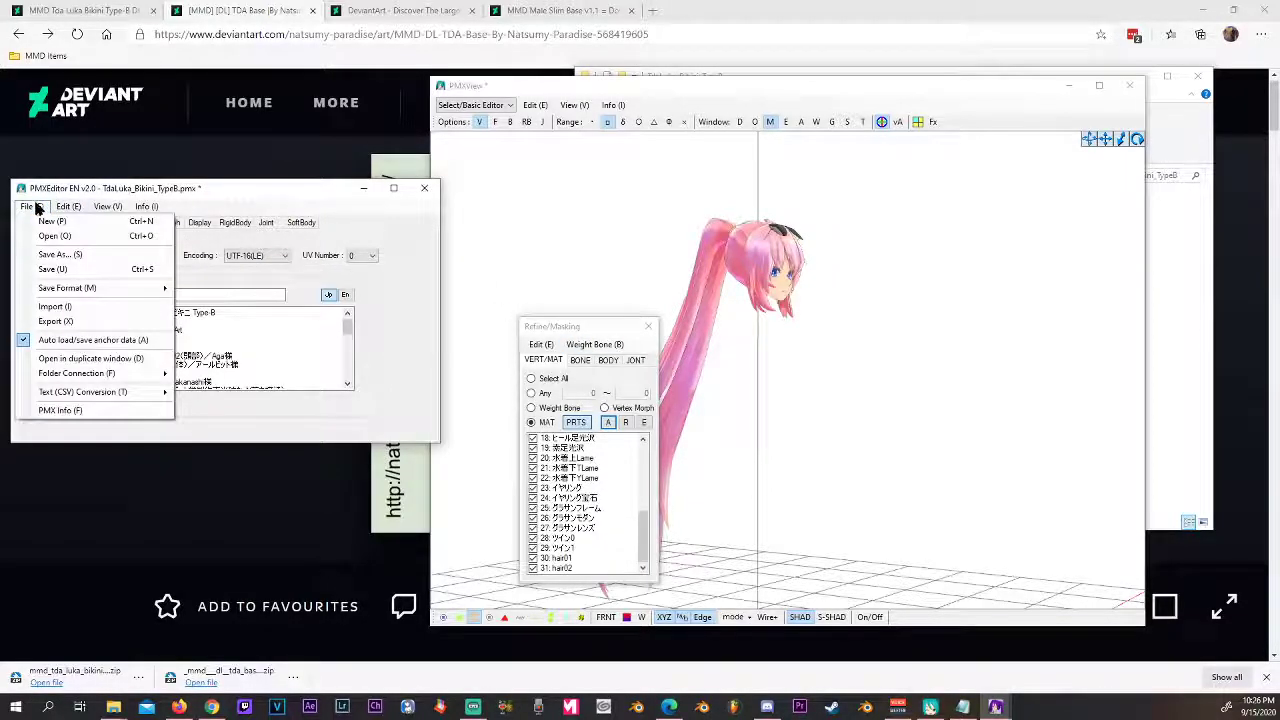
click(100, 254)
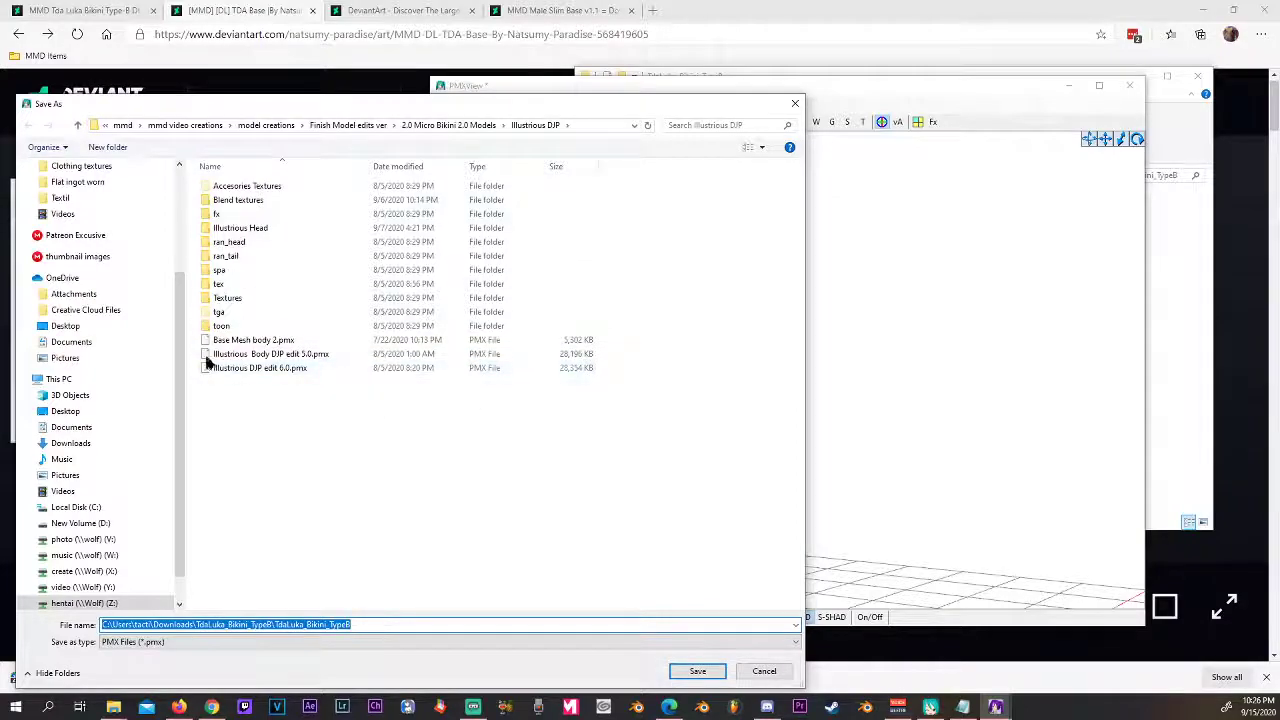
click(92, 443)
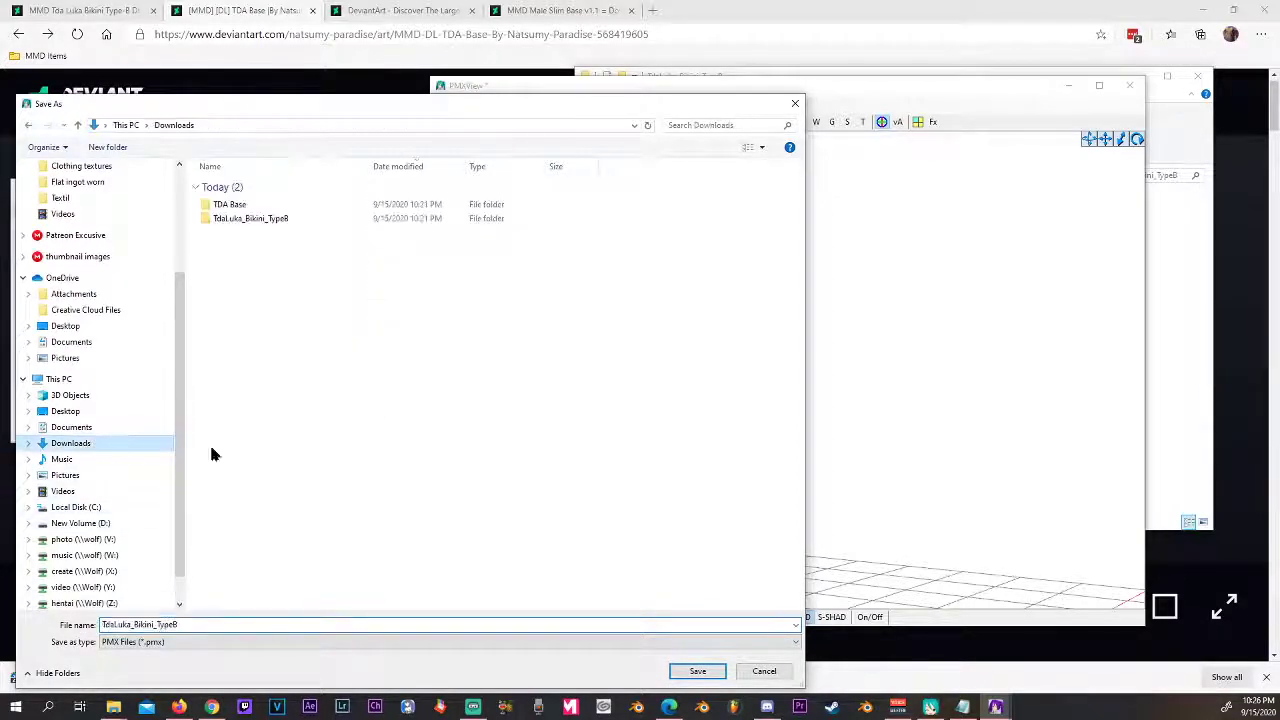
double_click(243, 219)
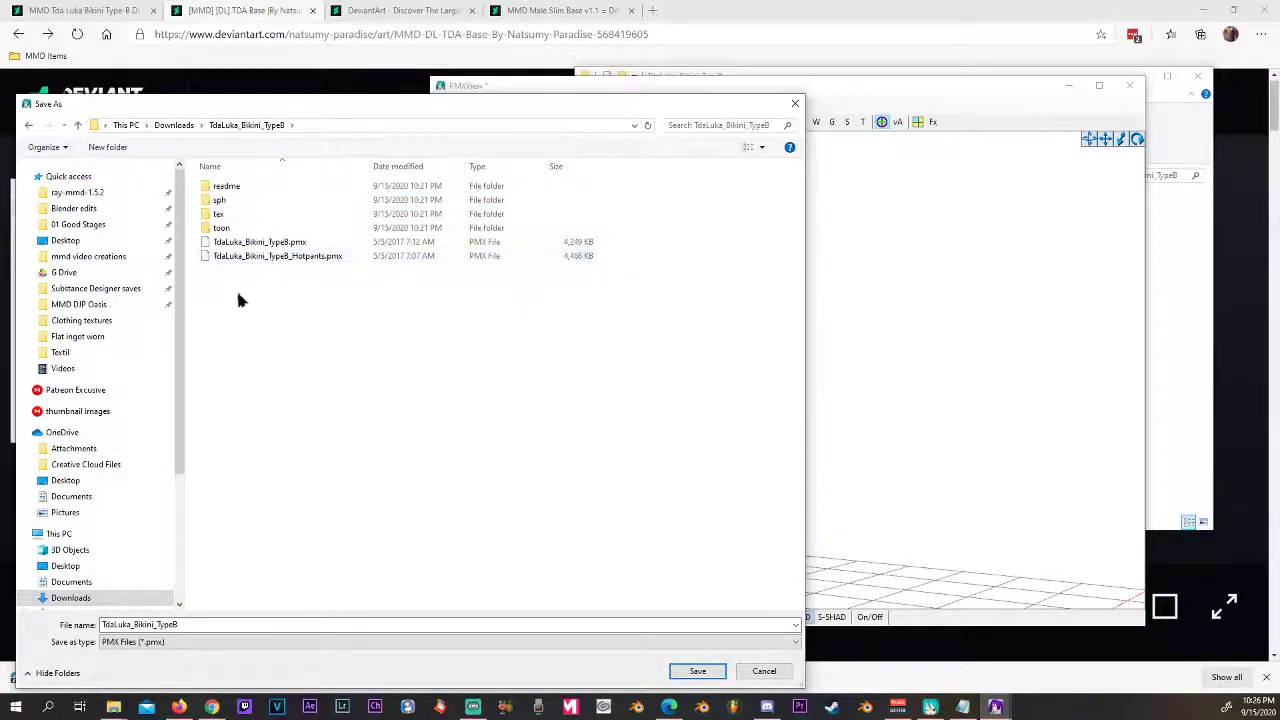
double_click(150, 624)
click(135, 624)
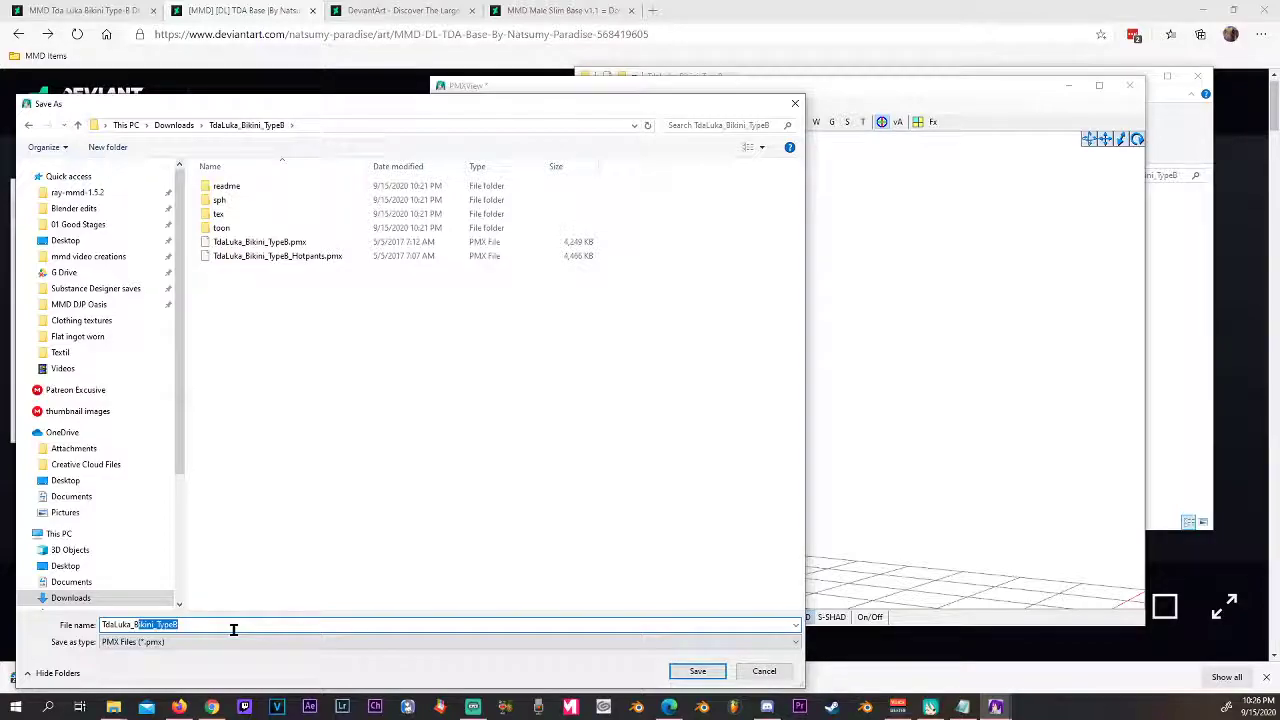
key(BackSpace)
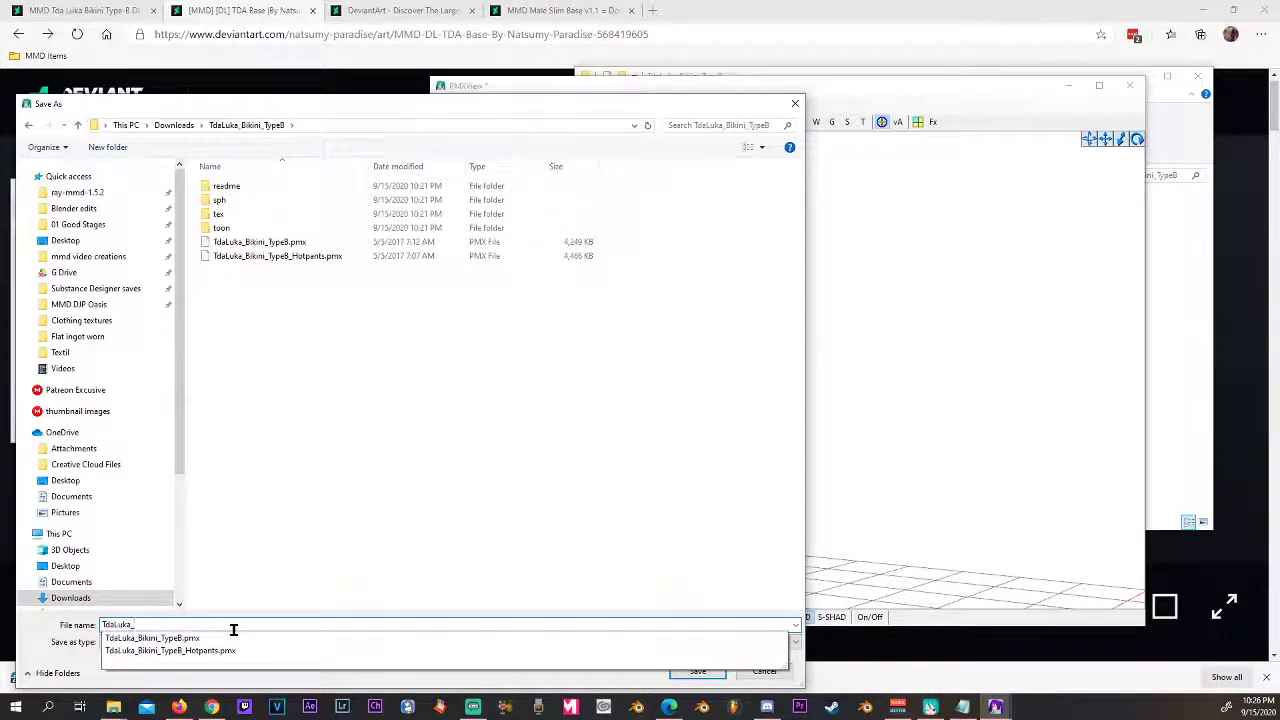
text(head save)
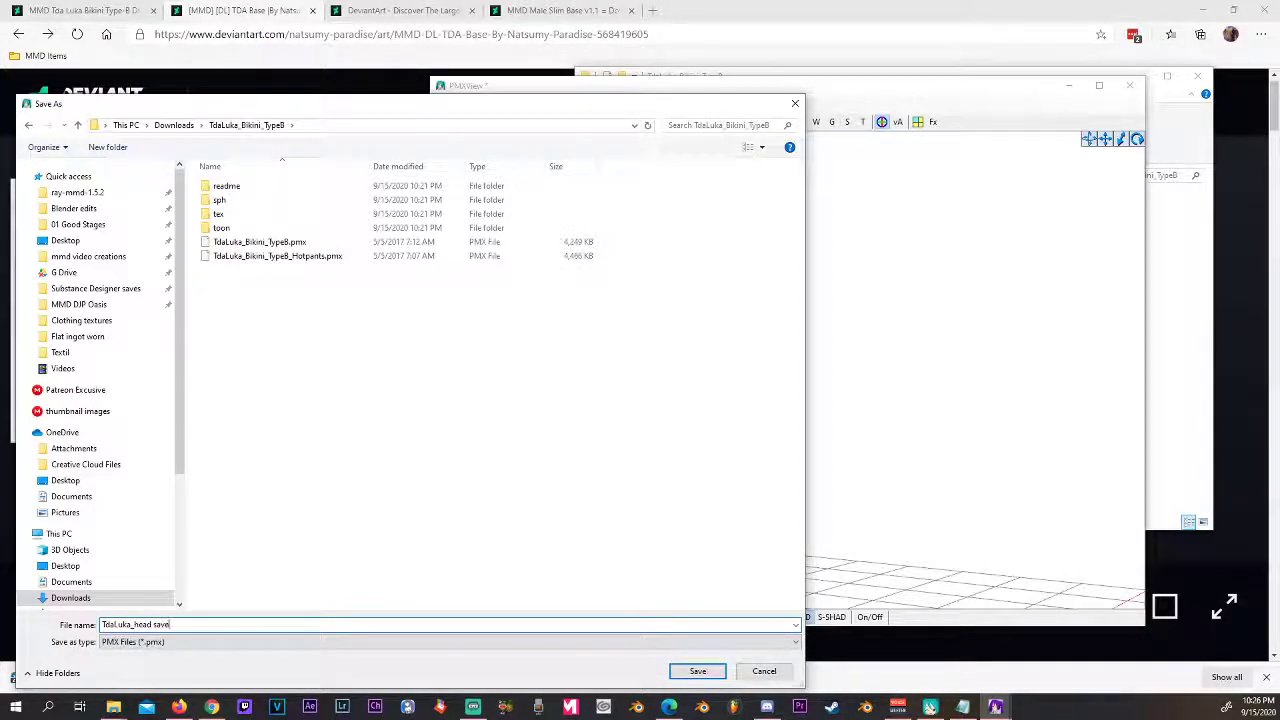
key(Return)
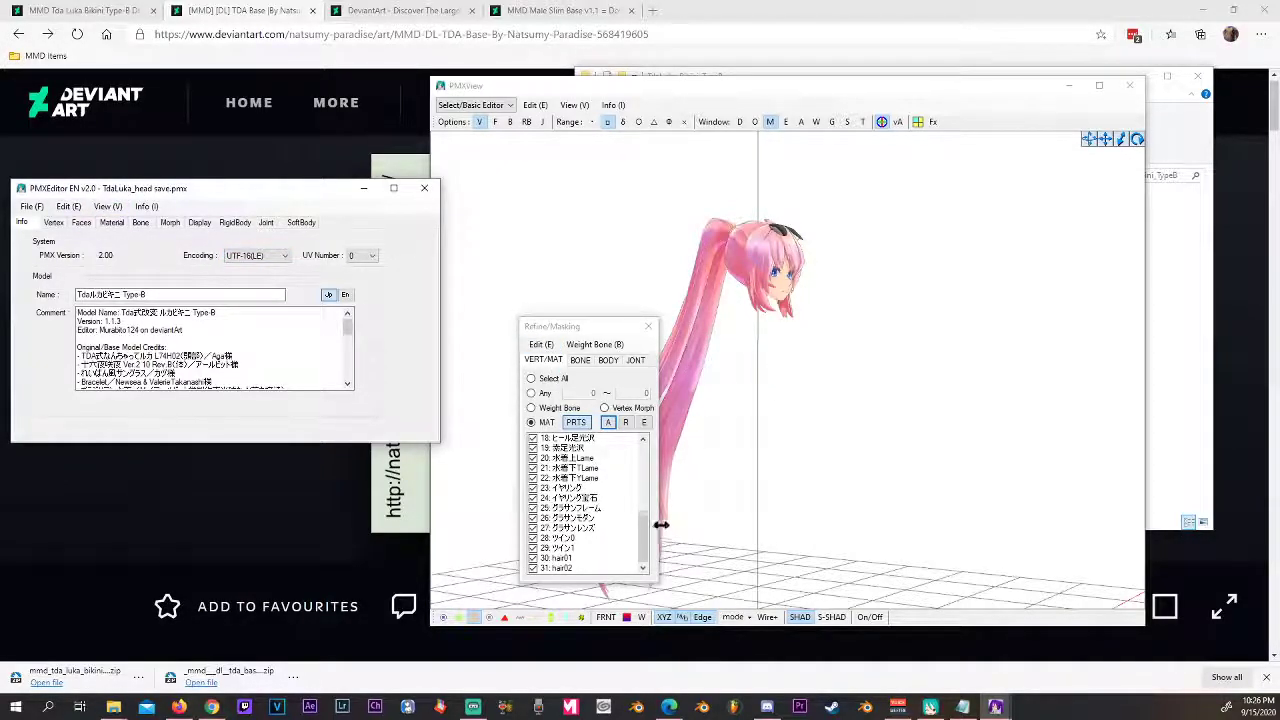
Hide all materials, preview face materials 0 to 3 one by one, and show eye_hi and eye_hi2
drag(640, 526, 660, 432)
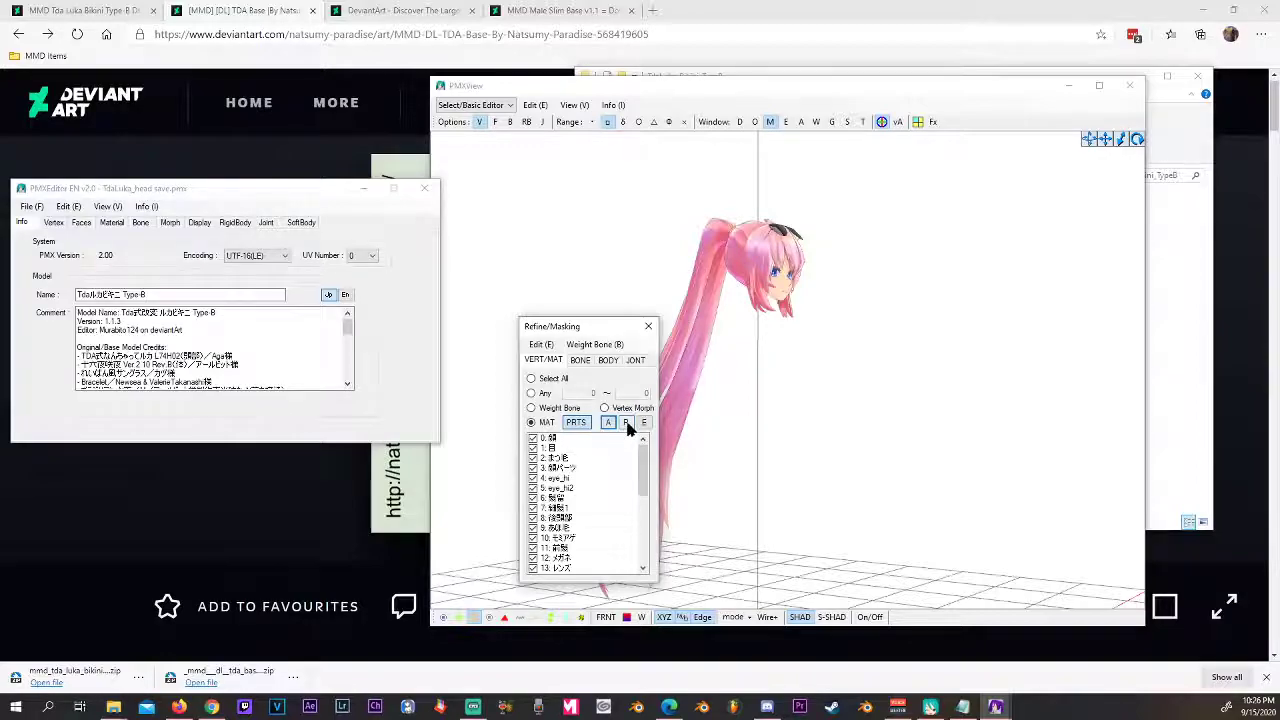
click(626, 423)
click(535, 439)
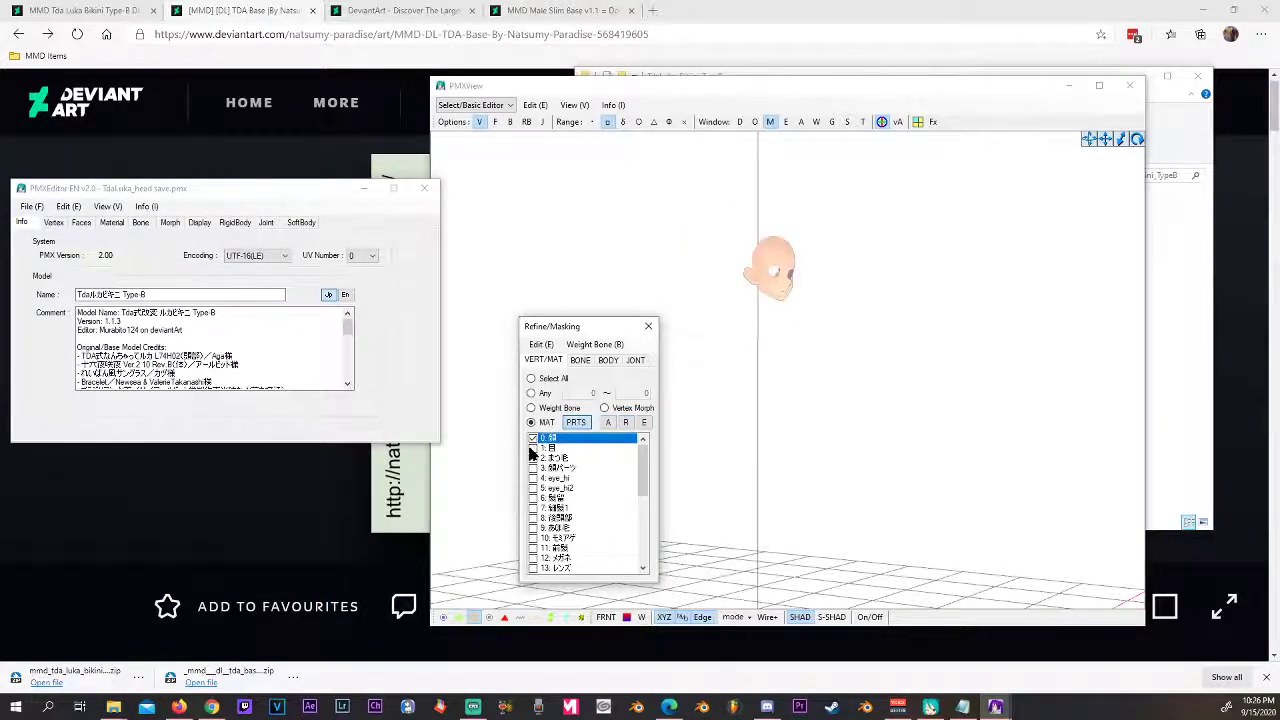
click(534, 448)
click(534, 458)
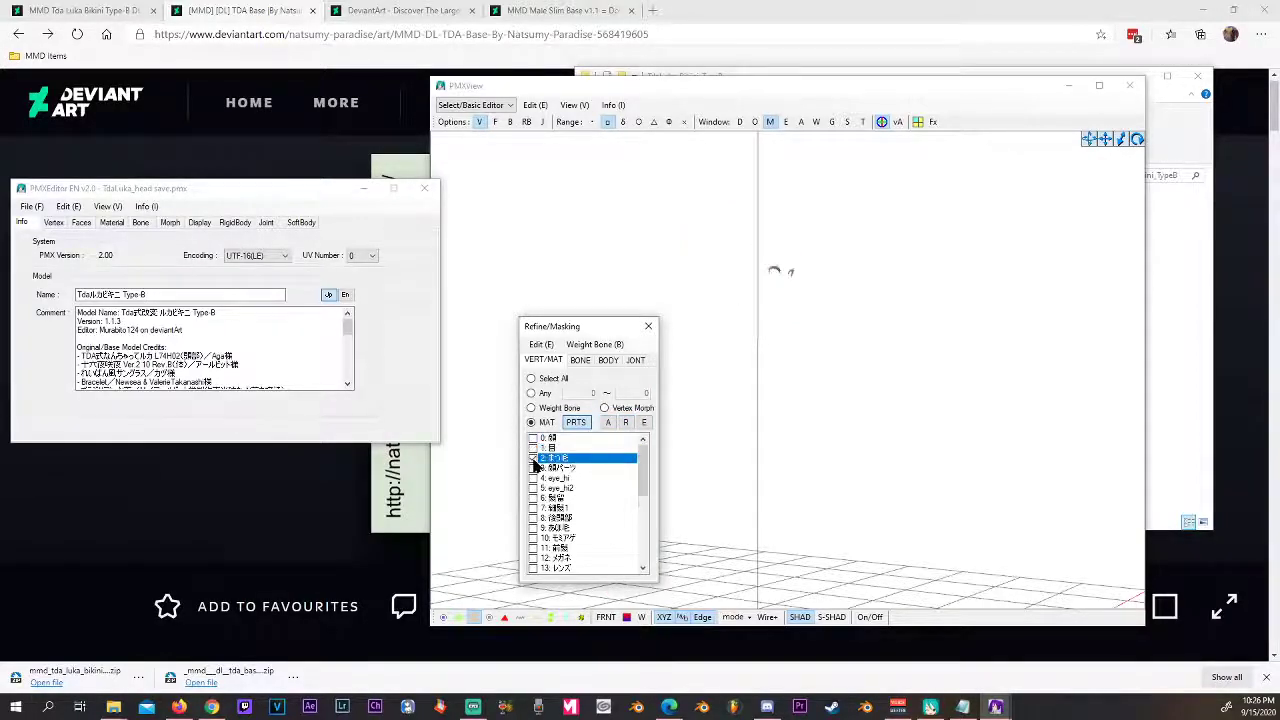
click(534, 468)
click(534, 478)
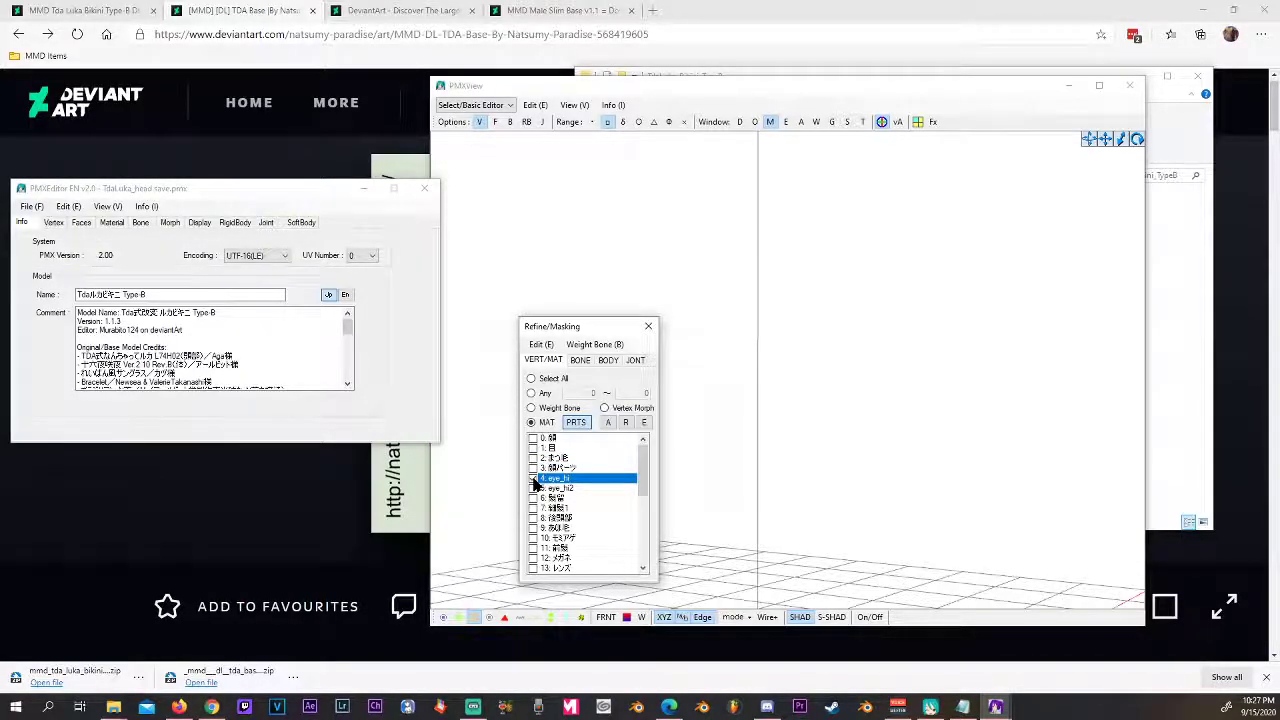
click(535, 488)
Show hair tie material 6 and preview the hair and glasses materials 7 to 13, leaving those hidden
click(535, 498)
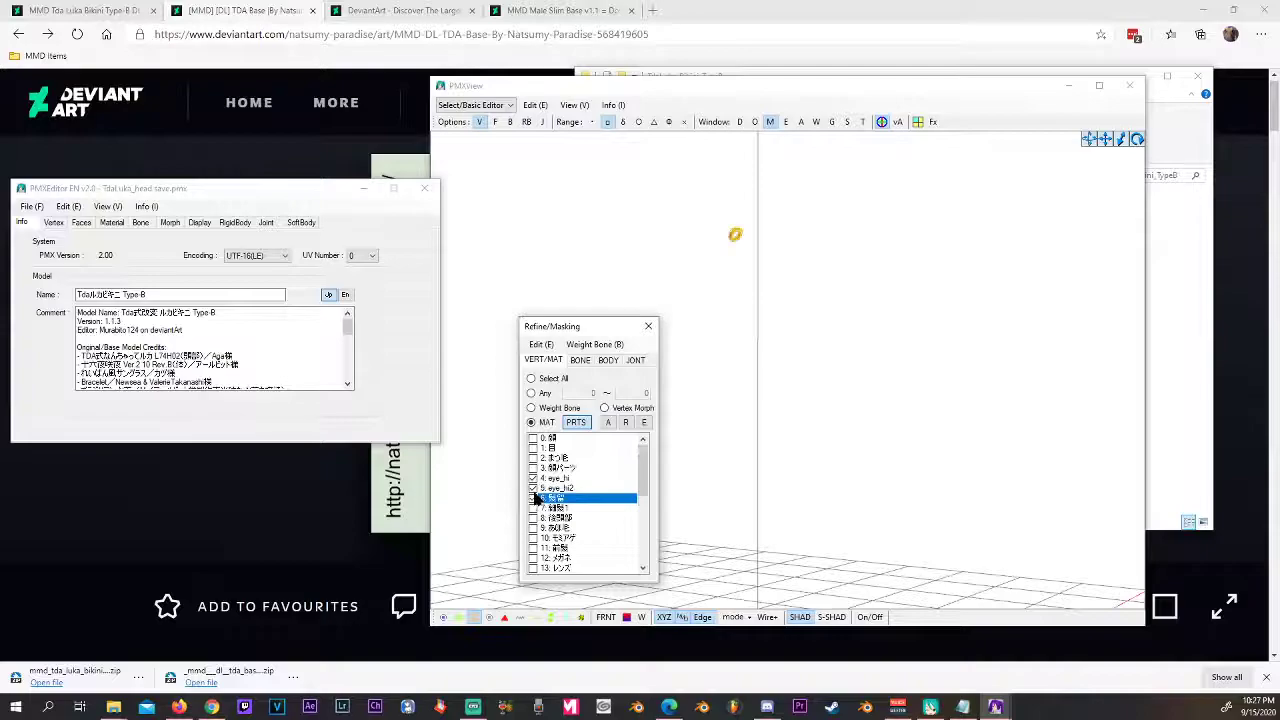
click(534, 508)
click(534, 518)
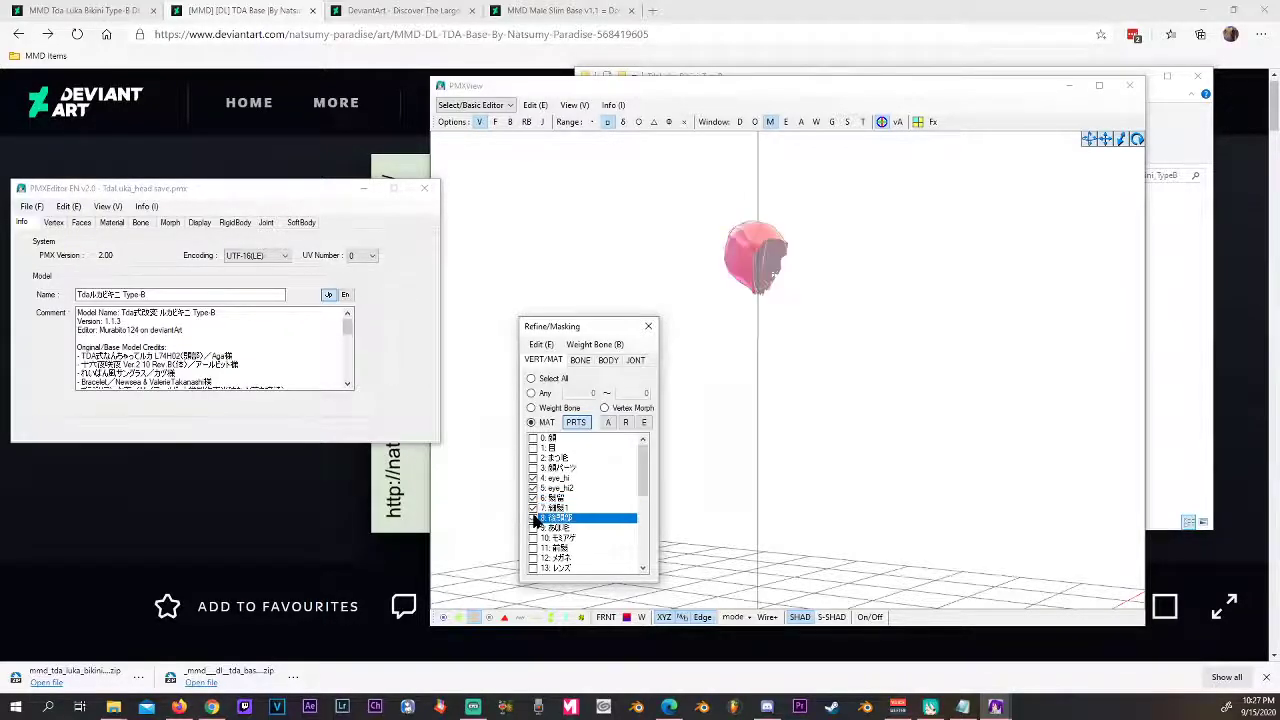
click(534, 518)
click(534, 508)
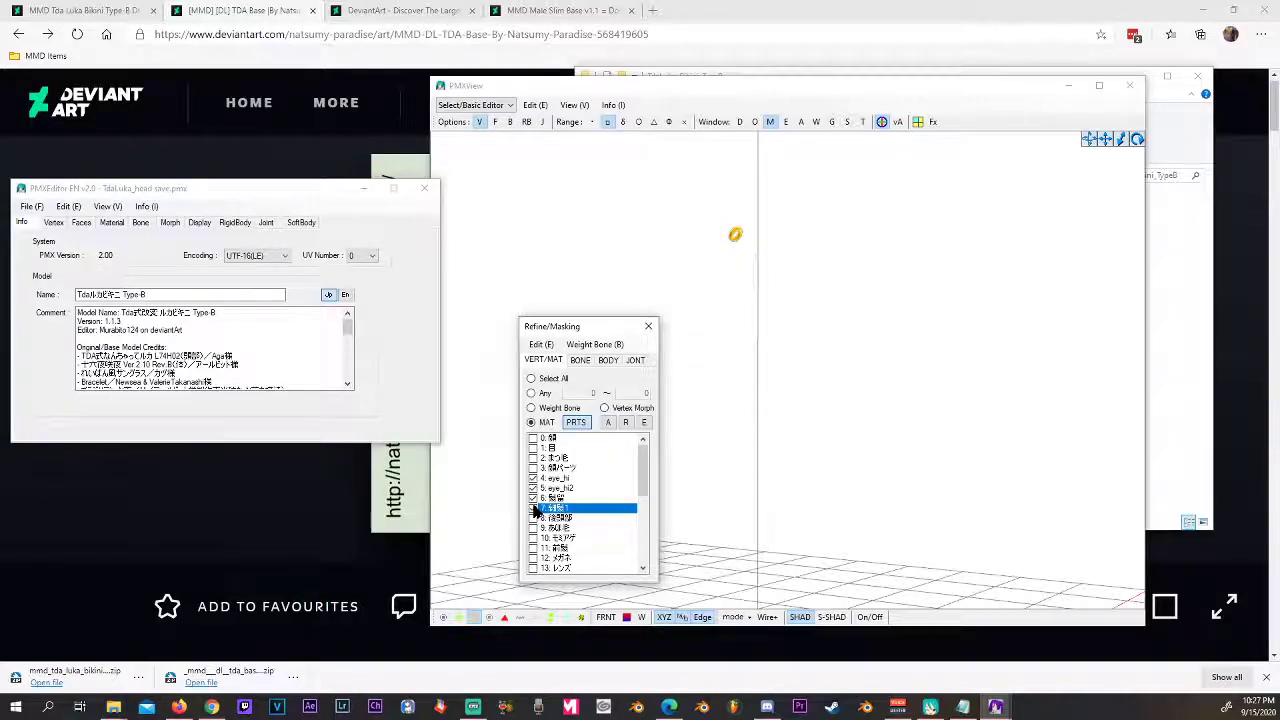
click(534, 528)
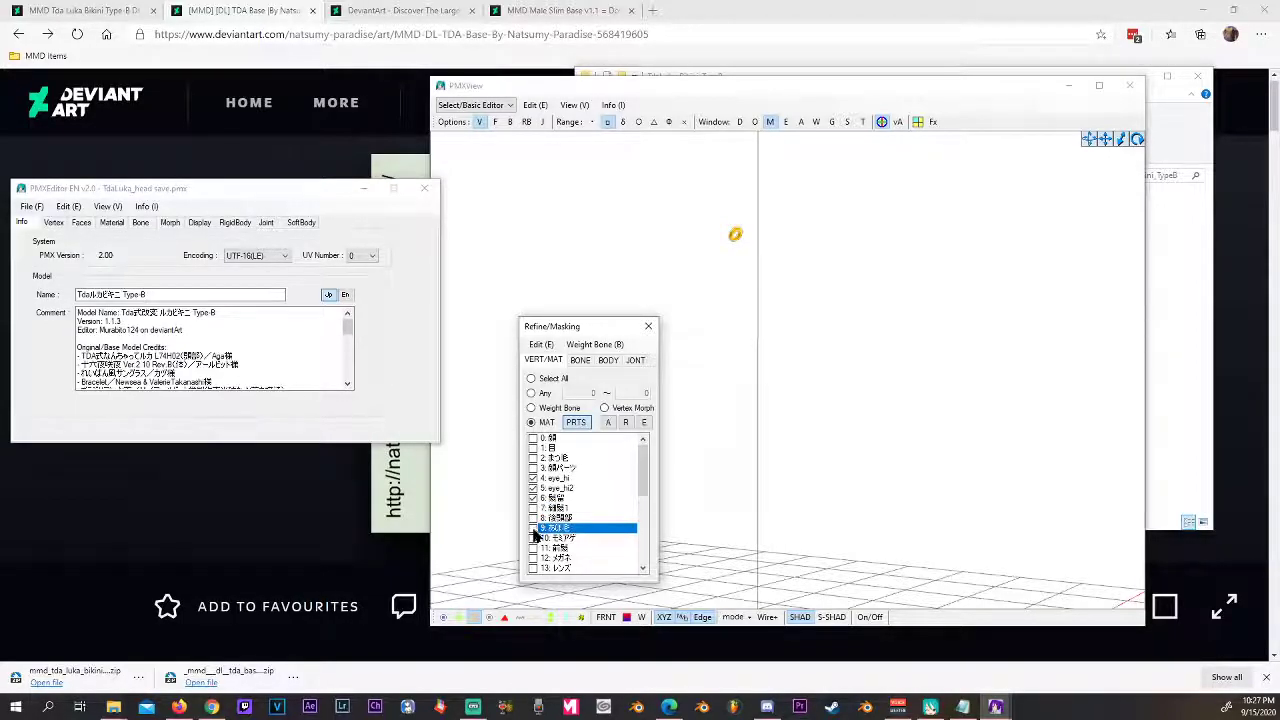
click(534, 538)
click(534, 538)
click(534, 548)
click(534, 548)
click(534, 558)
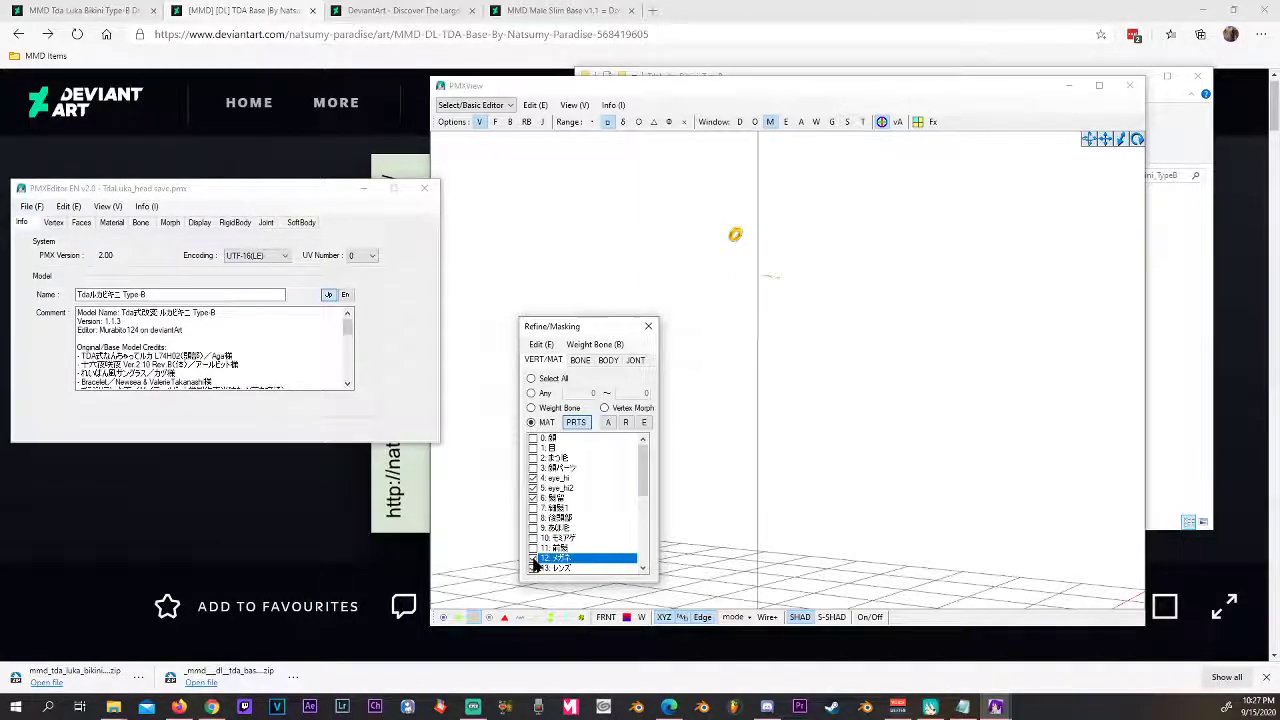
click(534, 568)
Preview cheek, then show hairshadow and the body gloss and swimsuit Lame materials 16 and 18 to 22
scroll(560, 520, down, 4)
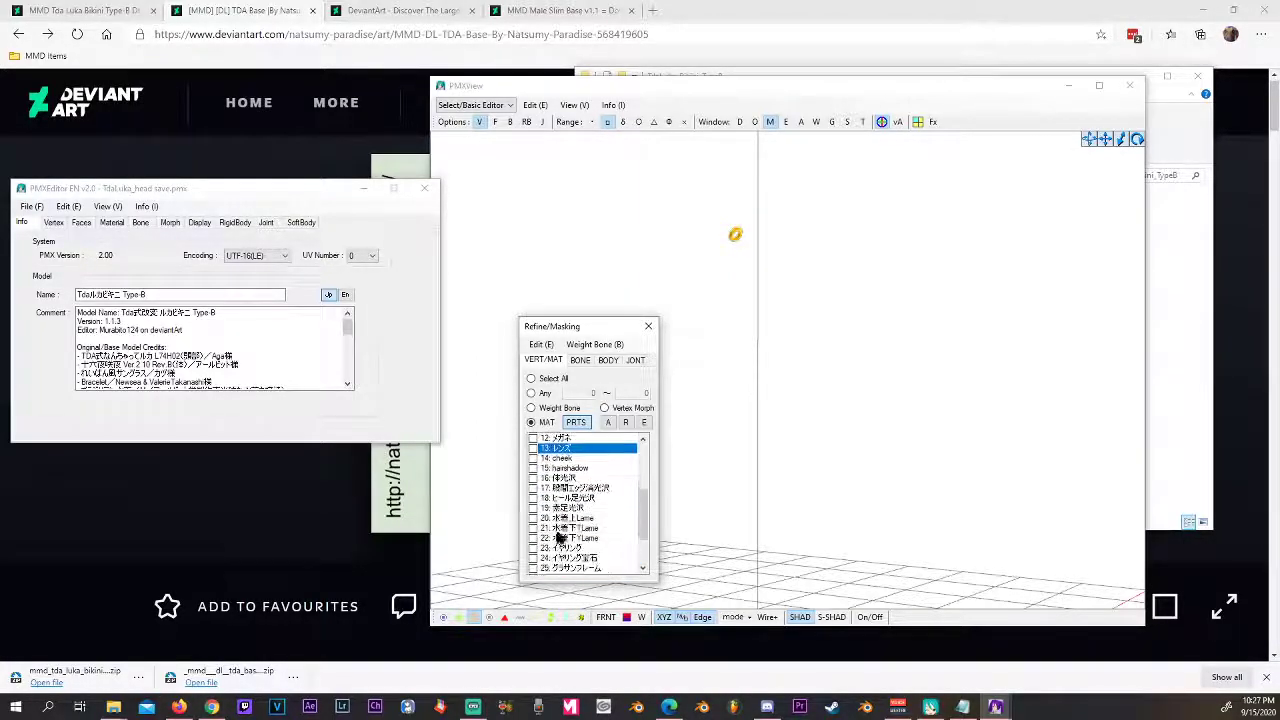
click(534, 458)
click(534, 468)
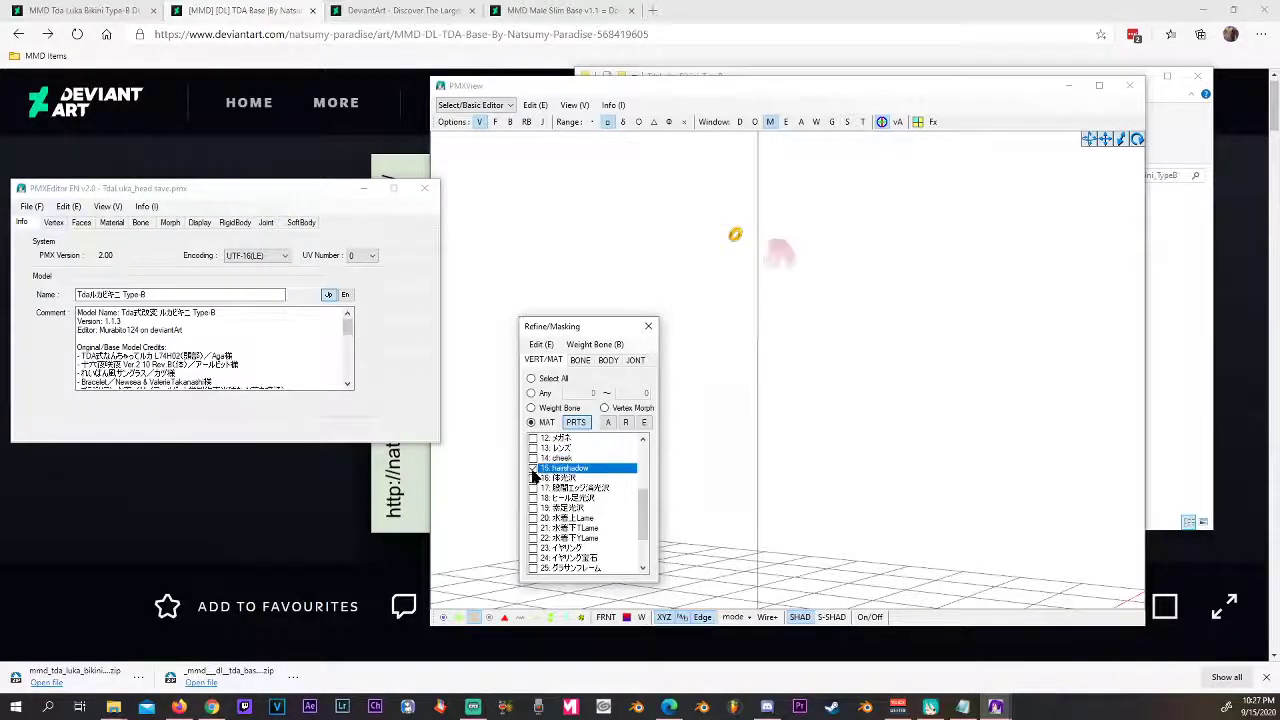
click(534, 478)
click(534, 488)
click(534, 498)
click(535, 508)
click(535, 518)
click(535, 528)
click(535, 538)
click(536, 519)
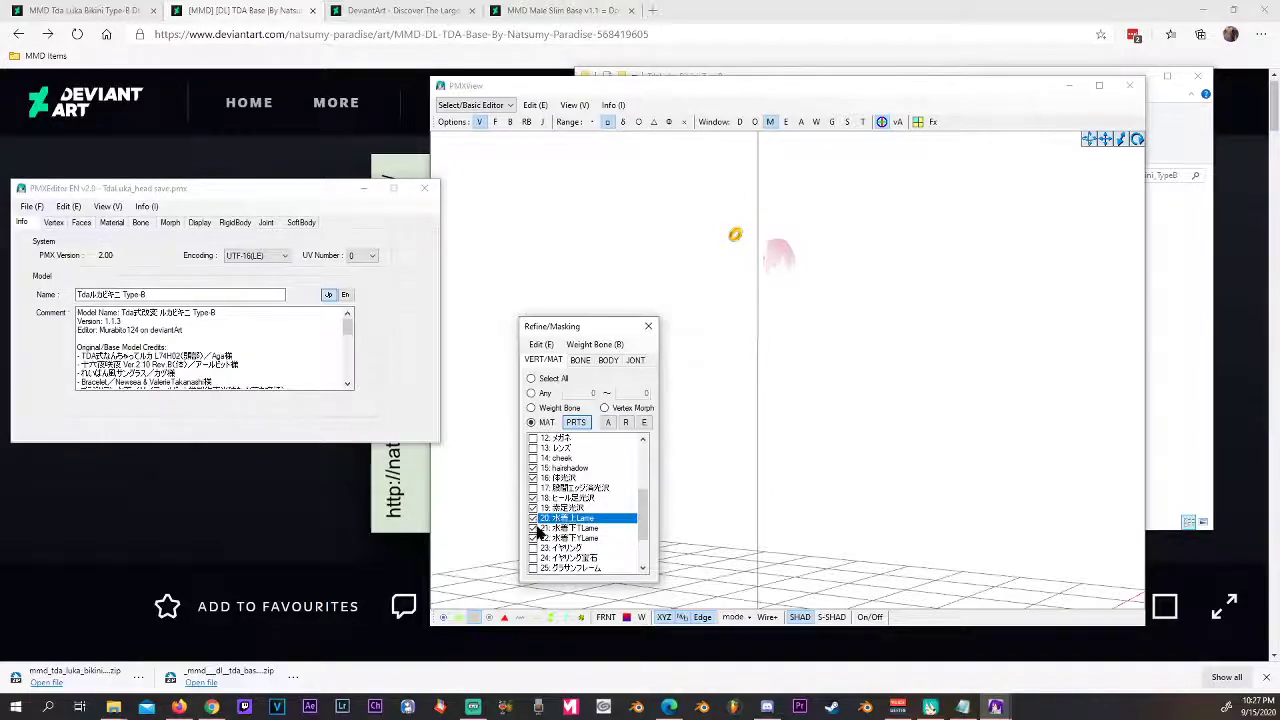
Show the earring and sunglasses materials 23 to 27 and preview ponytail material 28, leaving it hidden
scroll(537, 530, down, 1)
click(536, 518)
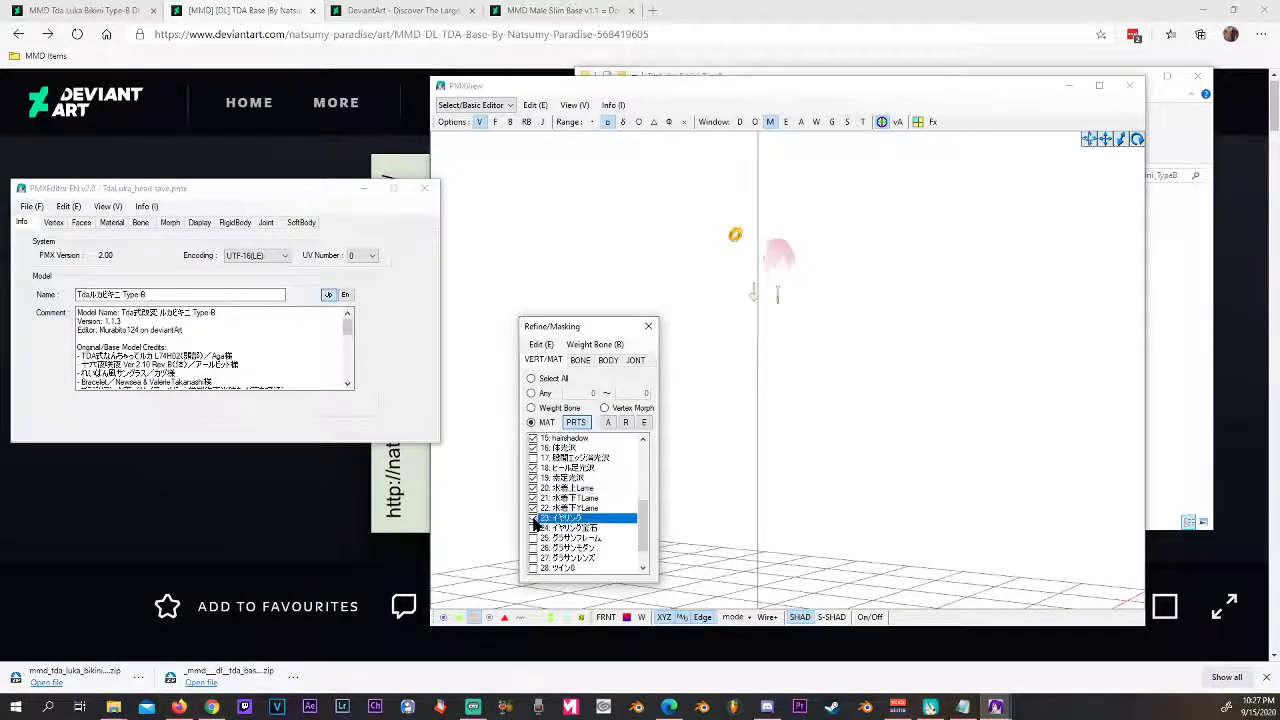
click(533, 528)
click(534, 538)
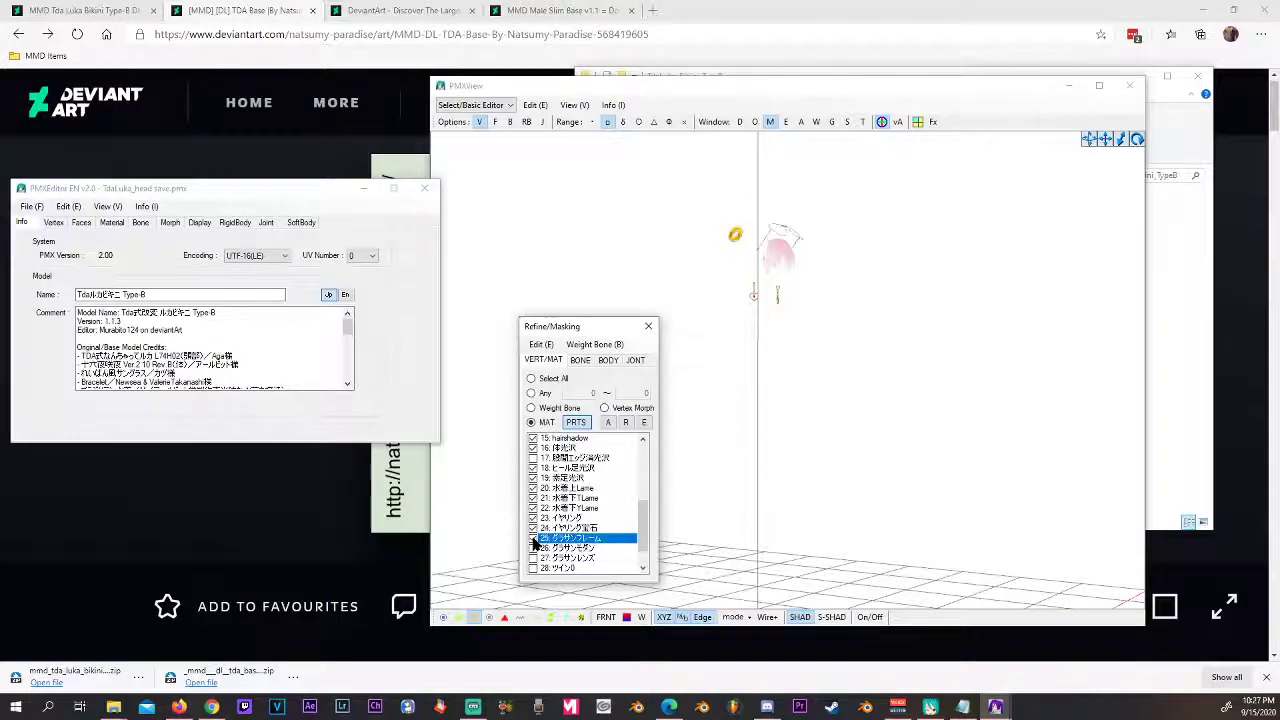
click(533, 548)
click(533, 558)
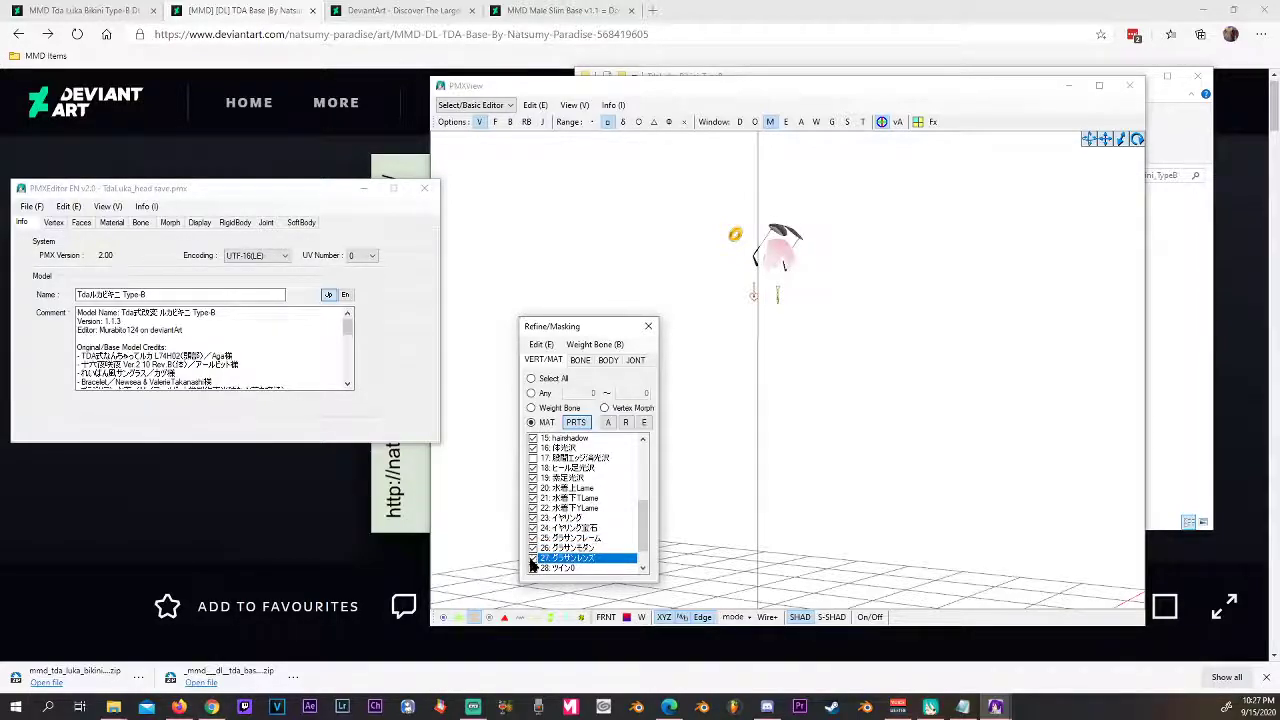
click(533, 568)
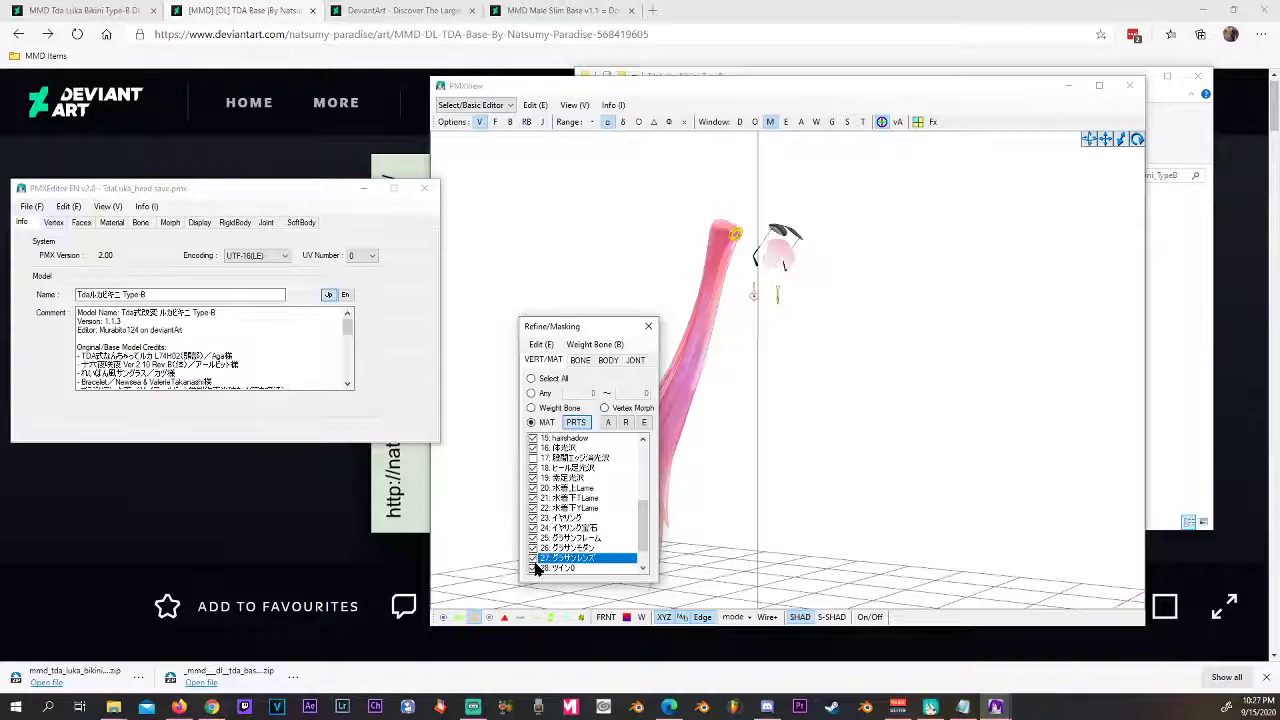
click(534, 568)
Invert the material visibility, show every material again, and move the Refine/Masking window clear of the model view
click(626, 423)
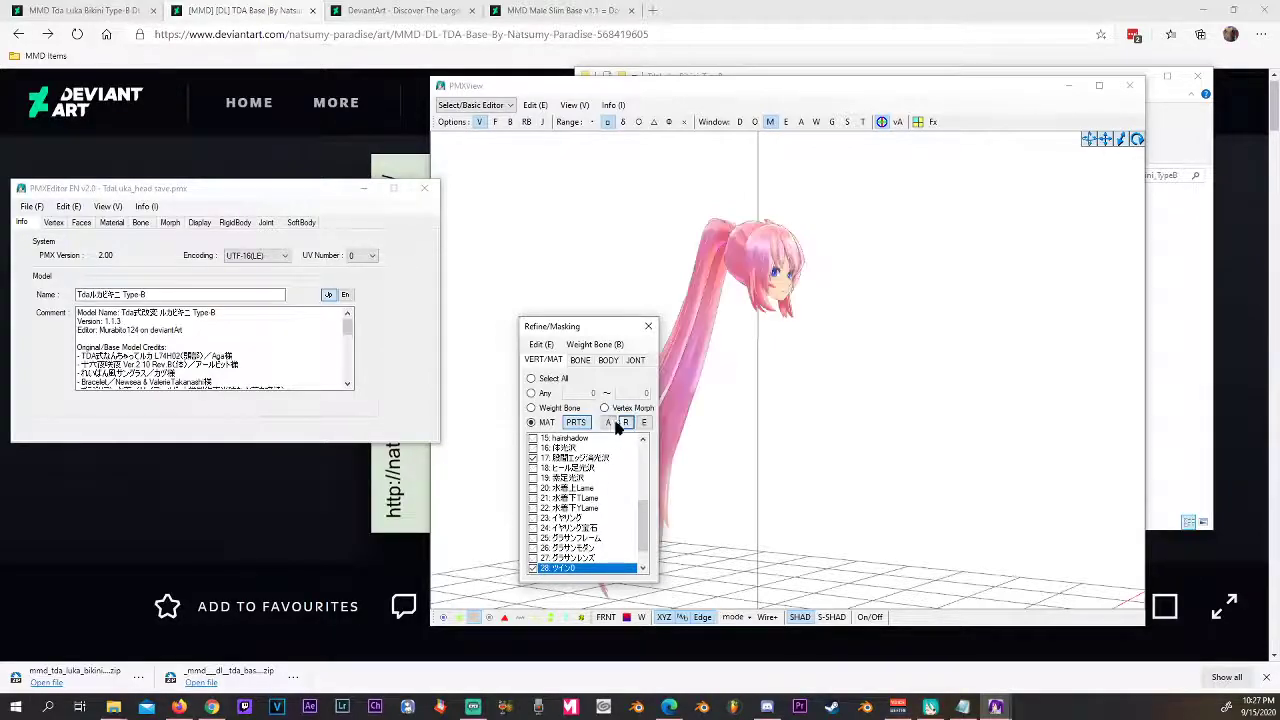
scroll(610, 486, down, 1)
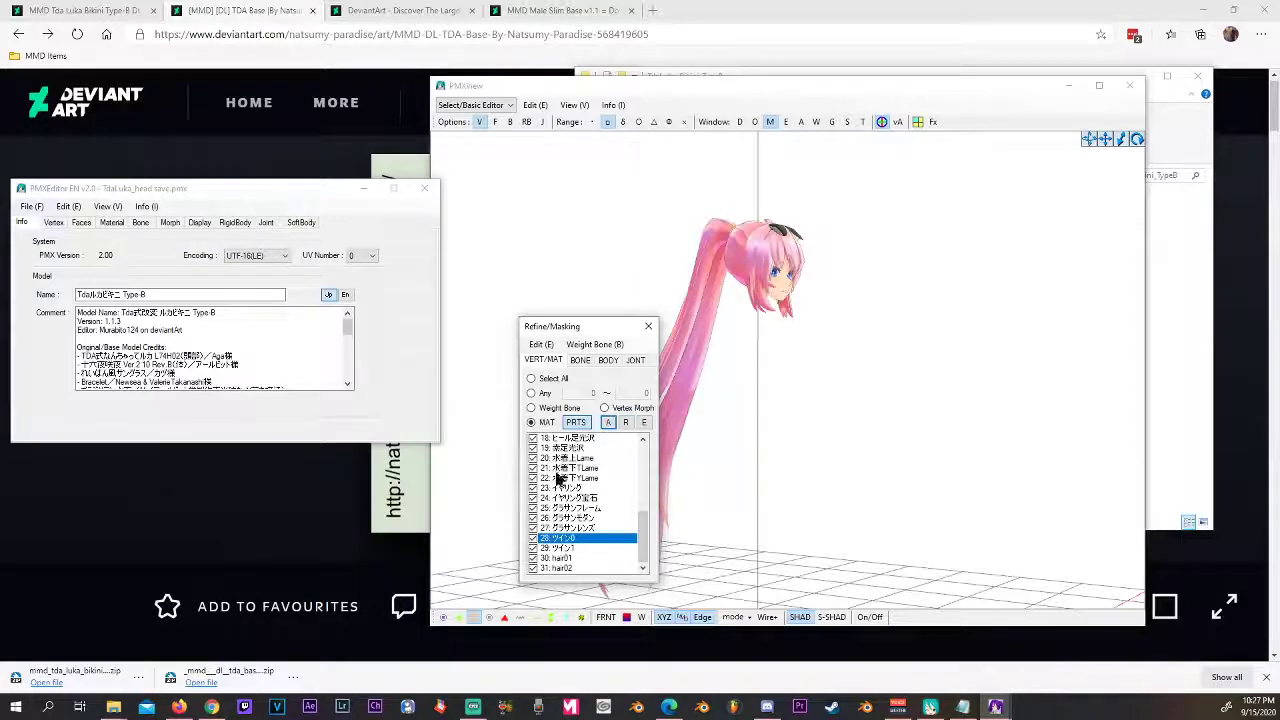
drag(597, 326, 252, 454)
scroll(760, 414, up, 5)
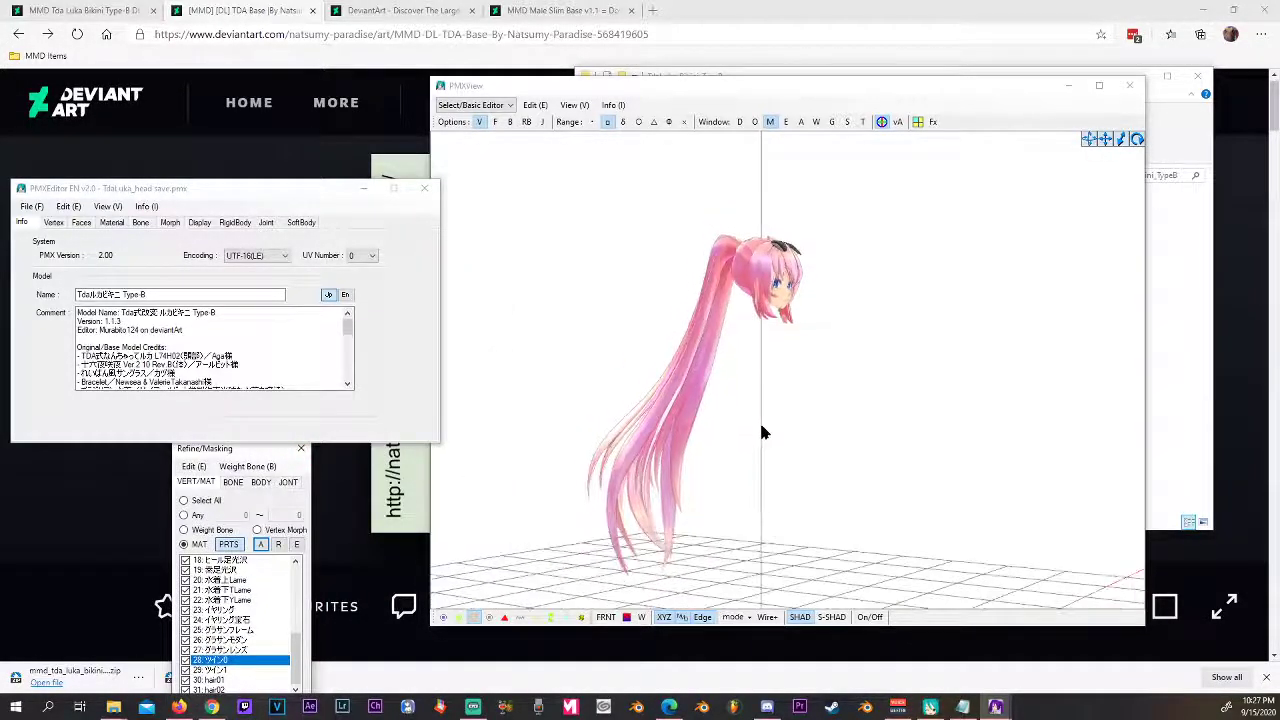
Display the model's bones and delete the unneeded hand, hip and leg bones below the head
scroll(764, 372, down, 5)
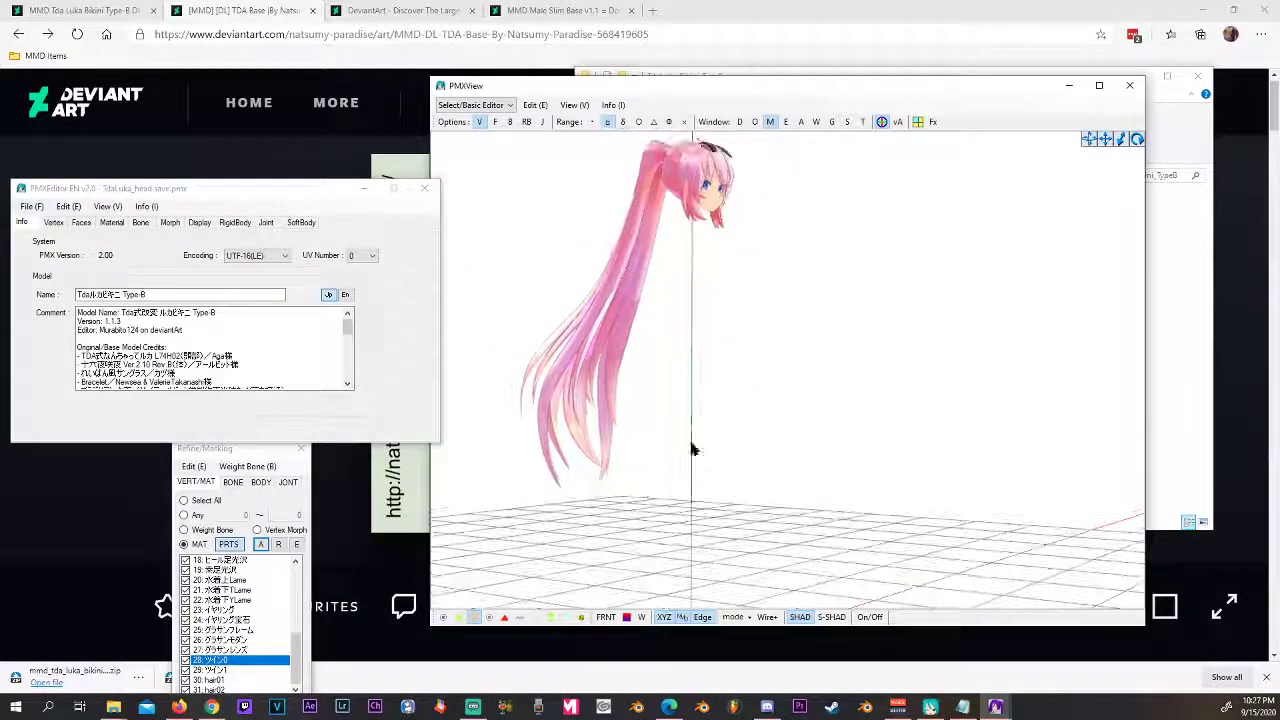
click(458, 617)
mouse_move(760, 429)
right_down()
mouse_move(771, 423)
mouse_move(679, 430)
mouse_move(837, 429)
mouse_move(686, 423)
mouse_move(744, 447)
right_up()
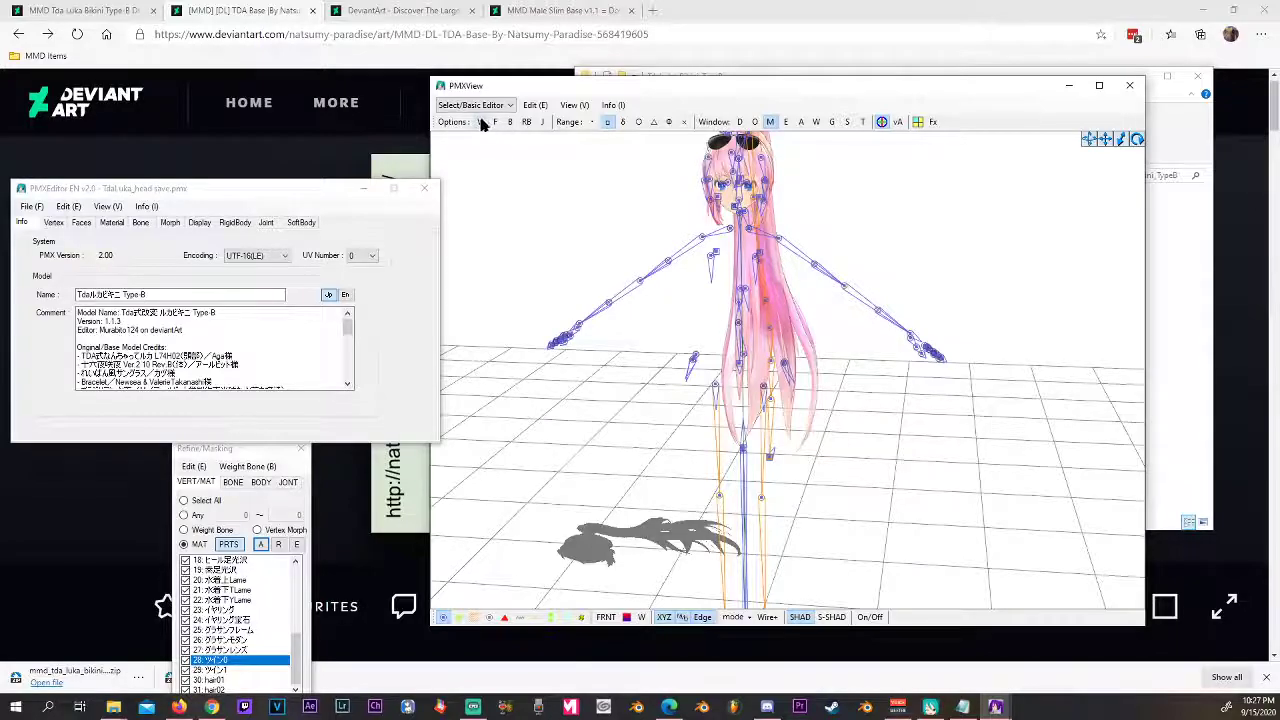
right_drag(519, 185, 616, 286)
right_drag(679, 399, 835, 373)
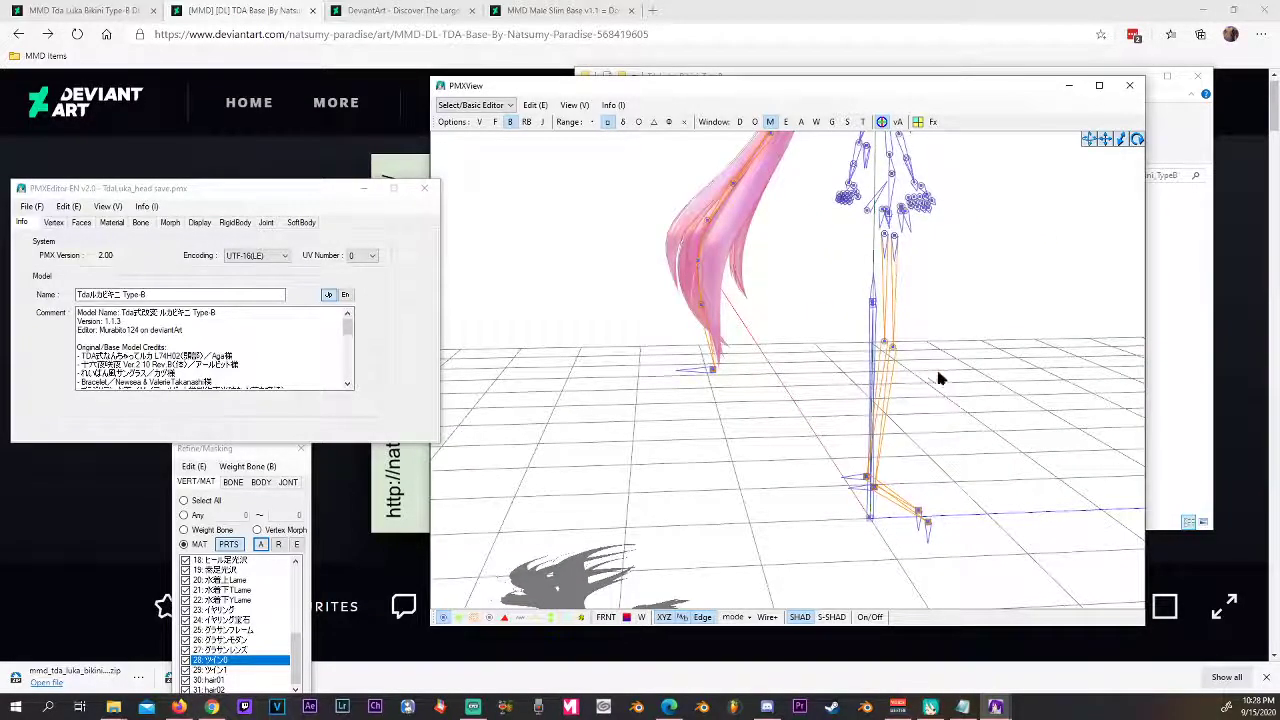
drag(976, 188, 829, 412)
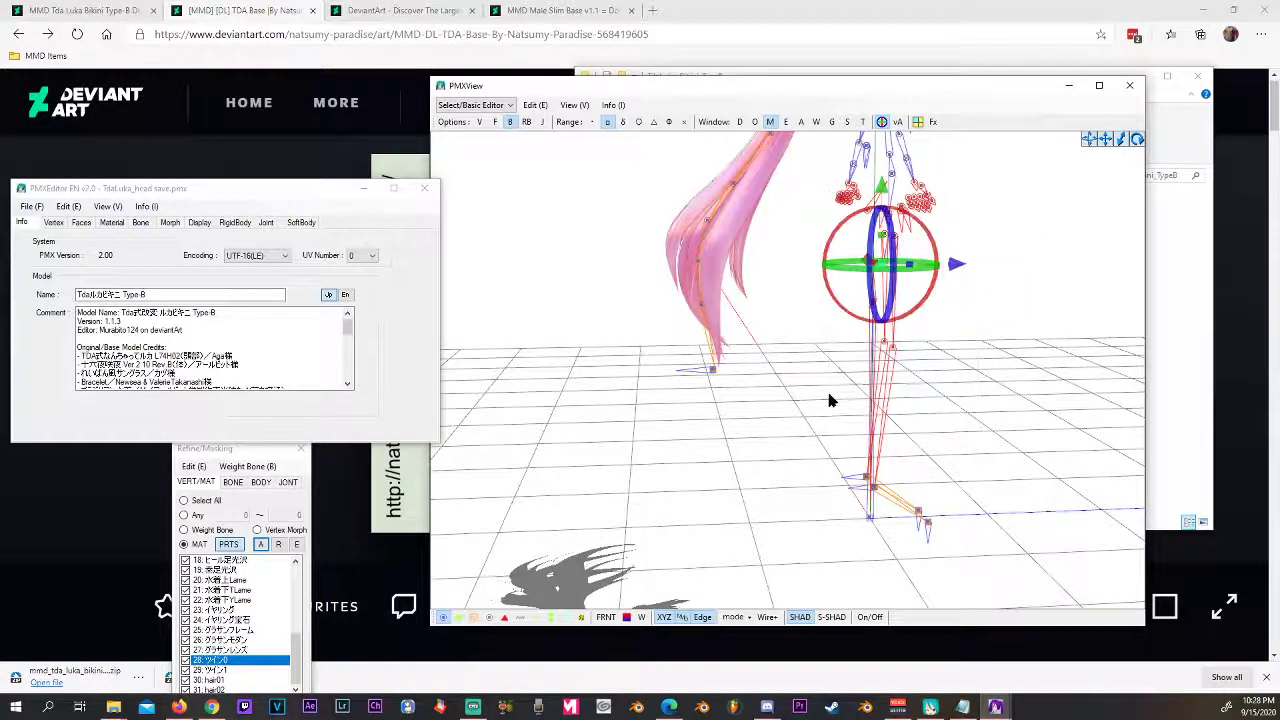
key(Delete)
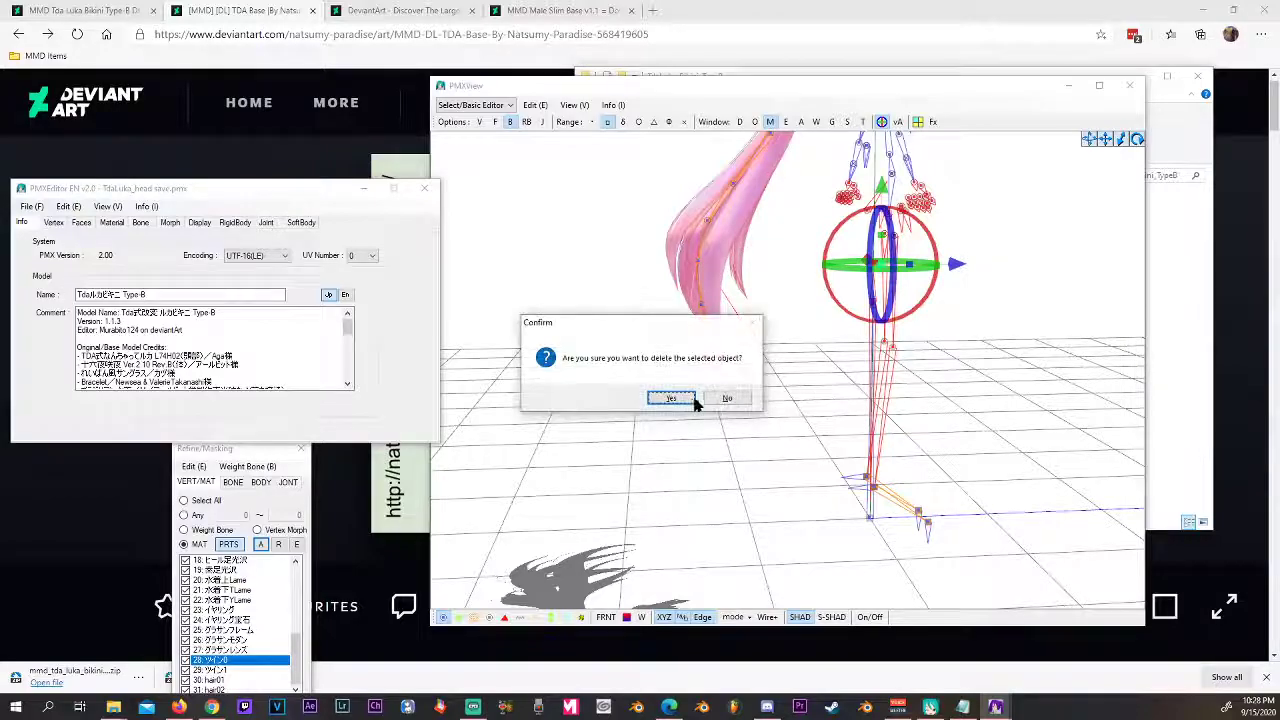
click(676, 398)
Delete the remaining arm, torso and chest bones beneath the head, keeping the head and hair bones
right_drag(676, 398, 877, 397)
drag(873, 250, 738, 409)
key(Delete)
click(688, 398)
right_drag(882, 400, 920, 390)
drag(837, 423, 786, 355)
key(Delete)
click(671, 397)
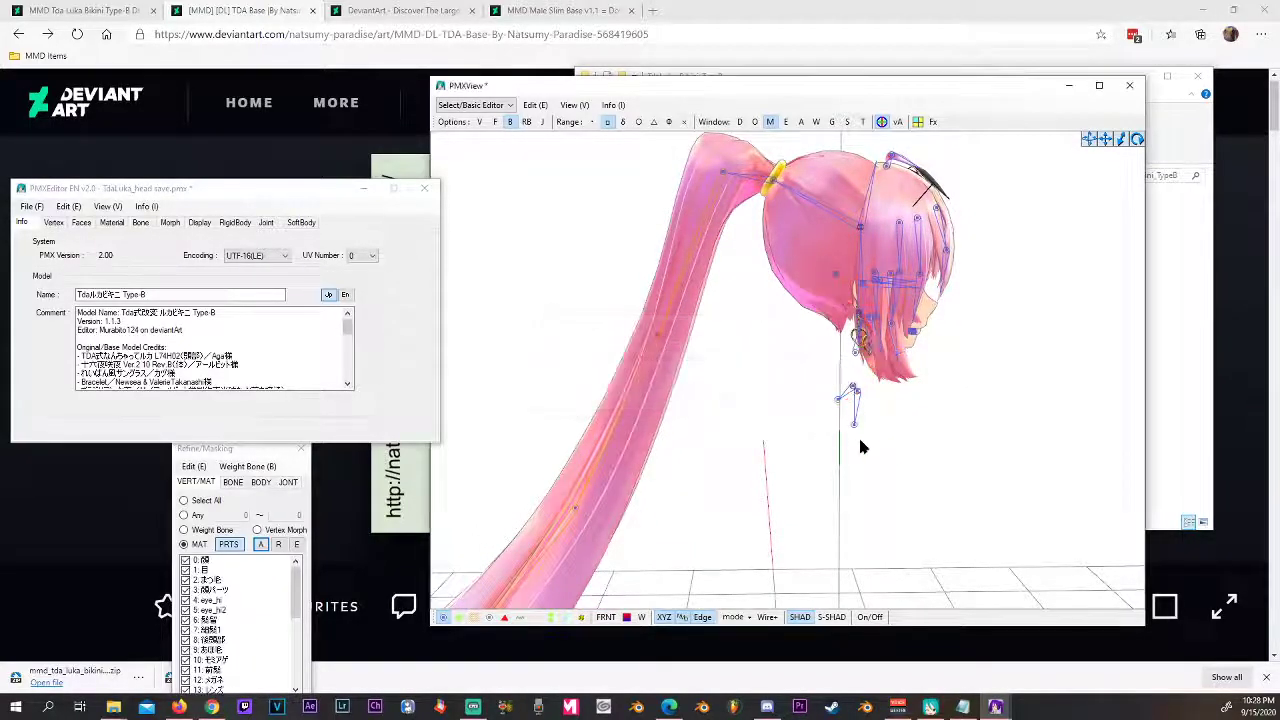
drag(884, 458, 814, 386)
key(Delete)
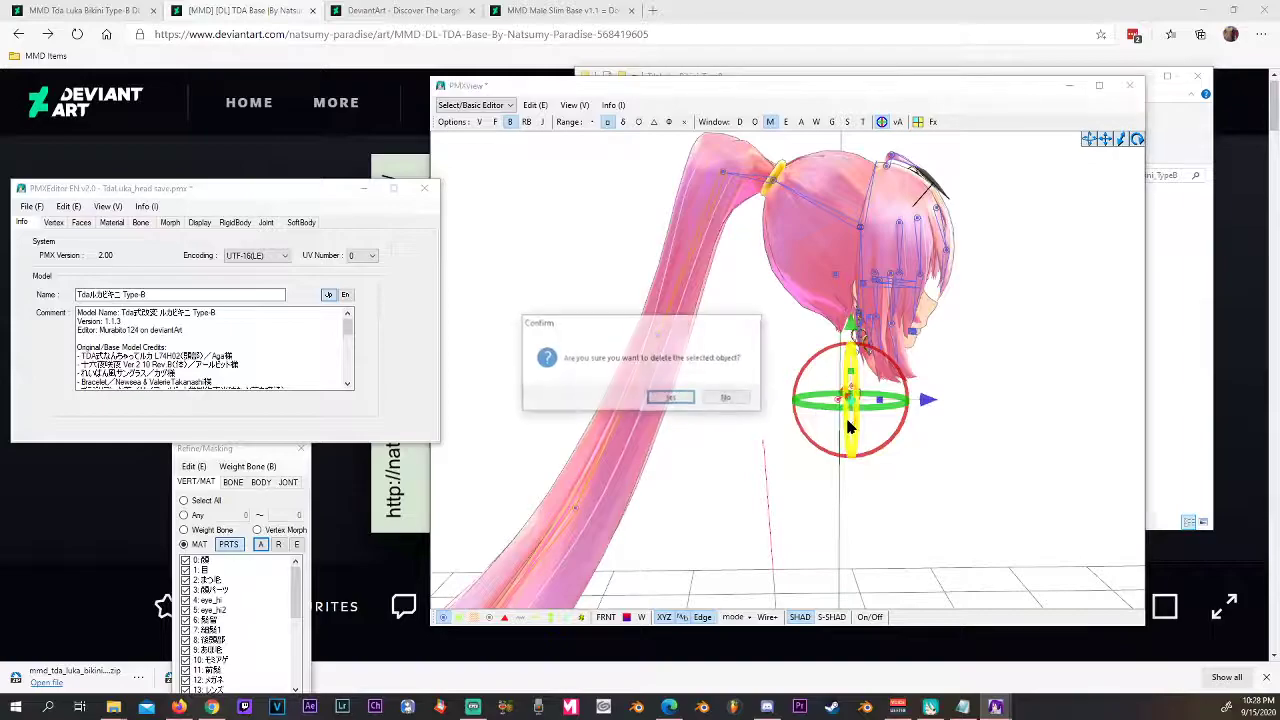
click(671, 397)
Delete the leftover foot bones on both sides near the floor grid
right_drag(790, 447, 737, 477)
drag(728, 493, 622, 318)
key(Delete)
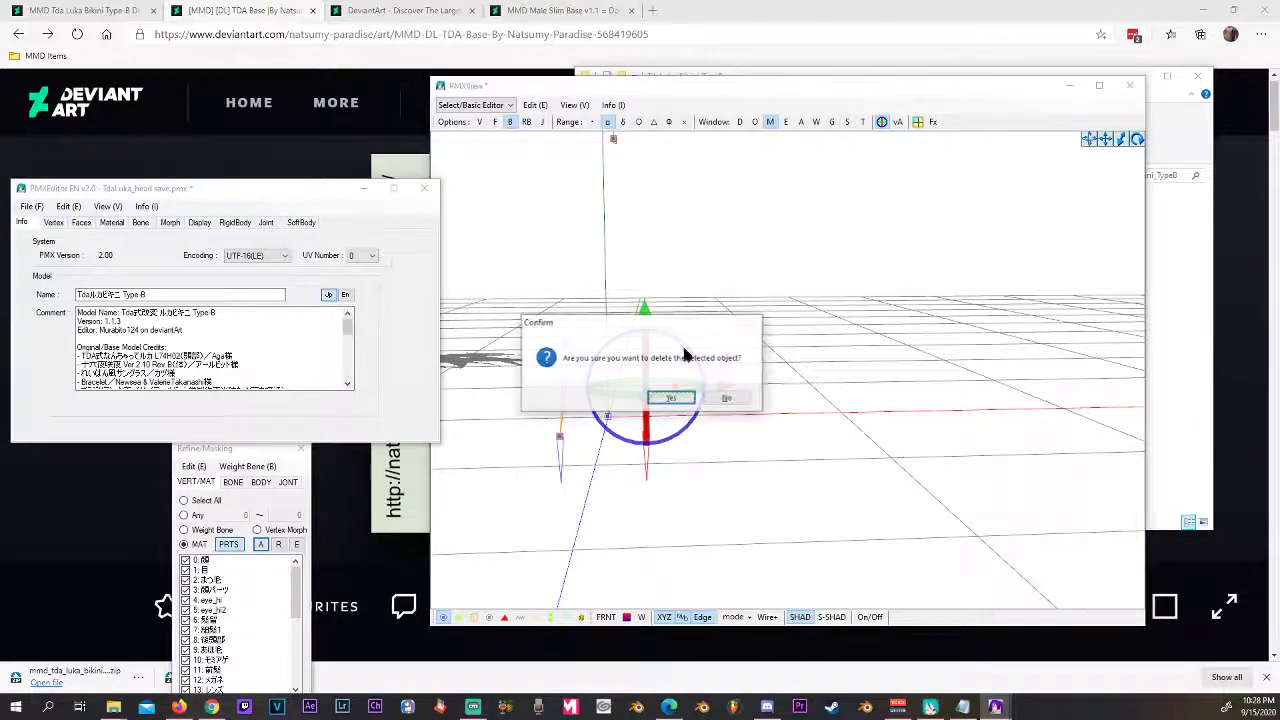
click(677, 397)
drag(609, 485, 523, 314)
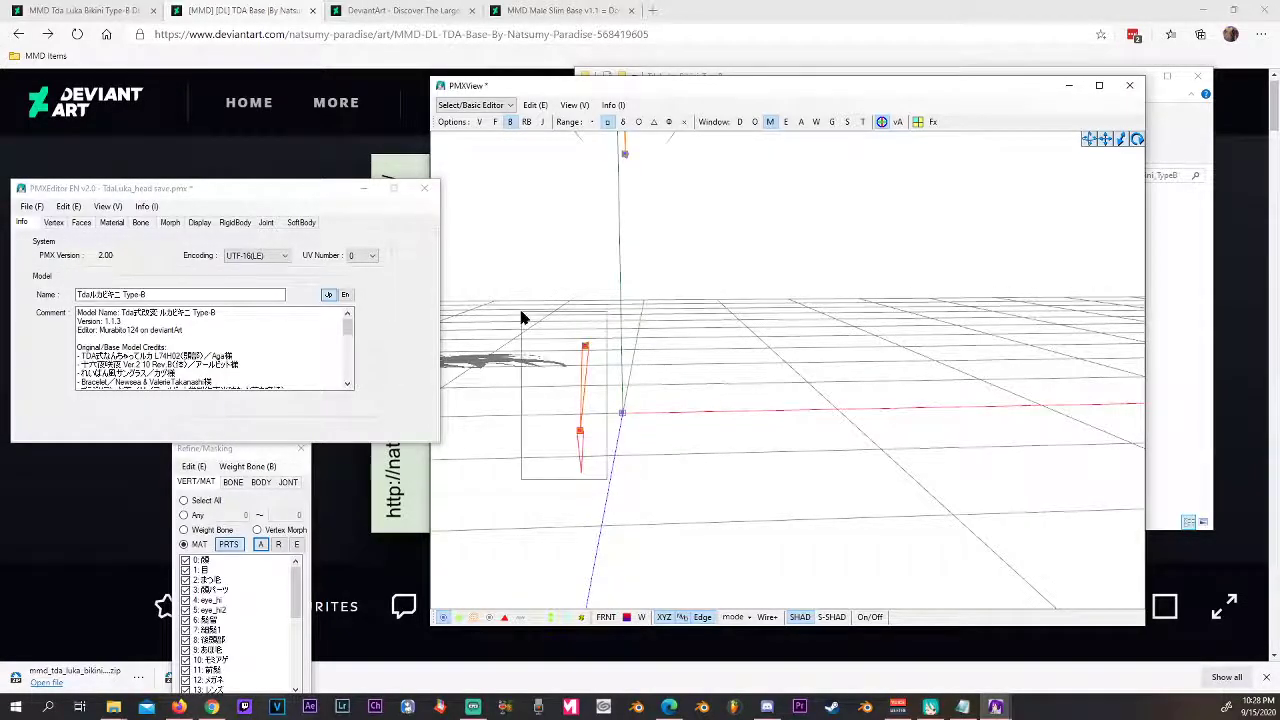
key(Delete)
click(688, 397)
Save the stripped model as a new file named TdaLuka_head save no bones.pmx
right_drag(688, 397, 613, 351)
right_drag(673, 419, 738, 419)
drag(562, 342, 563, 338)
right_drag(677, 366, 736, 488)
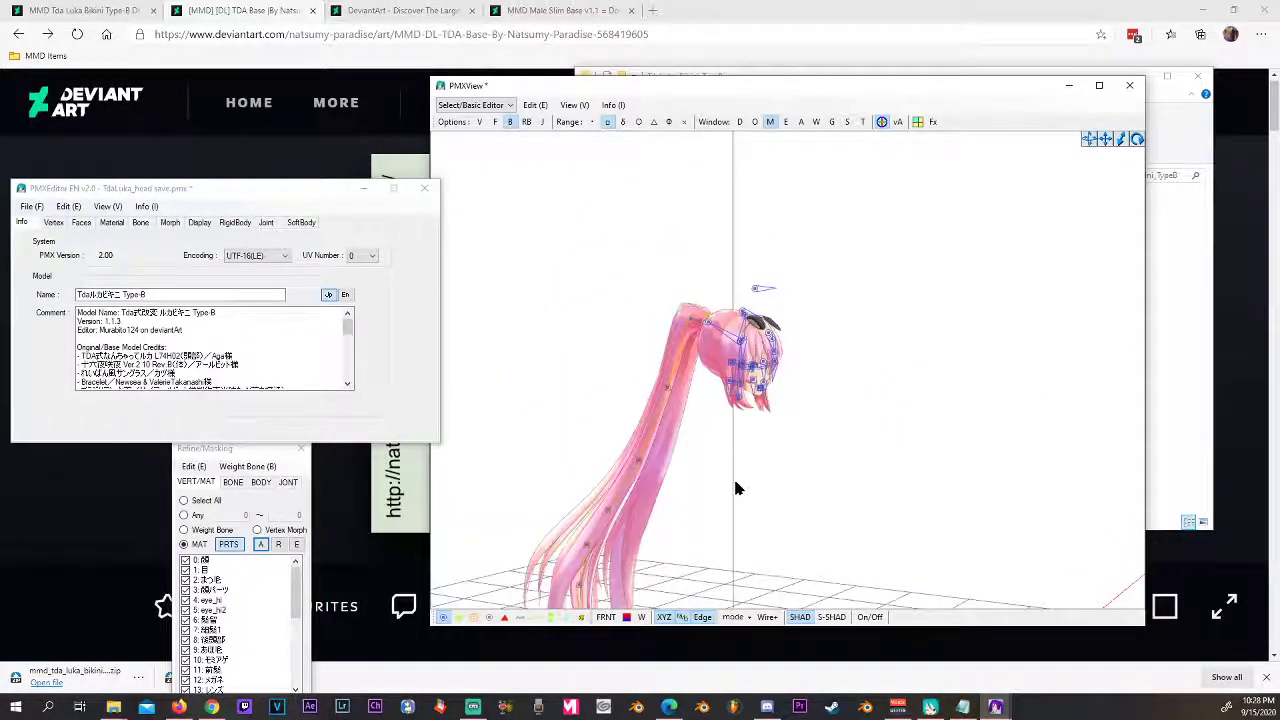
click(31, 206)
click(82, 255)
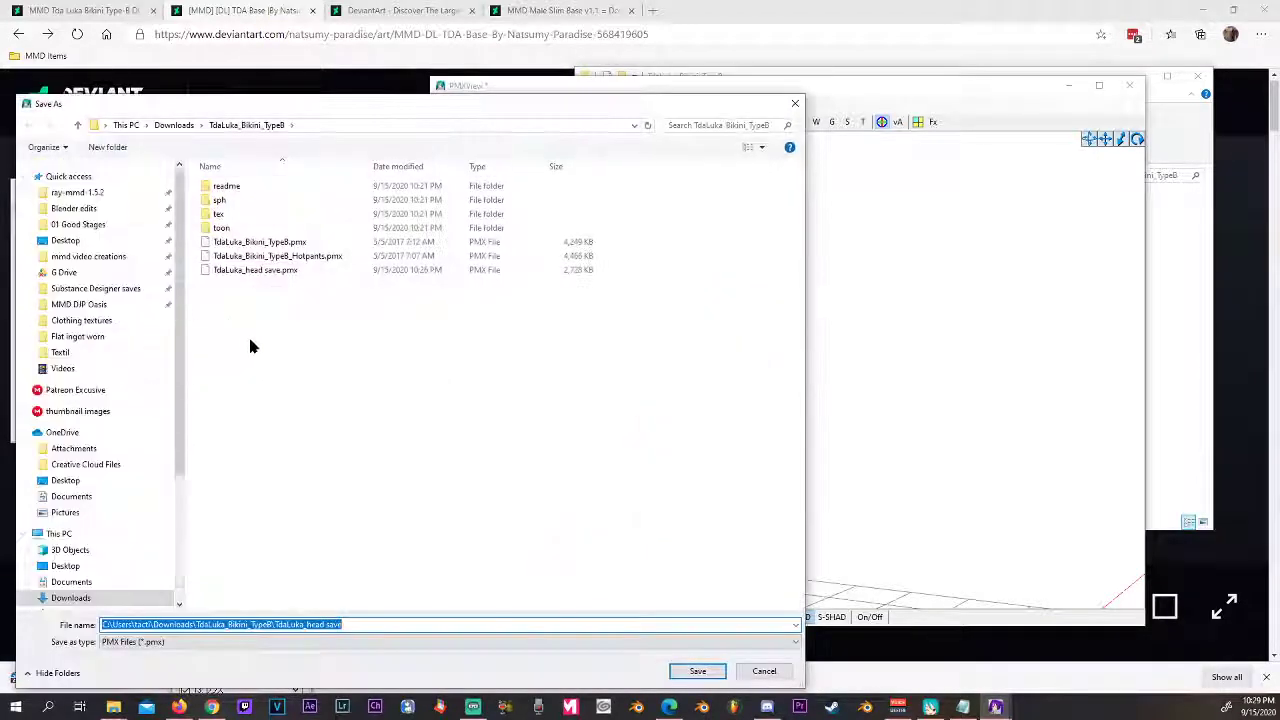
click(247, 270)
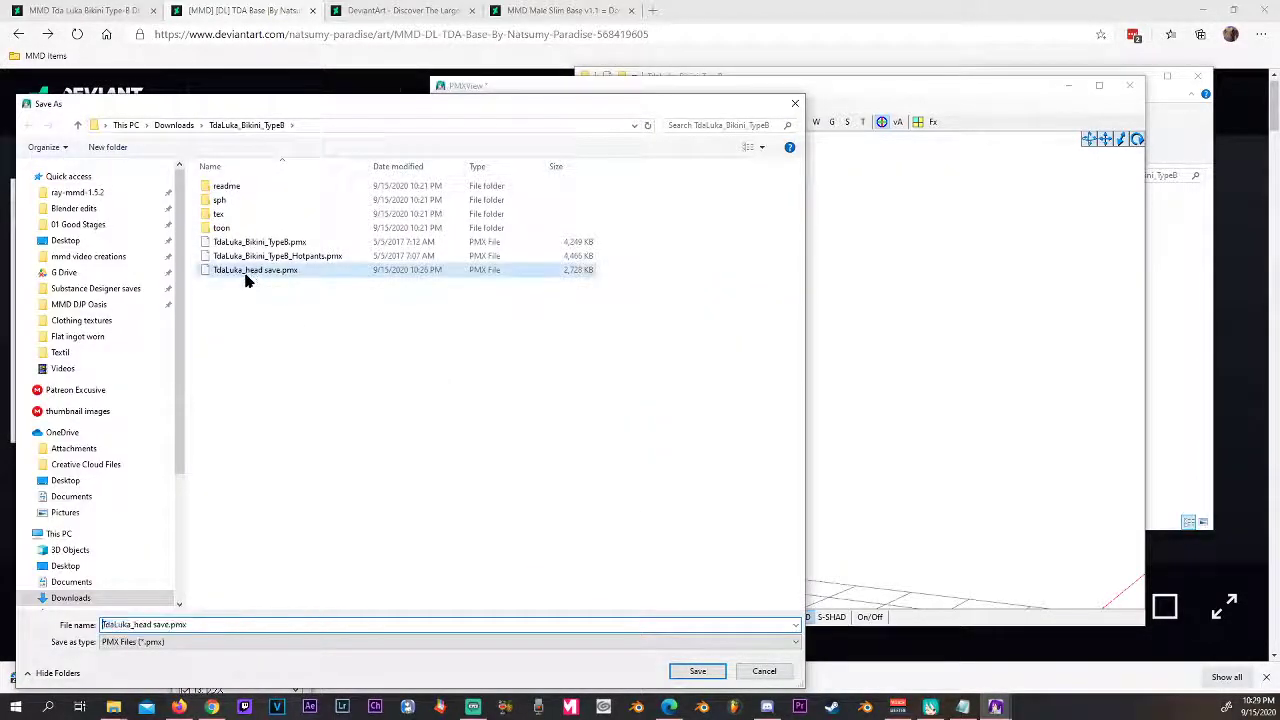
click(188, 624)
click(173, 625)
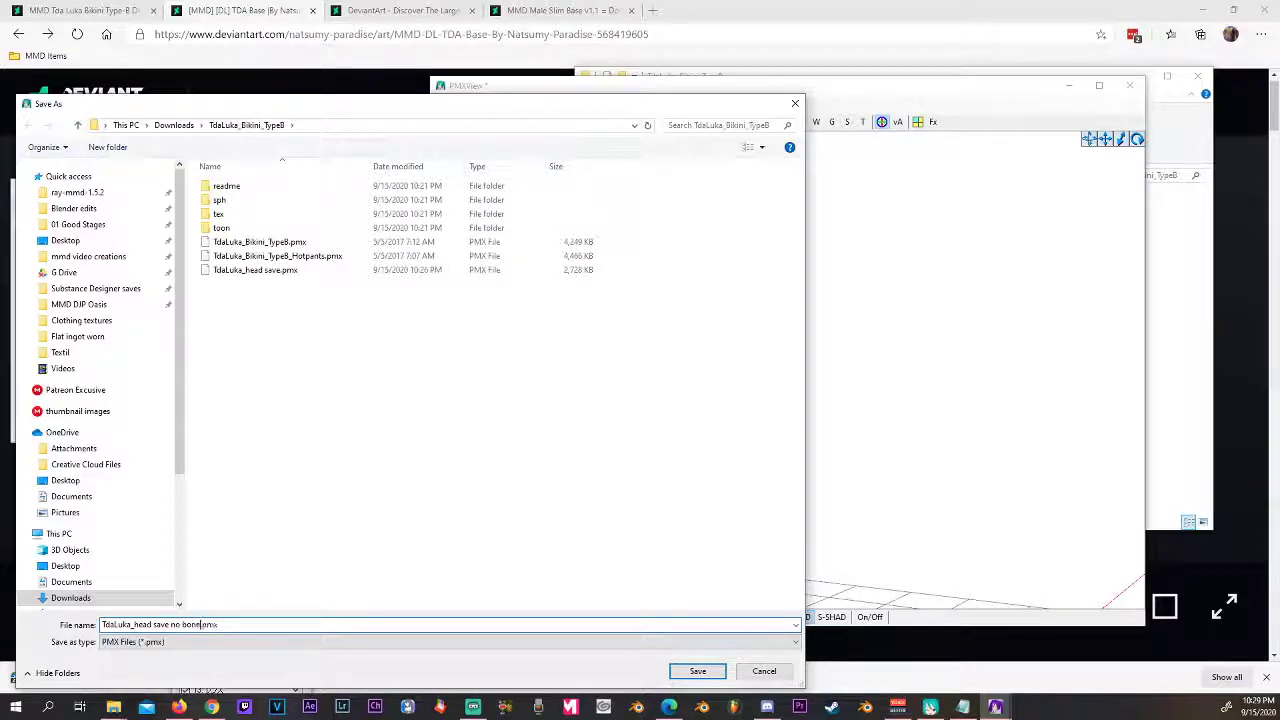
key(Return)
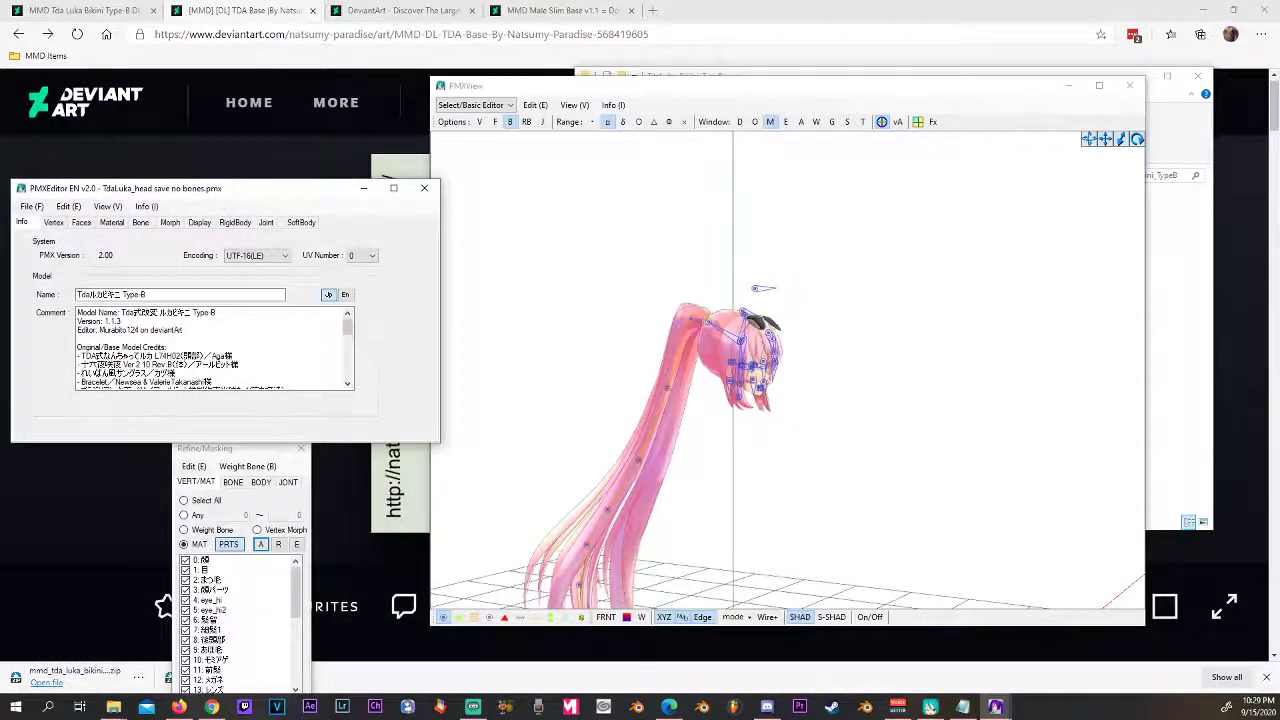
Hide the bones, display the rigid bodies, and delete those of the hips, legs and feet
right_drag(714, 492, 737, 472)
right_drag(733, 408, 756, 427)
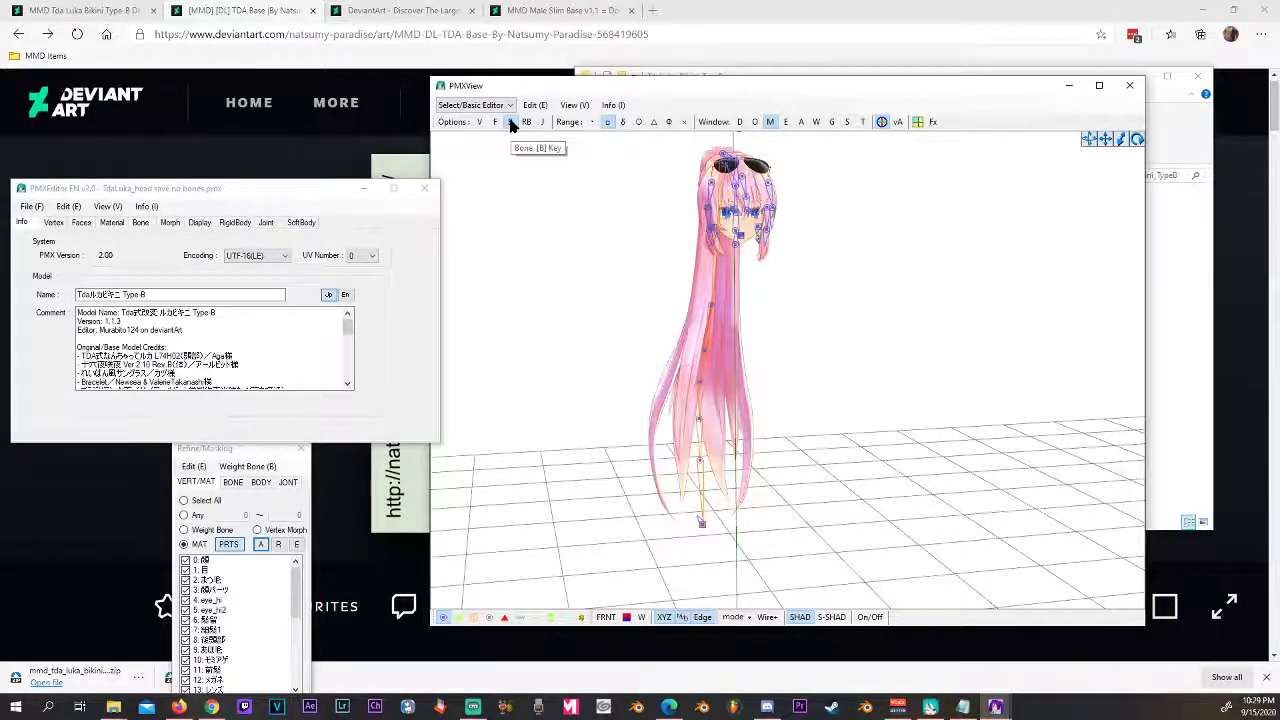
click(445, 617)
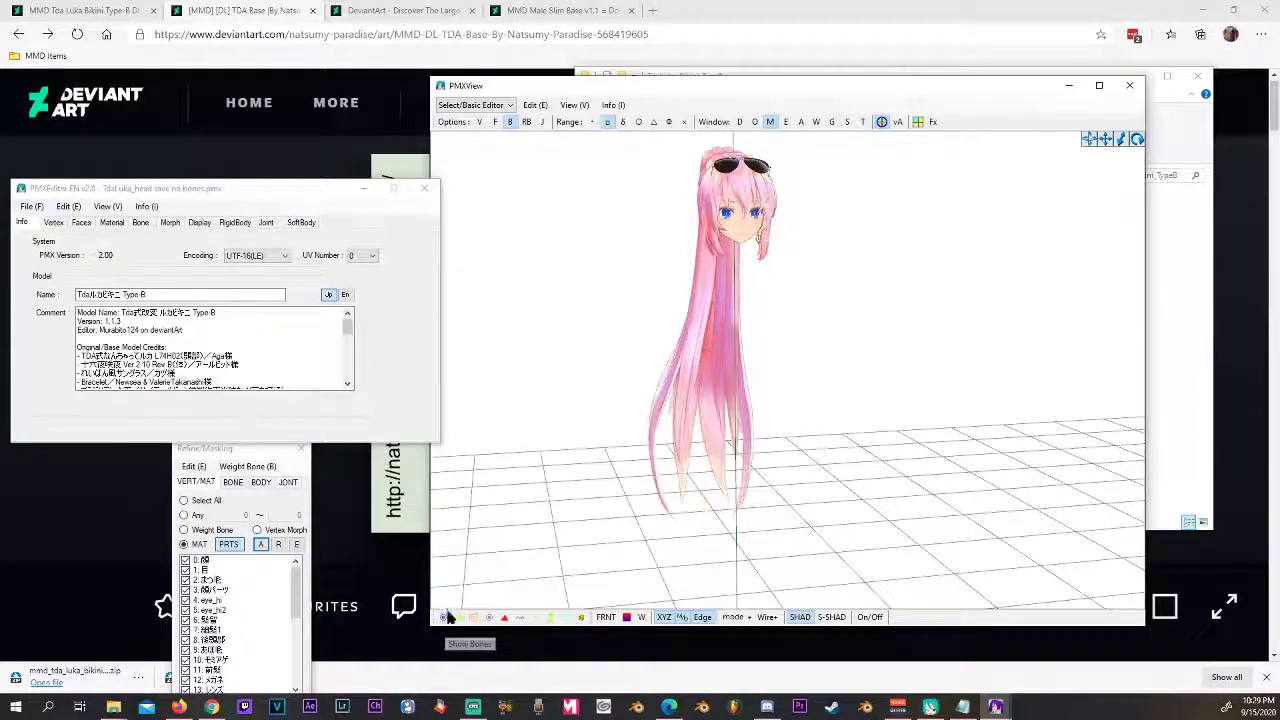
click(526, 121)
right_drag(680, 300, 760, 389)
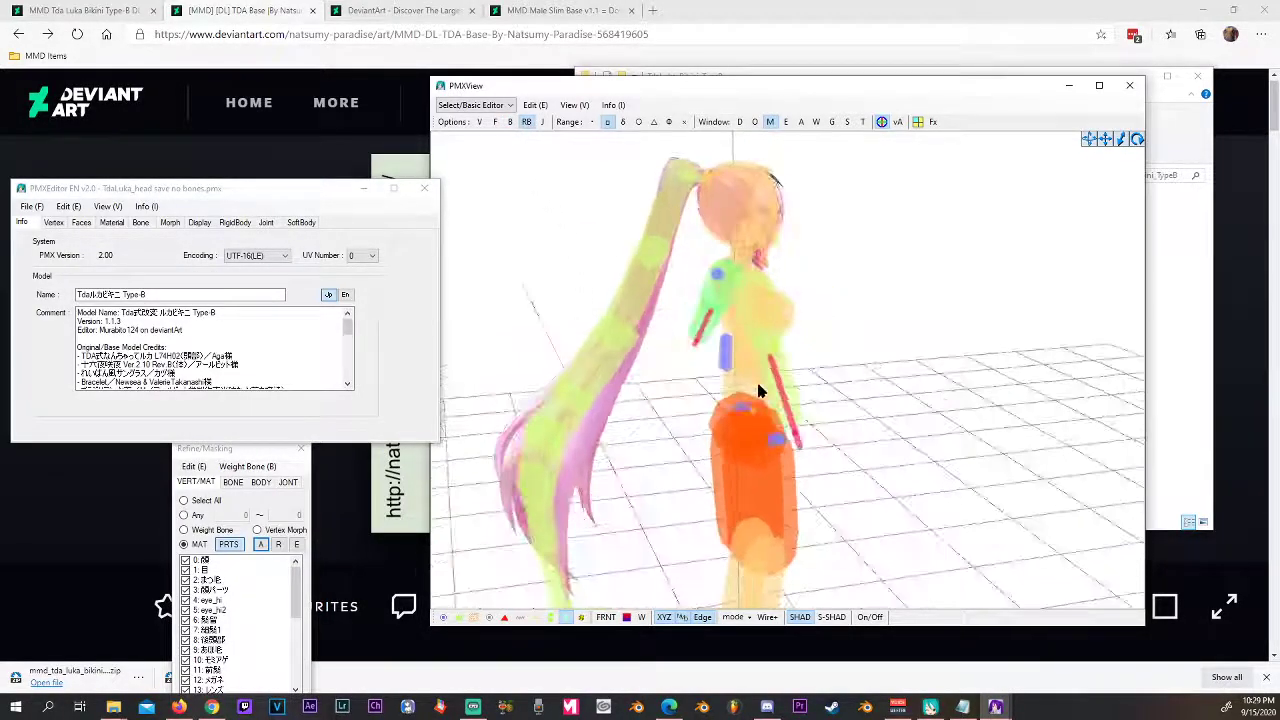
scroll(760, 389, up, 5)
right_drag(768, 346, 842, 453)
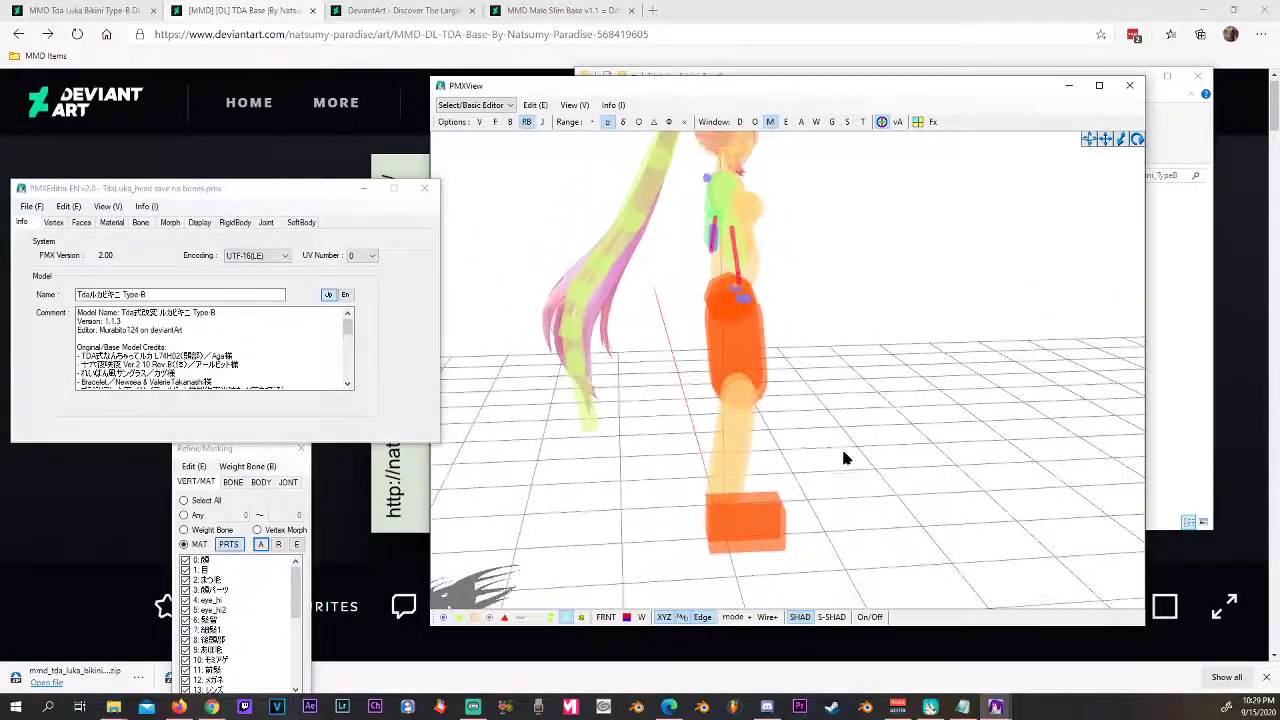
click(716, 318)
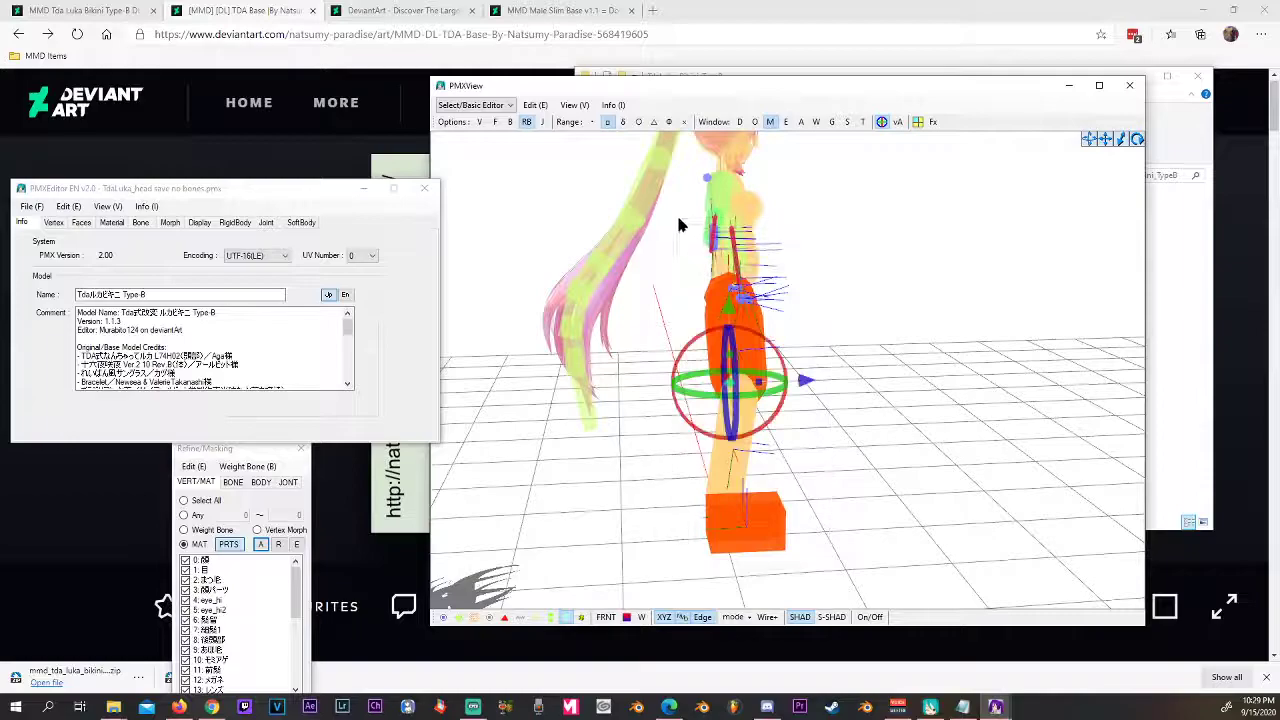
key(Delete)
click(679, 399)
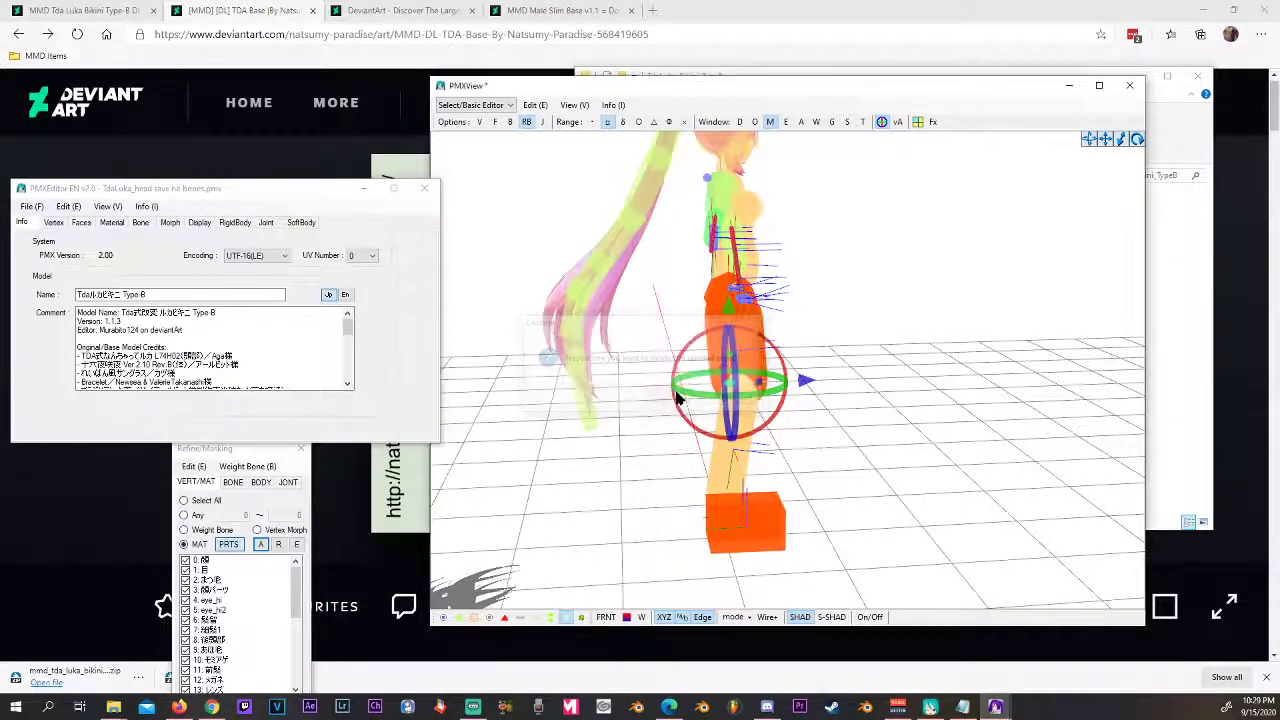
Delete the rigid bodies around the chest and torso
right_drag(705, 368, 718, 340)
click(730, 300)
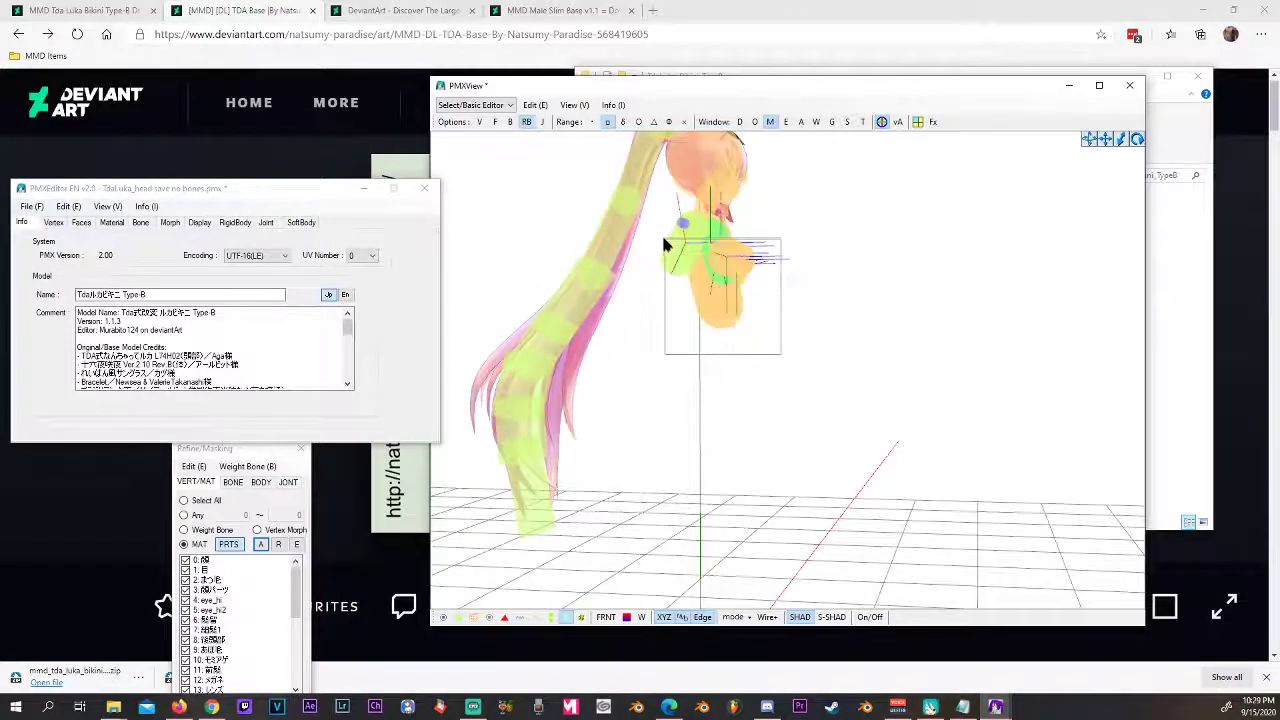
key(Delete)
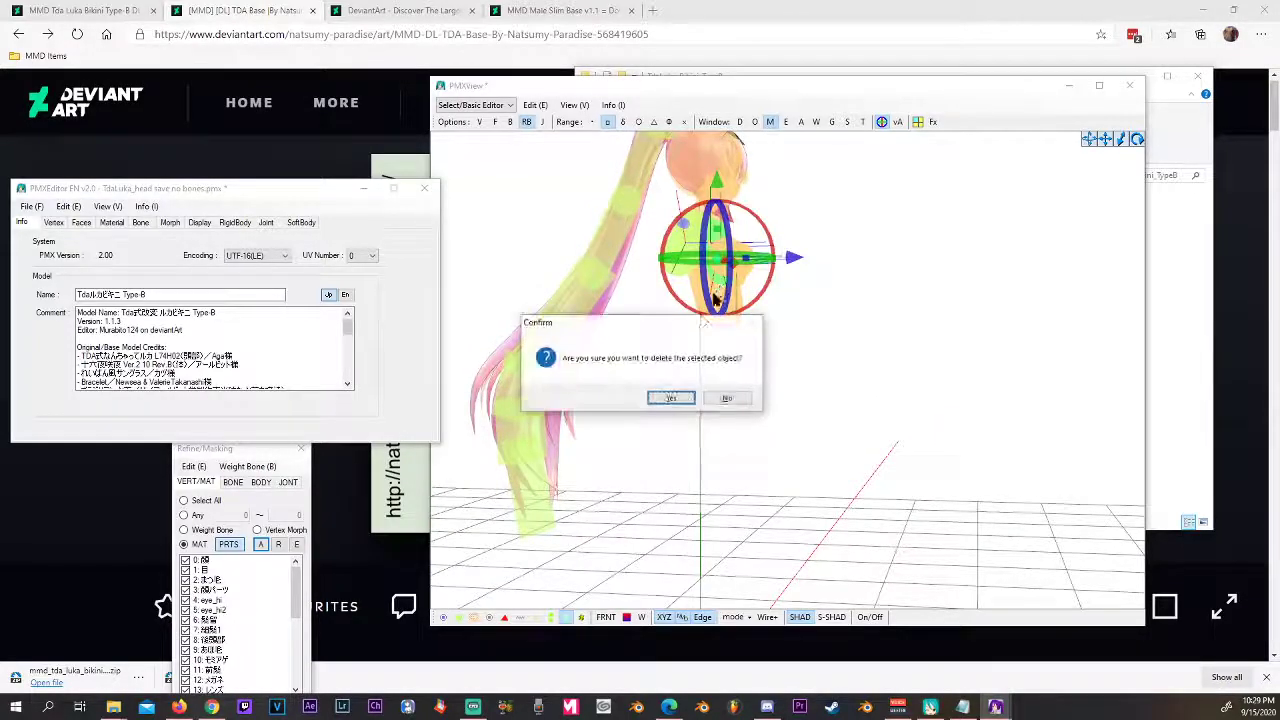
click(671, 398)
Delete the remaining body rigid bodies beneath the head, keeping only those of the head and hair
right_drag(745, 321, 636, 398)
scroll(743, 342, up, 2)
scroll(743, 342, up, 3)
click(522, 309)
key(Delete)
click(672, 398)
right_drag(622, 408, 604, 394)
click(602, 394)
drag(568, 334, 522, 287)
key(Delete)
click(668, 398)
Save the model as a new file named TdaLuka_head save no rigit
right_drag(670, 389, 783, 398)
right_drag(832, 161, 783, 386)
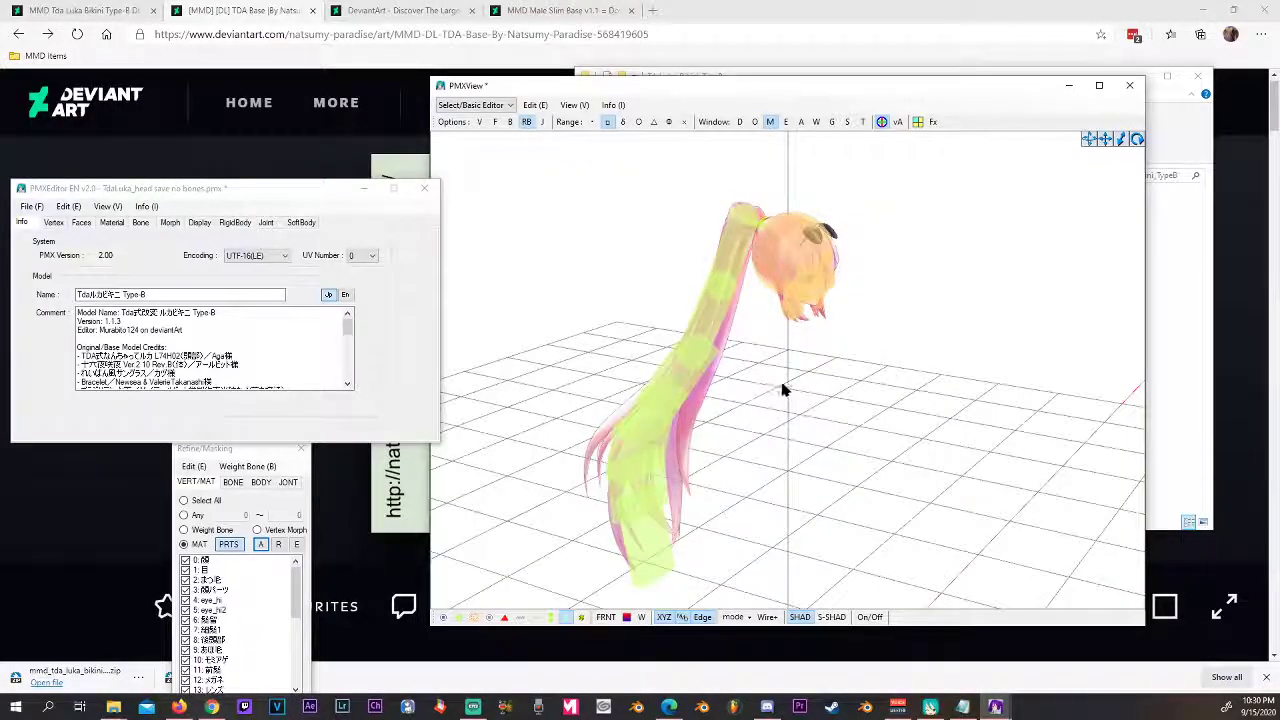
click(38, 208)
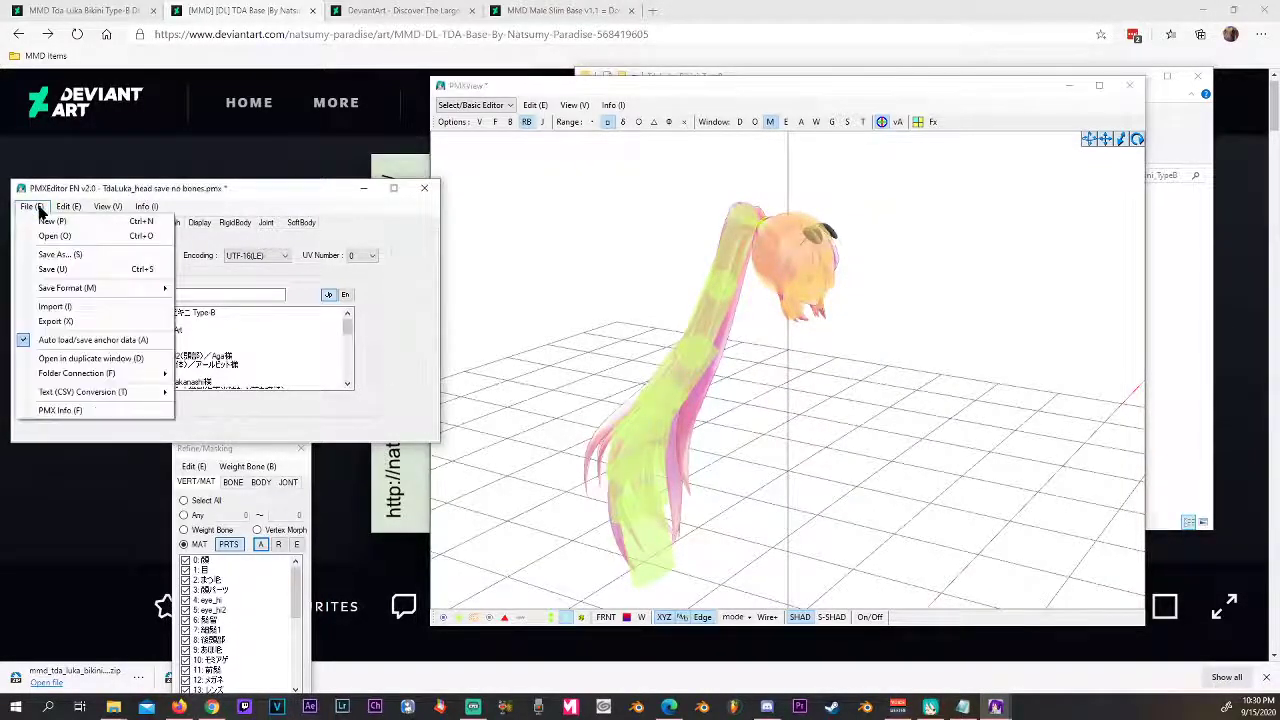
click(96, 257)
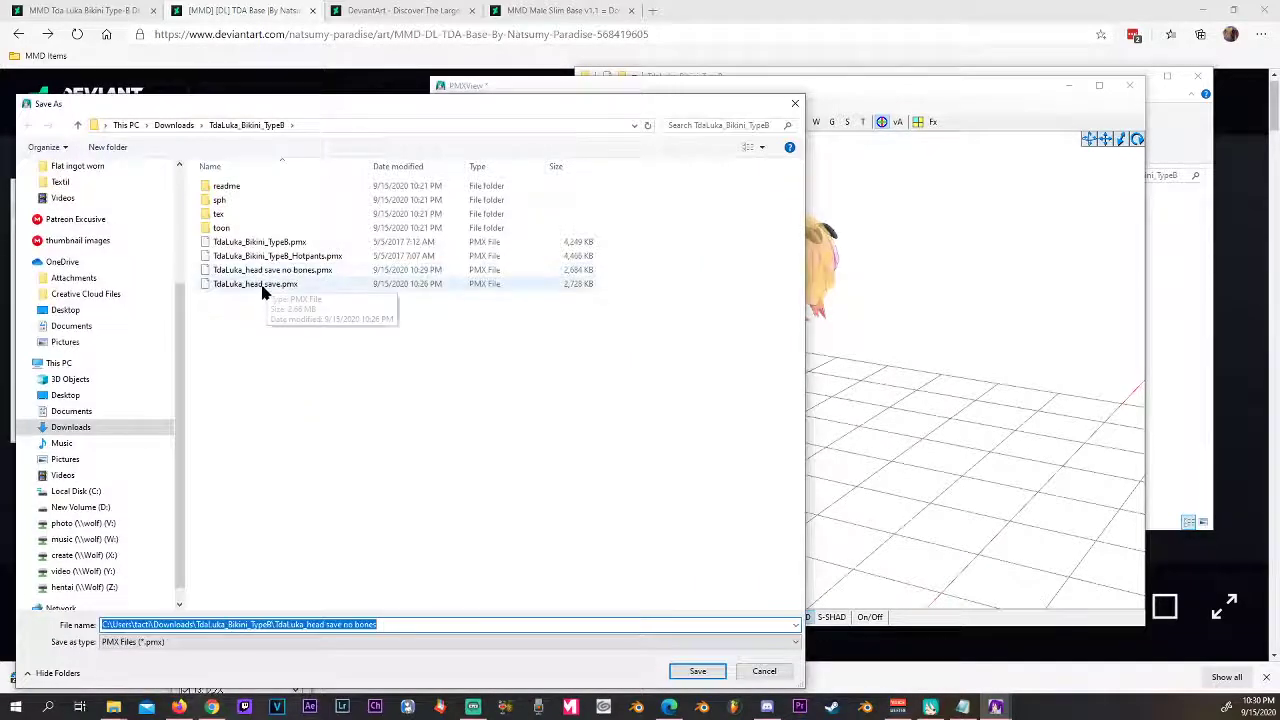
click(266, 271)
click(195, 622)
double_click(192, 623)
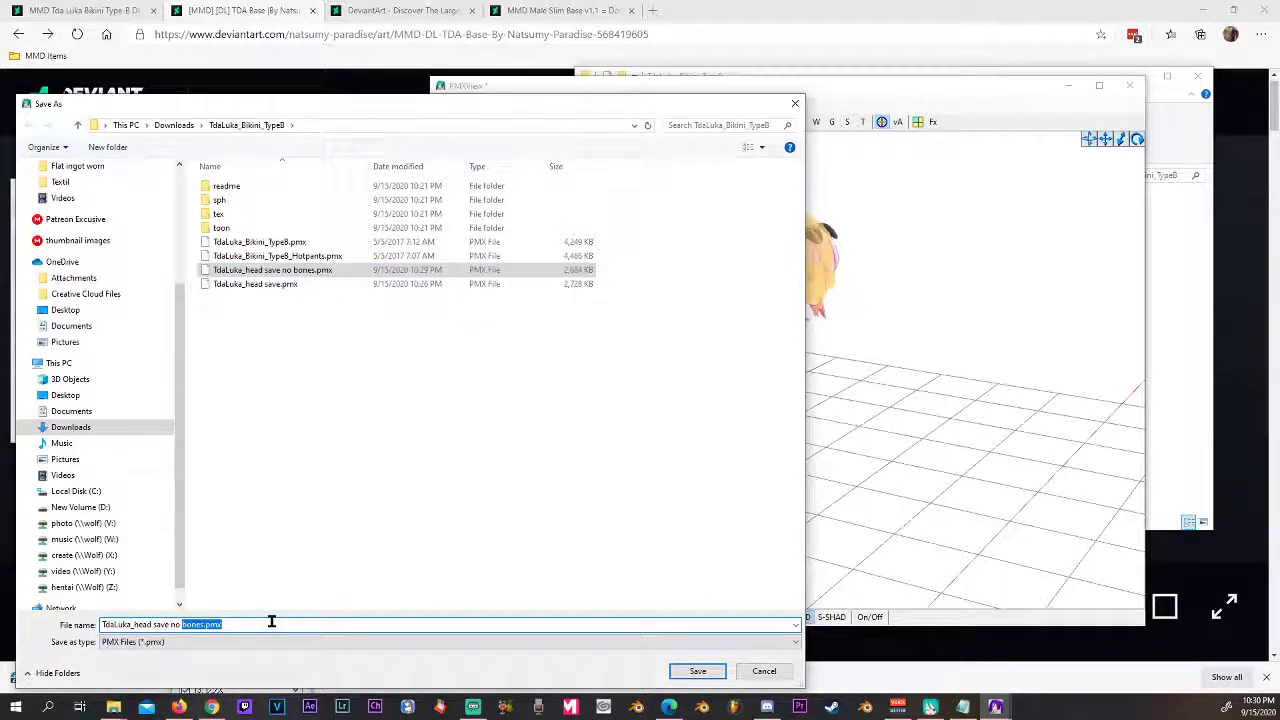
text(n)
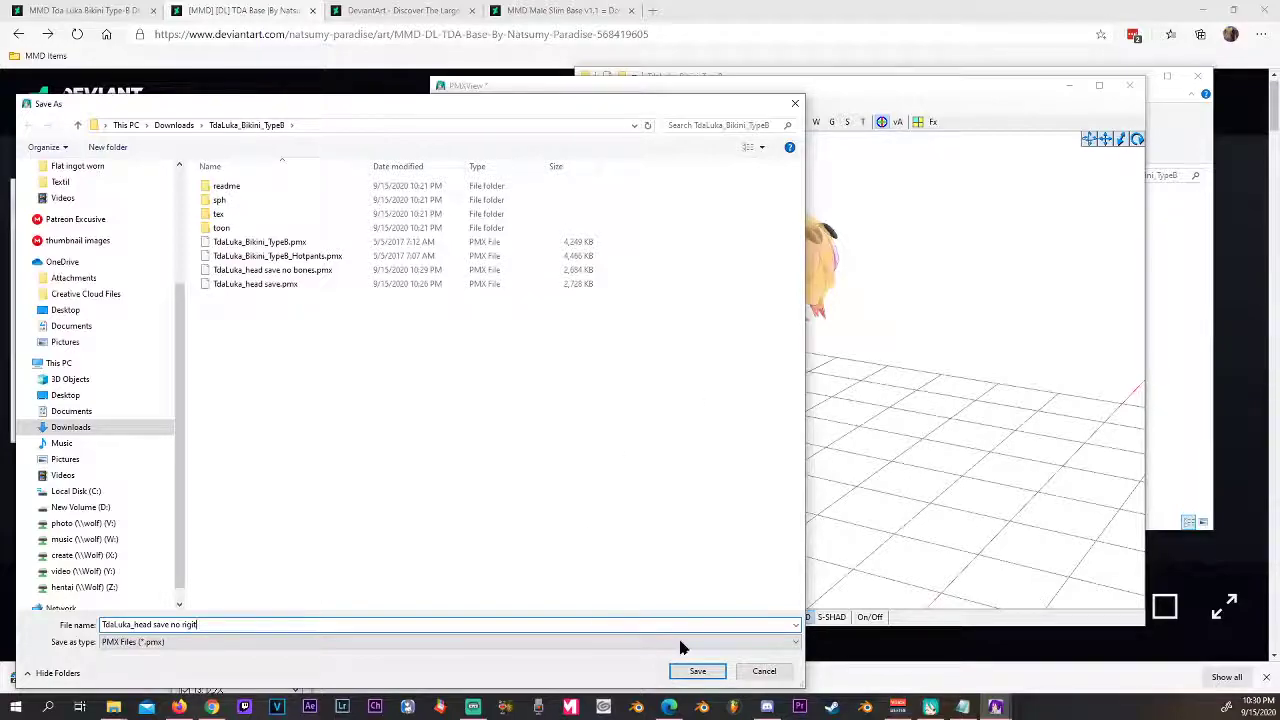
click(697, 671)
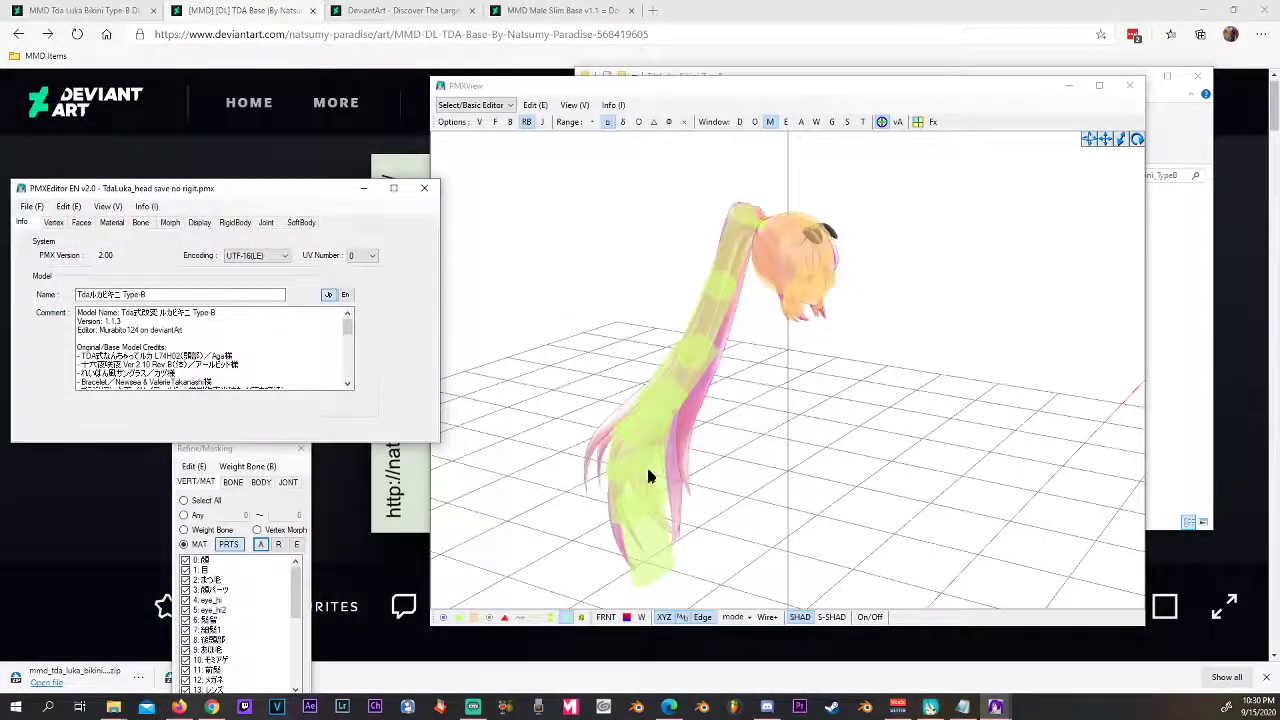
Switch the display from rigid bodies to joints and delete the group of body joints beneath the head
click(527, 122)
click(541, 122)
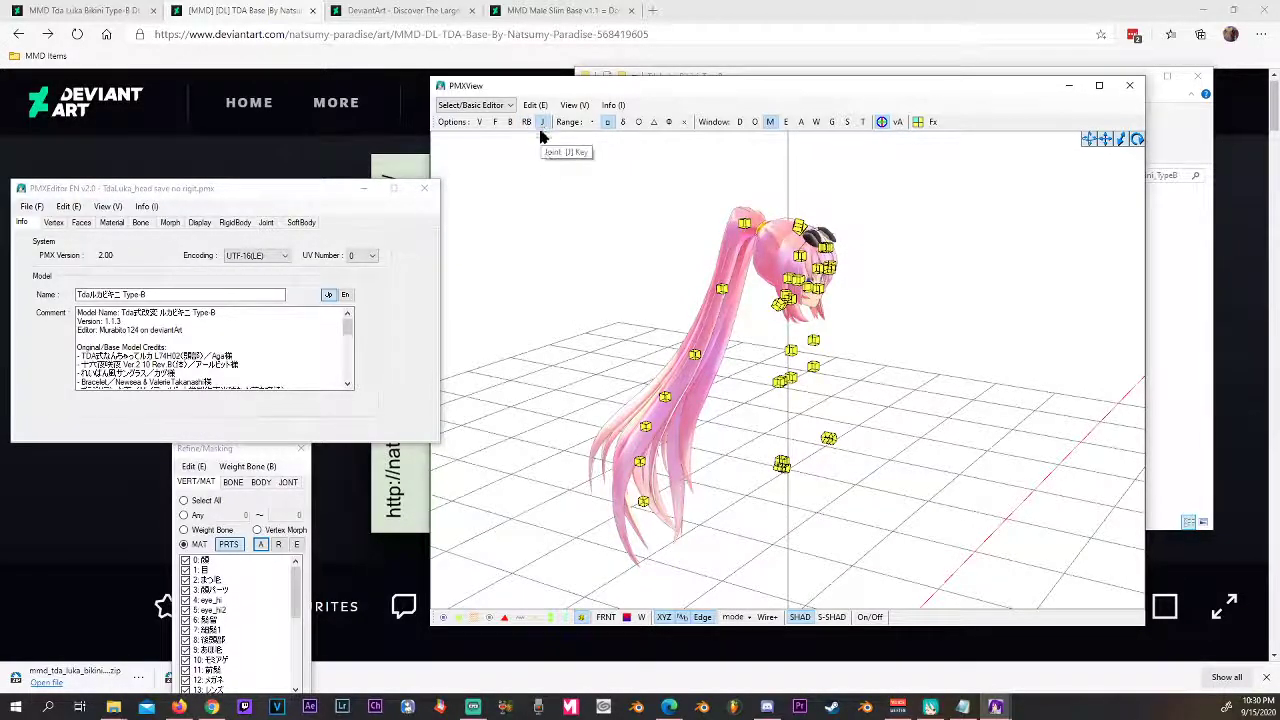
right_drag(580, 343, 577, 330)
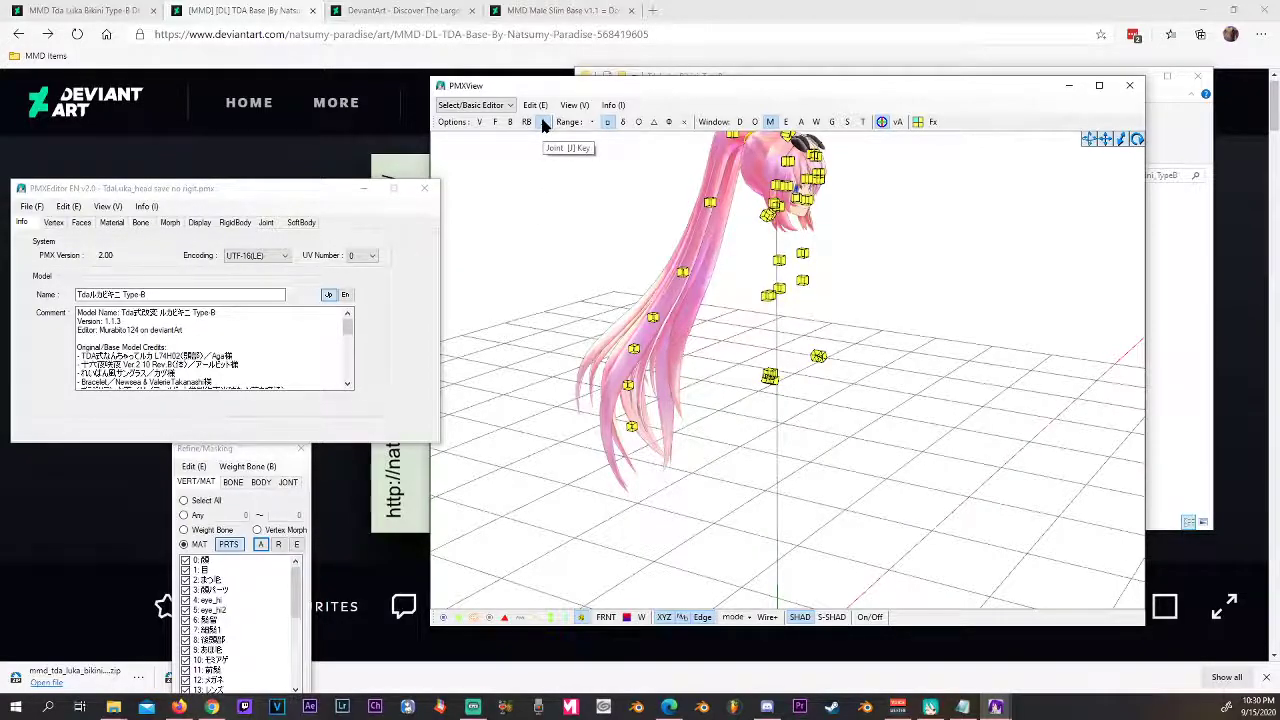
right_drag(785, 517, 826, 480)
drag(857, 441, 752, 253)
key(Delete)
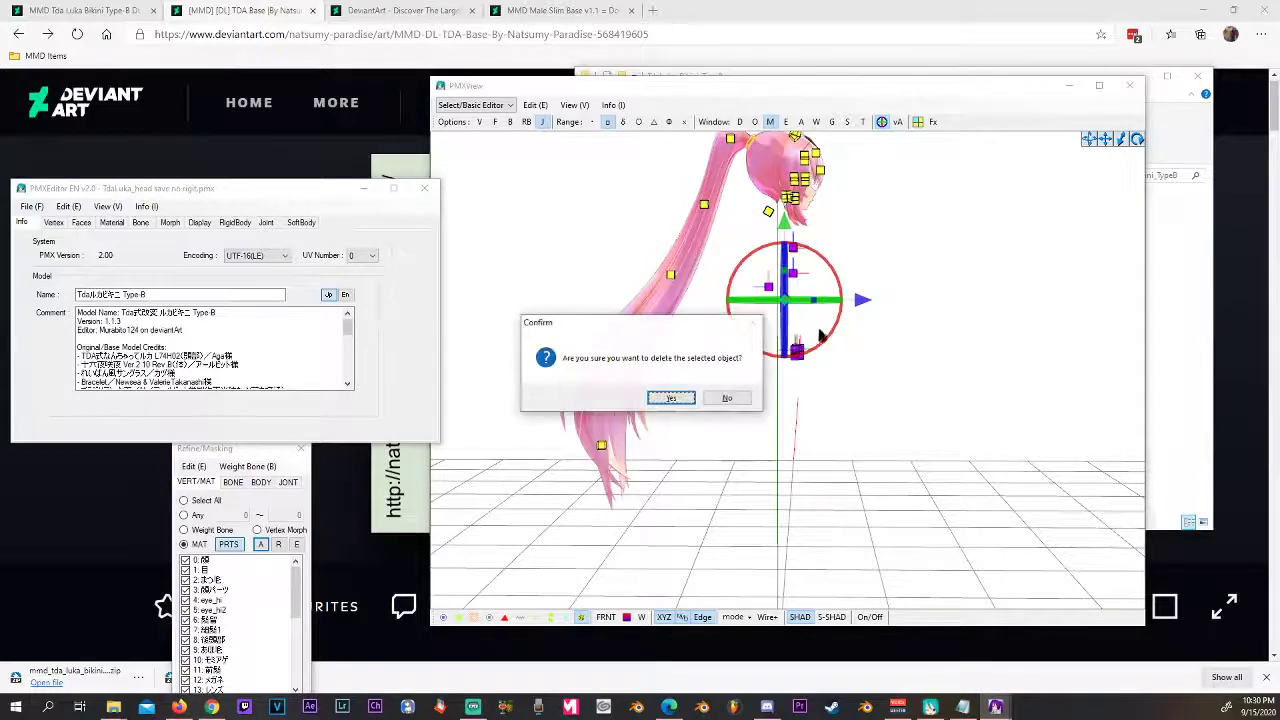
click(666, 397)
Delete the last stray joint just below the head, keeping the head and hair joints
right_drag(826, 386, 726, 400)
click(728, 375)
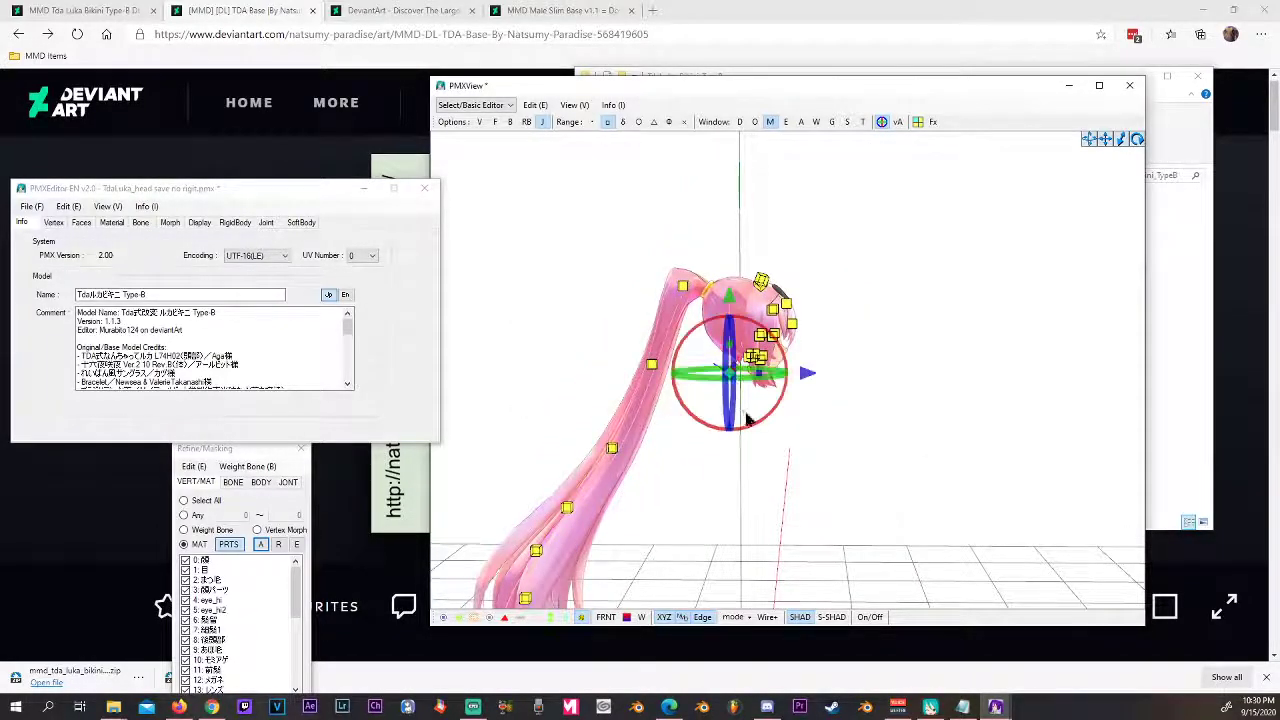
key(Delete)
click(674, 398)
Save the cleaned model as a new file named TdaLuka_ floating head.pmx
right_drag(808, 461, 800, 400)
click(30, 206)
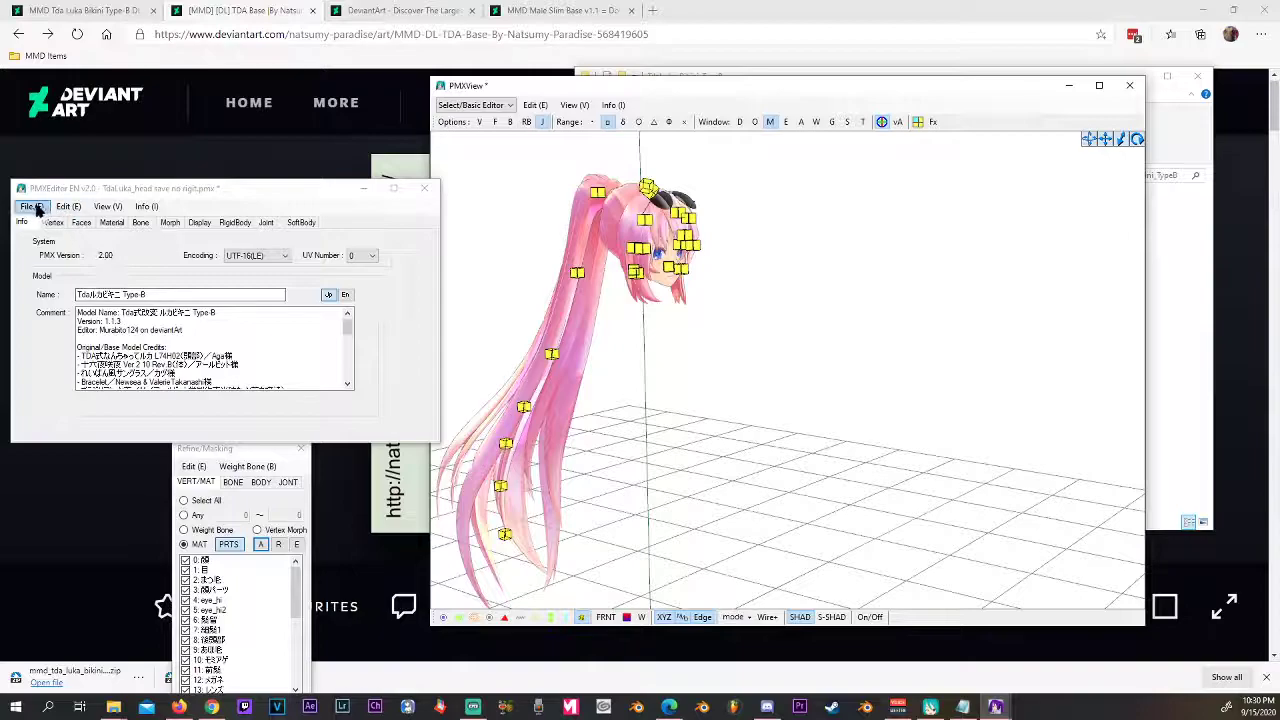
click(58, 255)
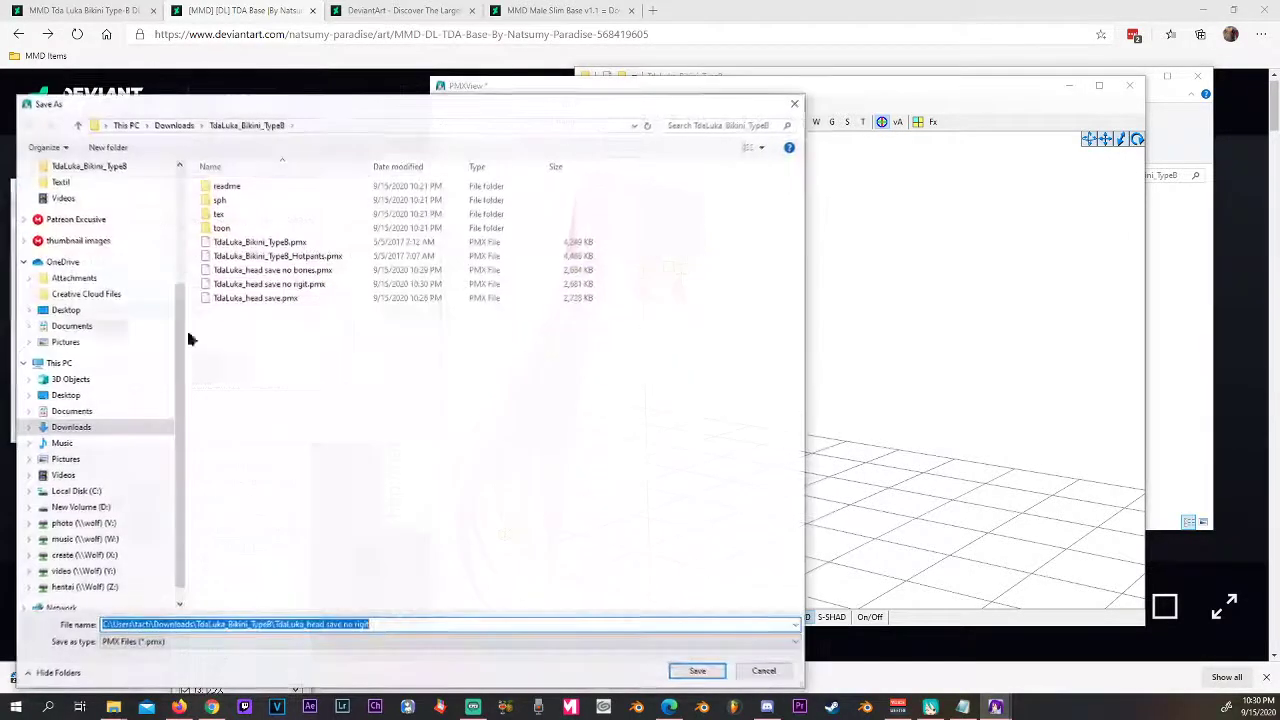
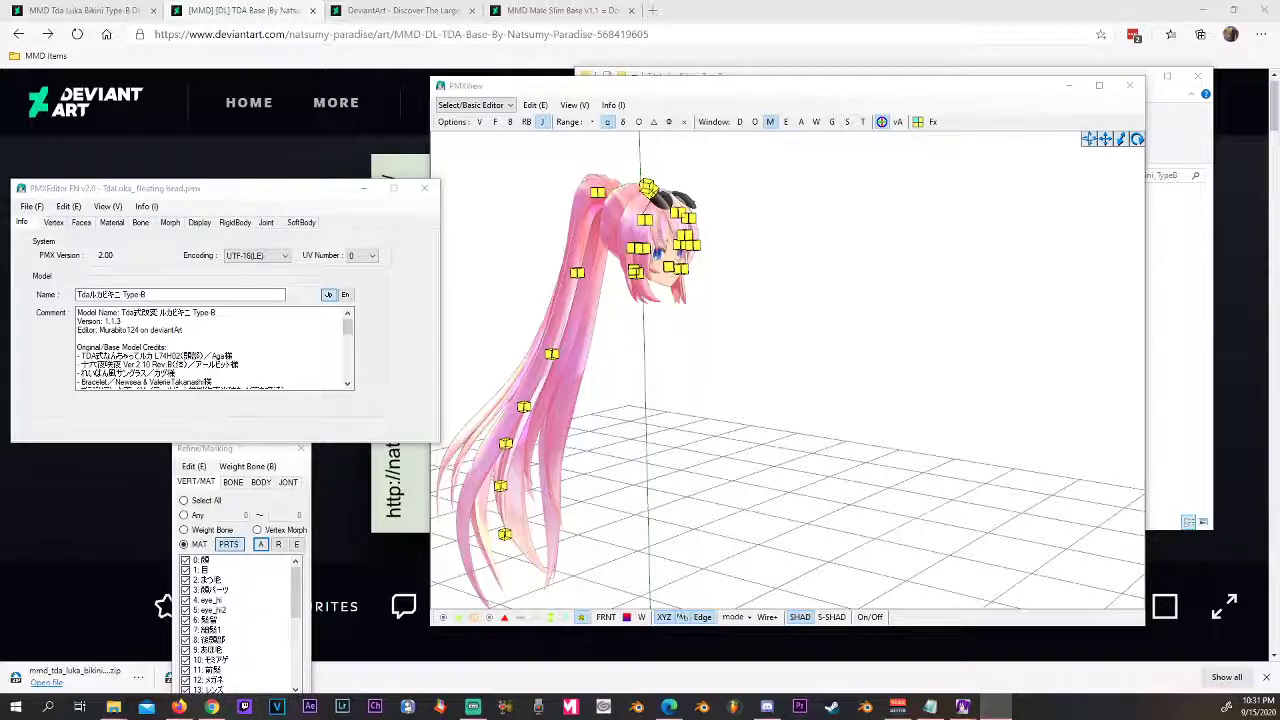
Switch to MikuMikuDance and bring the TdaLuka_Bikini_TypeB folder window in front of it
click(996, 707)
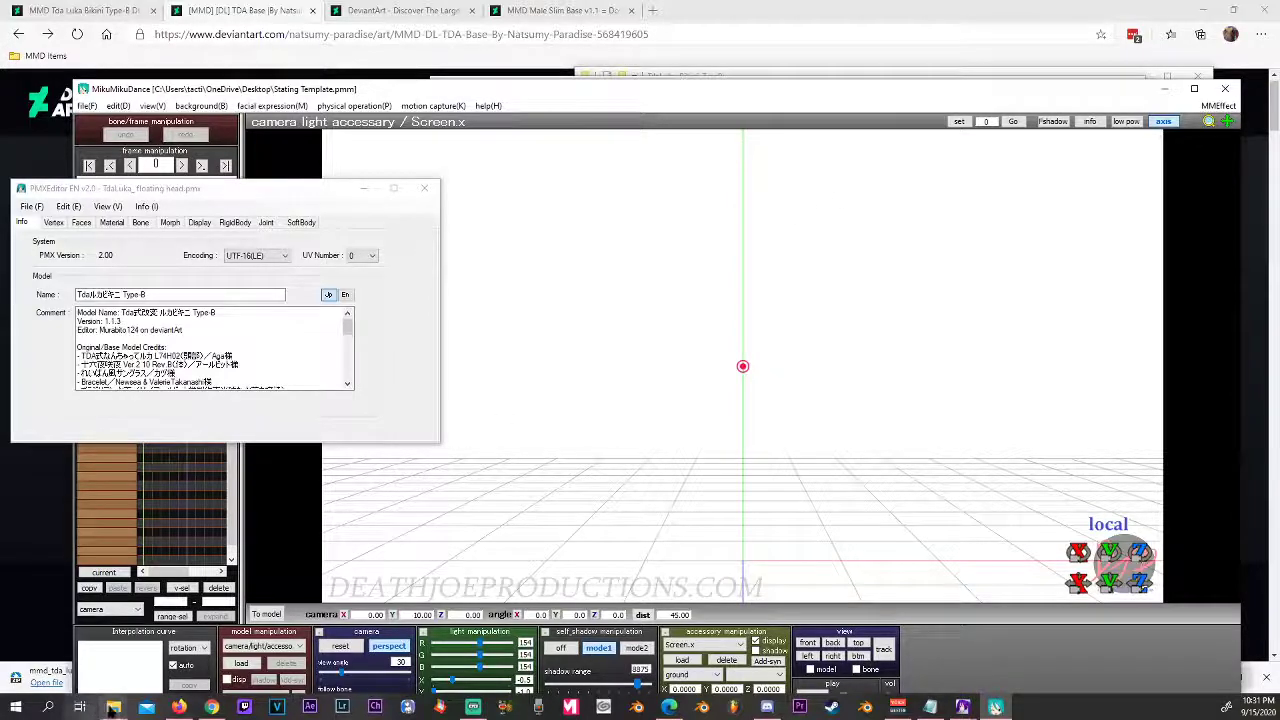
mouse_move(113, 707)
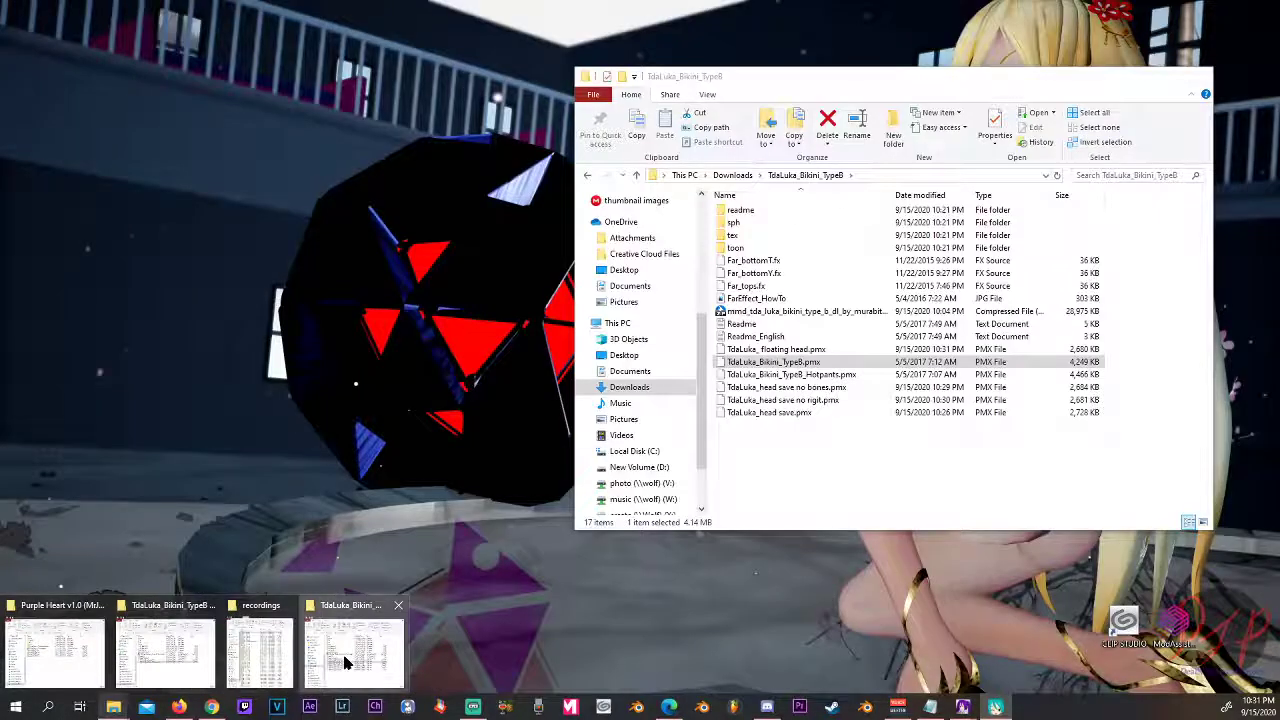
click(340, 660)
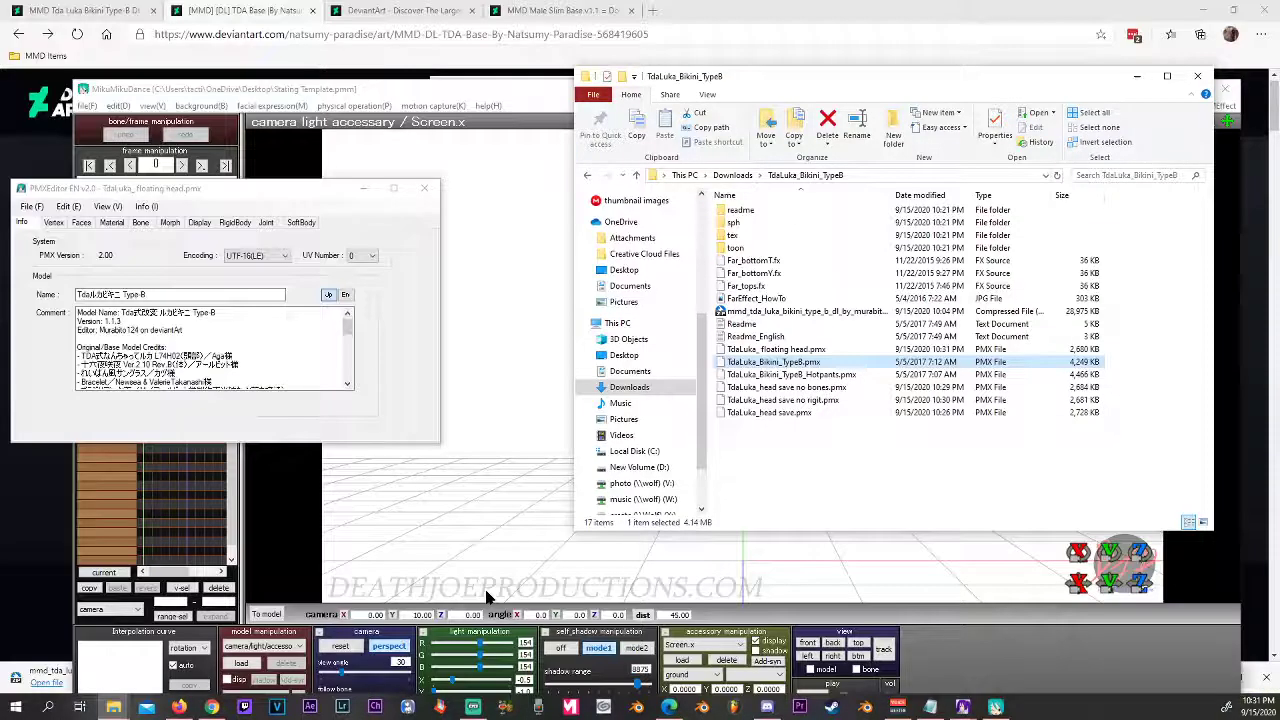
Sort the folder by date modified, oldest first, and load TdaLuka_ floating head.pmx into MikuMikuDance, accepting its model information
click(778, 427)
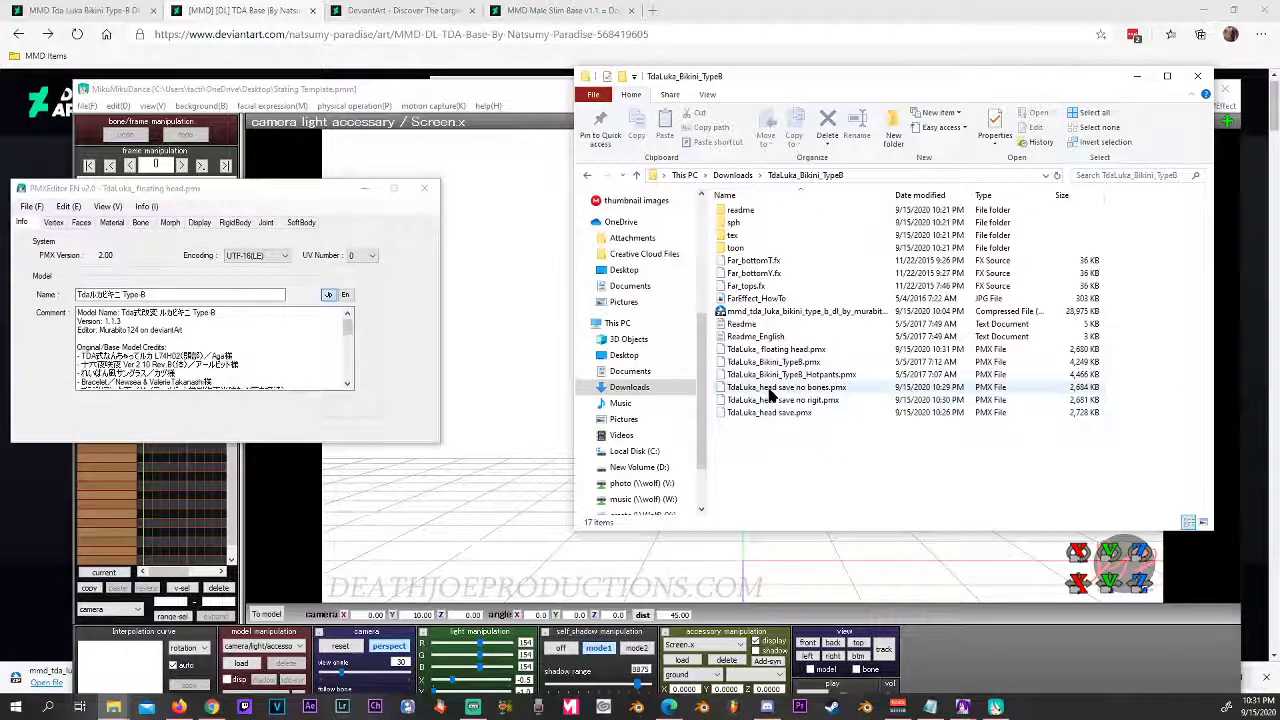
click(773, 350)
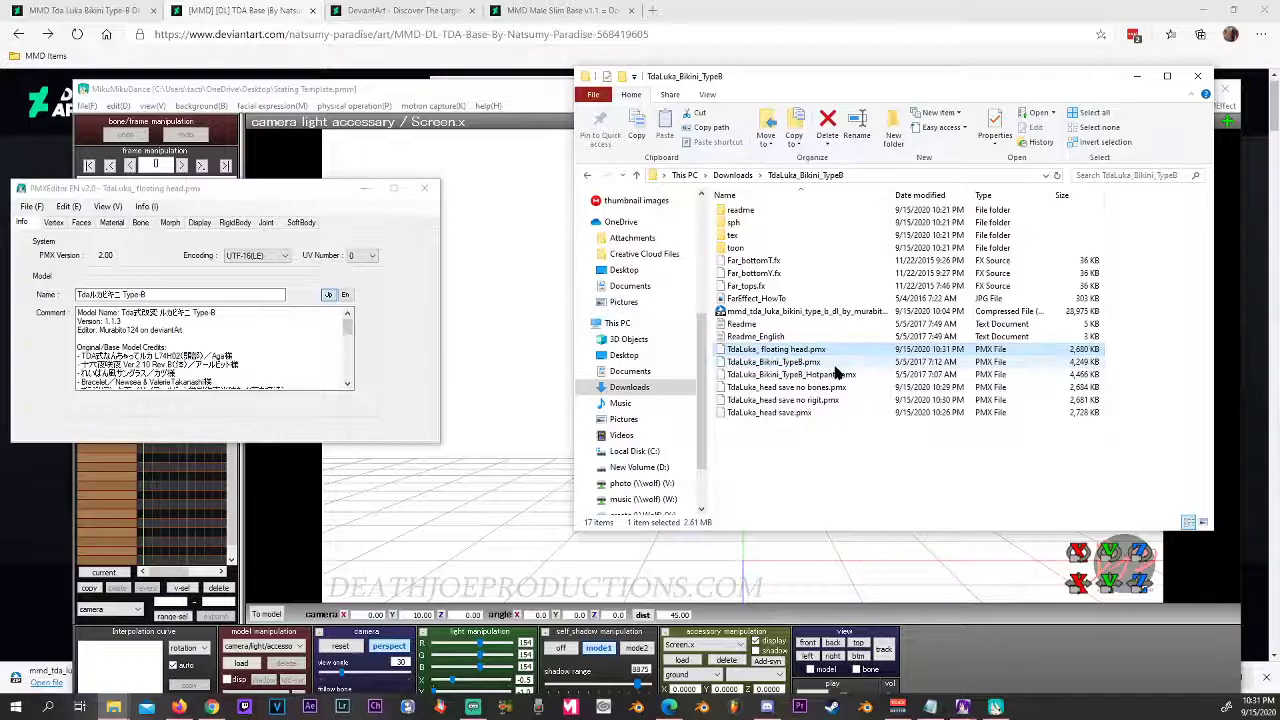
click(840, 195)
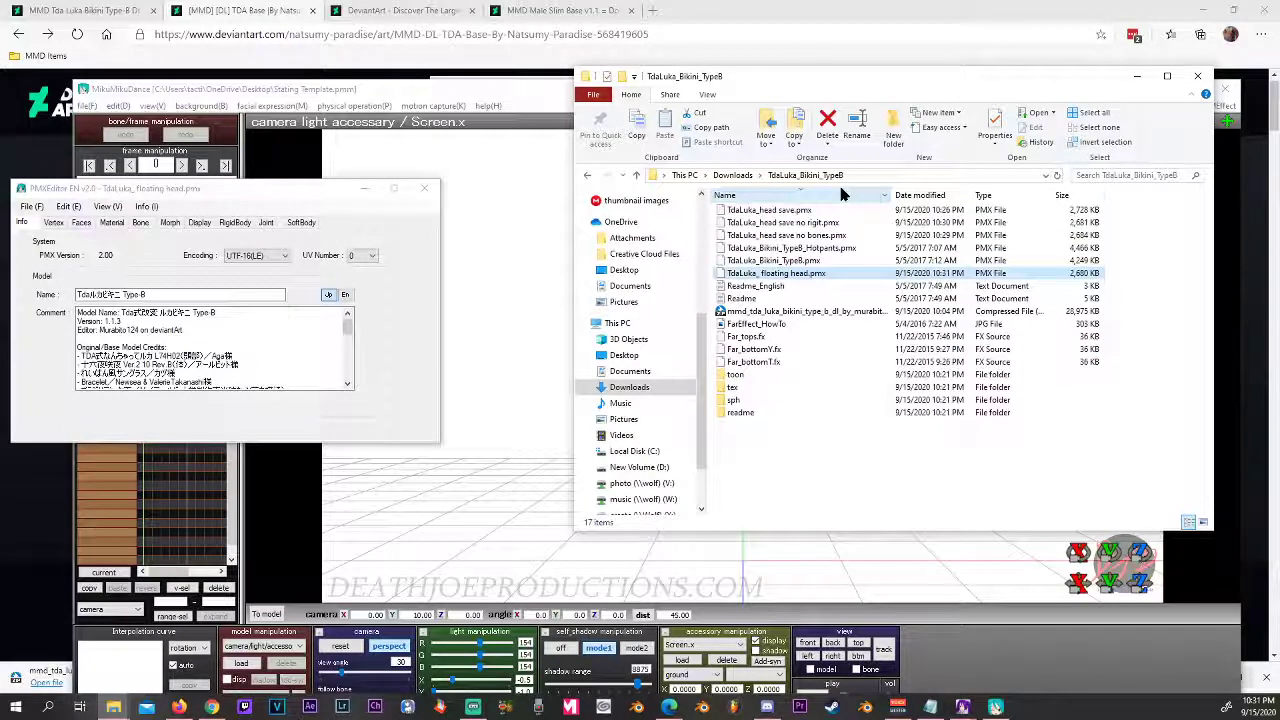
click(920, 196)
click(920, 198)
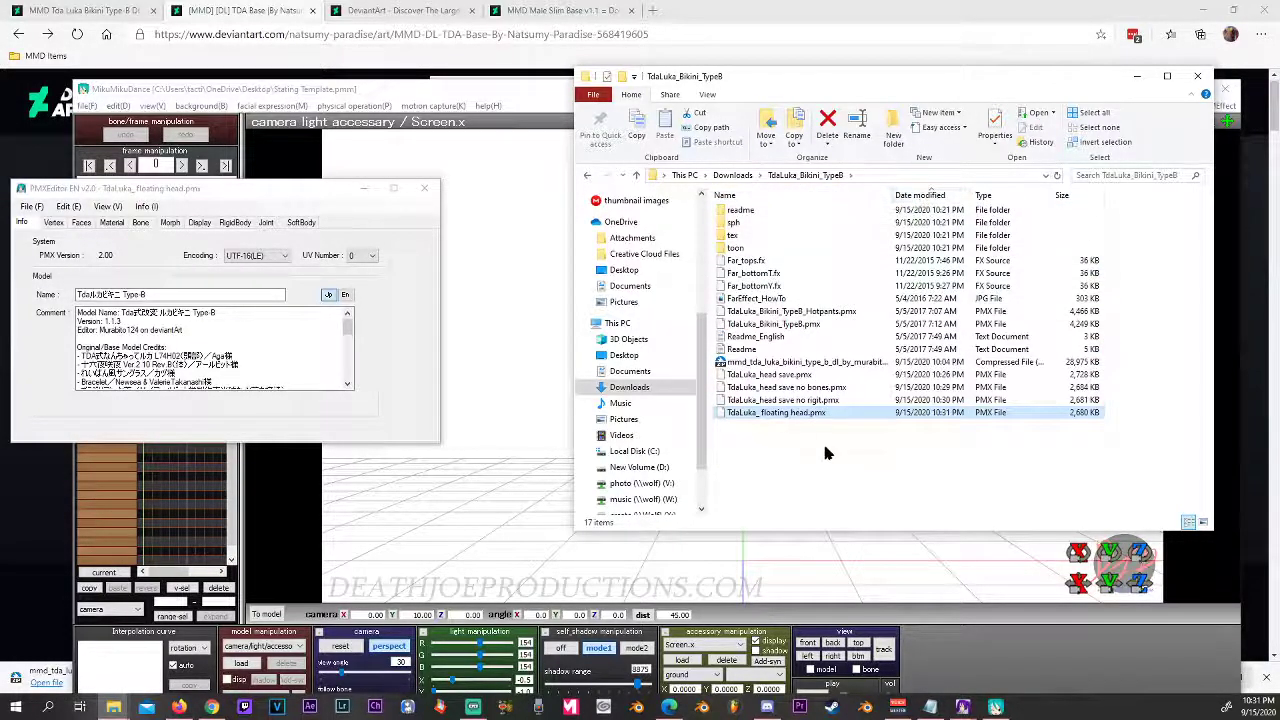
drag(779, 413, 514, 437)
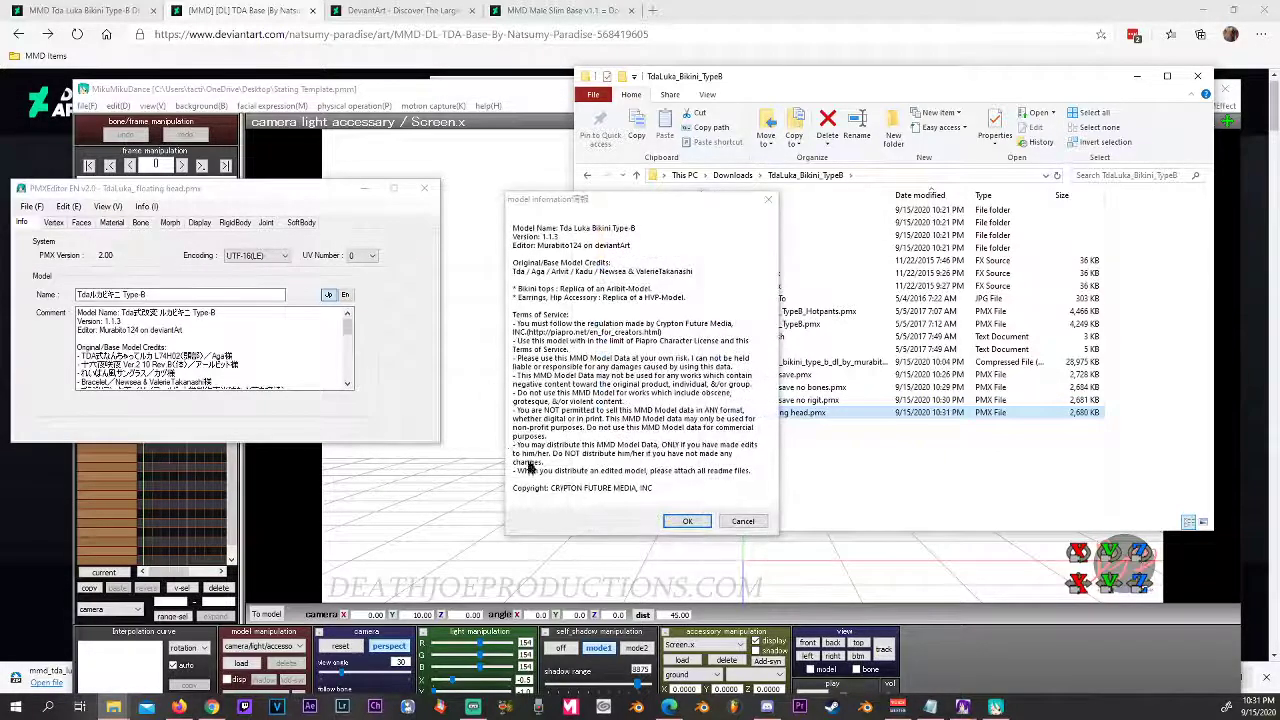
click(687, 521)
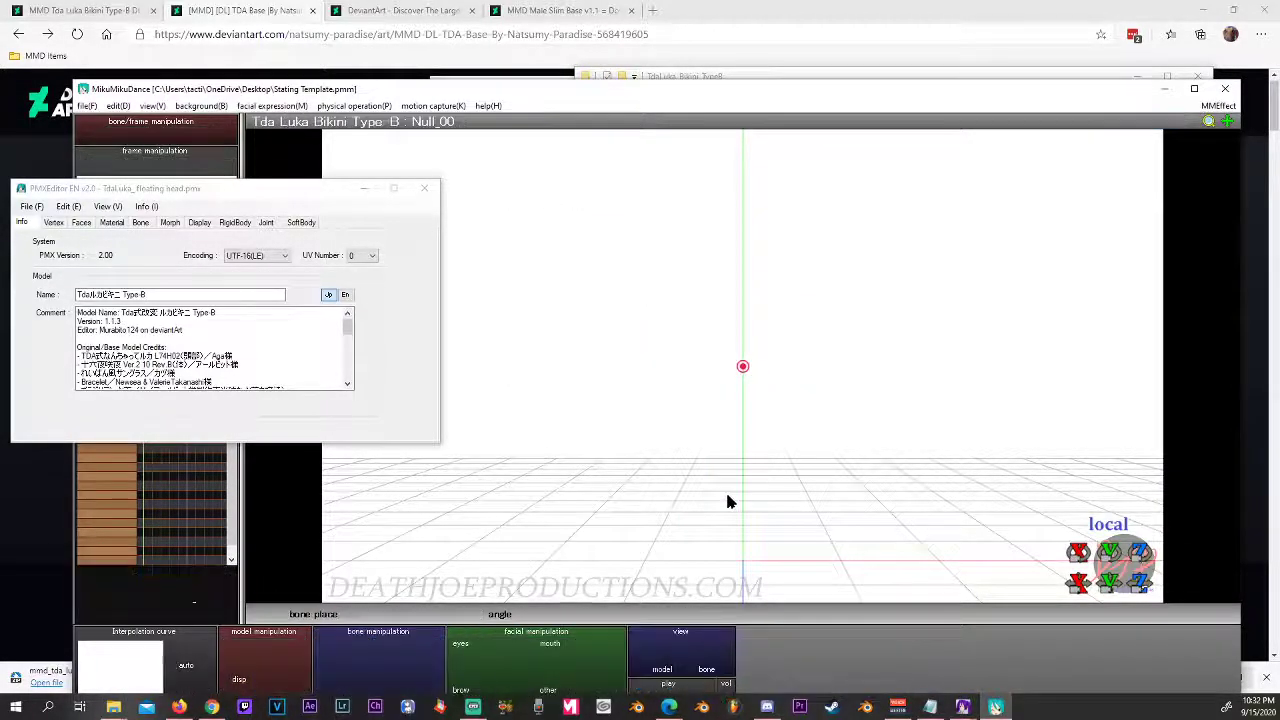
Examine the loaded floating head from several sides, checking its hair and the remaining bones down to the floor
right_drag(660, 414, 684, 455)
scroll(700, 440, up, 5)
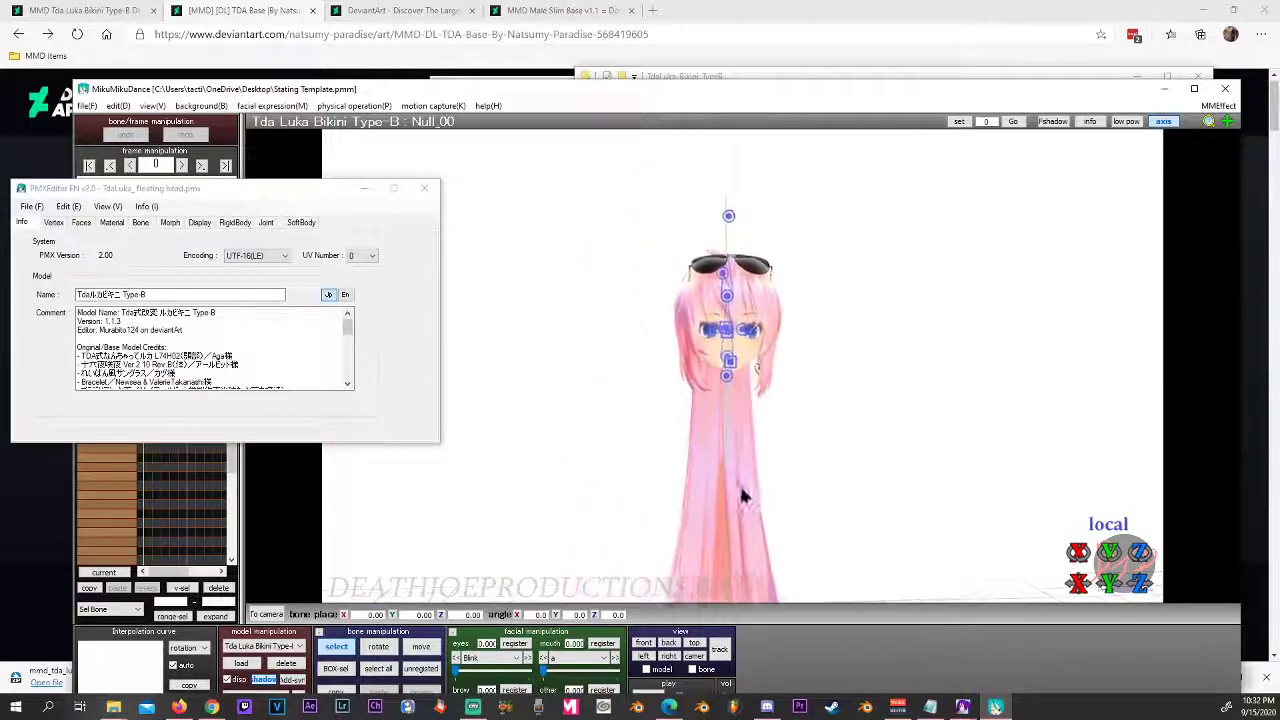
scroll(745, 488, up, 5)
right_drag(749, 486, 778, 422)
scroll(789, 463, down, 10)
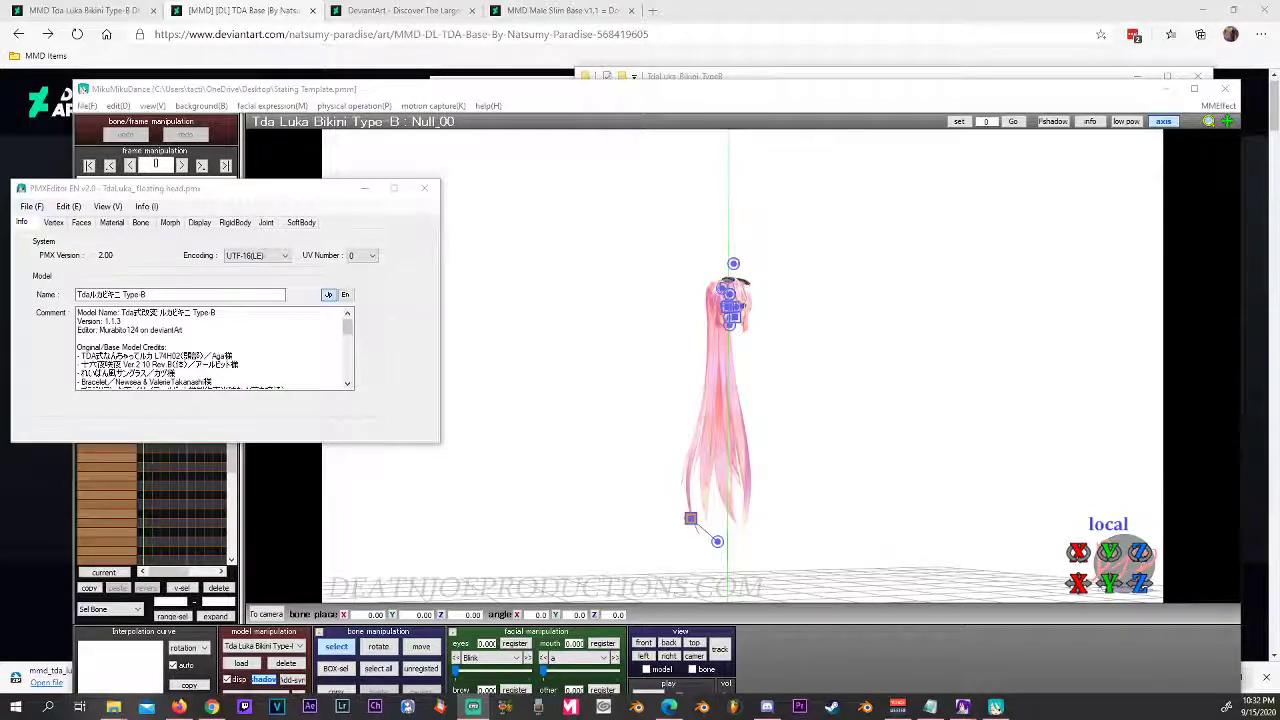
right_drag(990, 356, 816, 347)
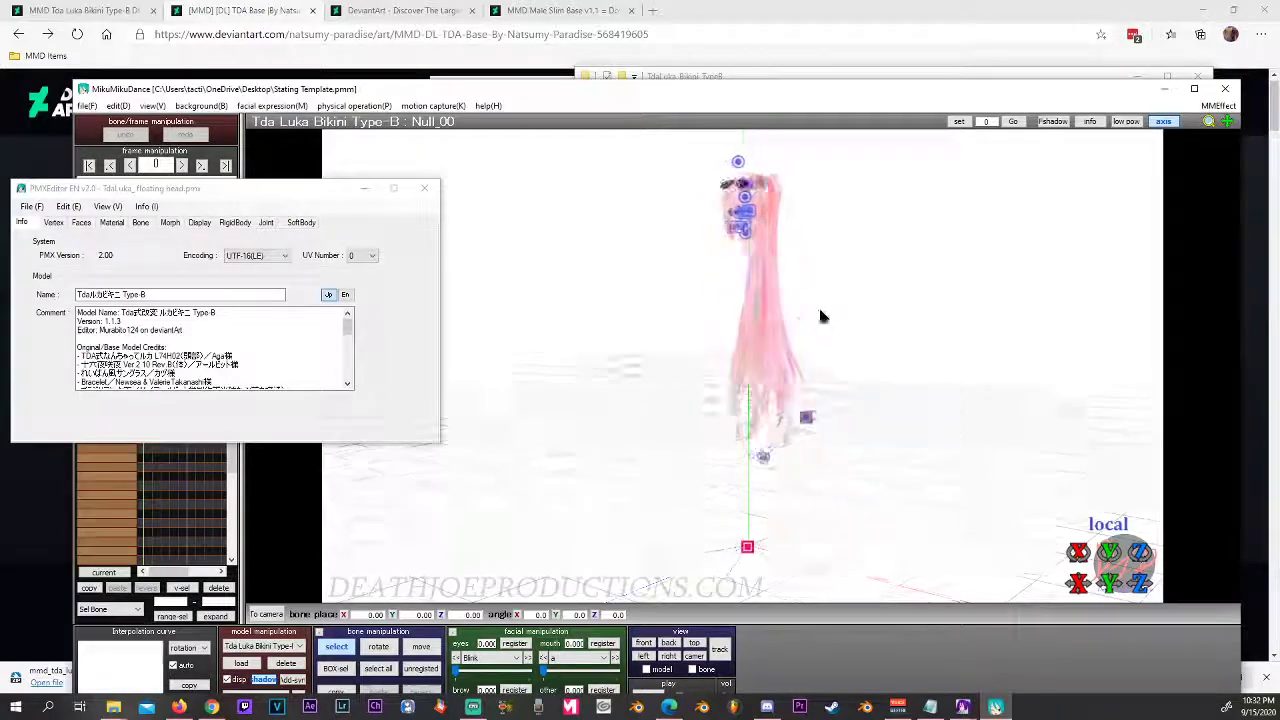
right_drag(820, 316, 700, 330)
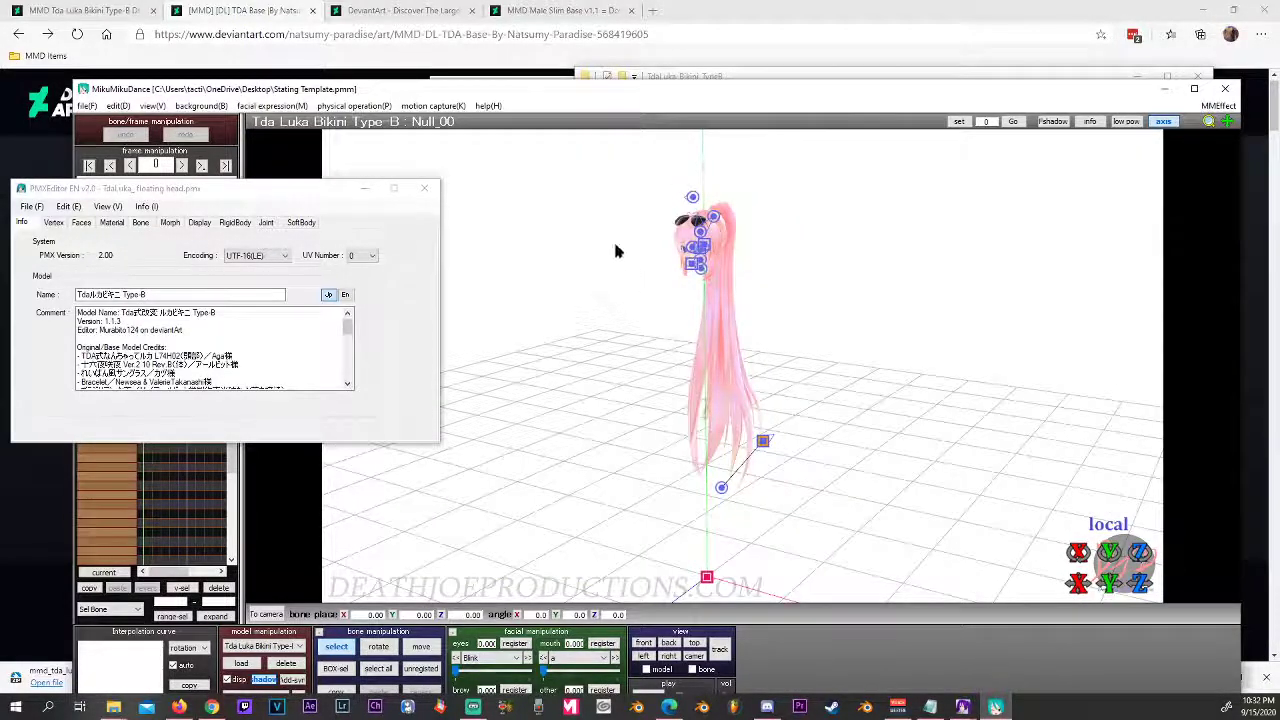
right_drag(567, 222, 654, 266)
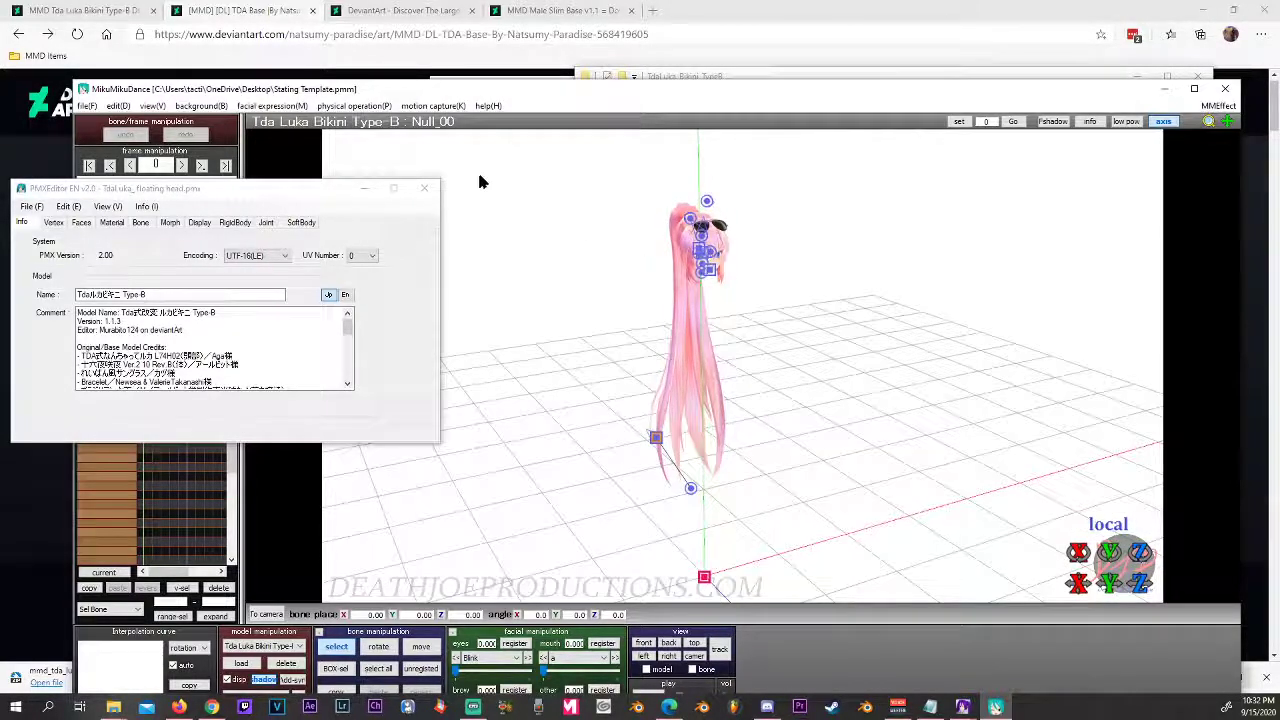